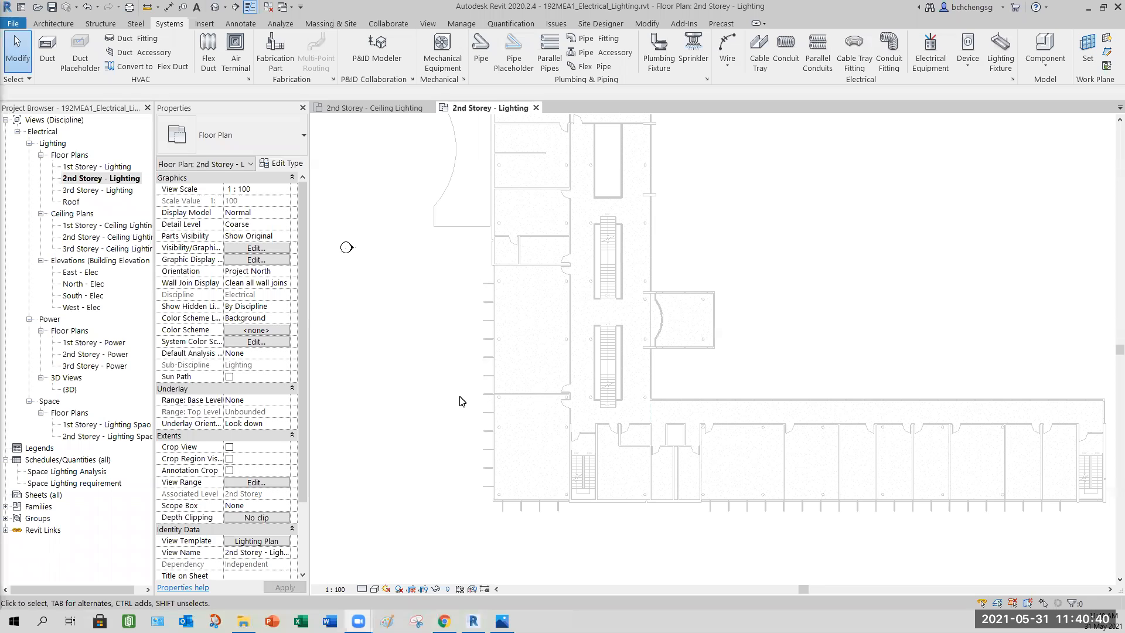
{"action": "right_click", "coordinate": [452, 356]}
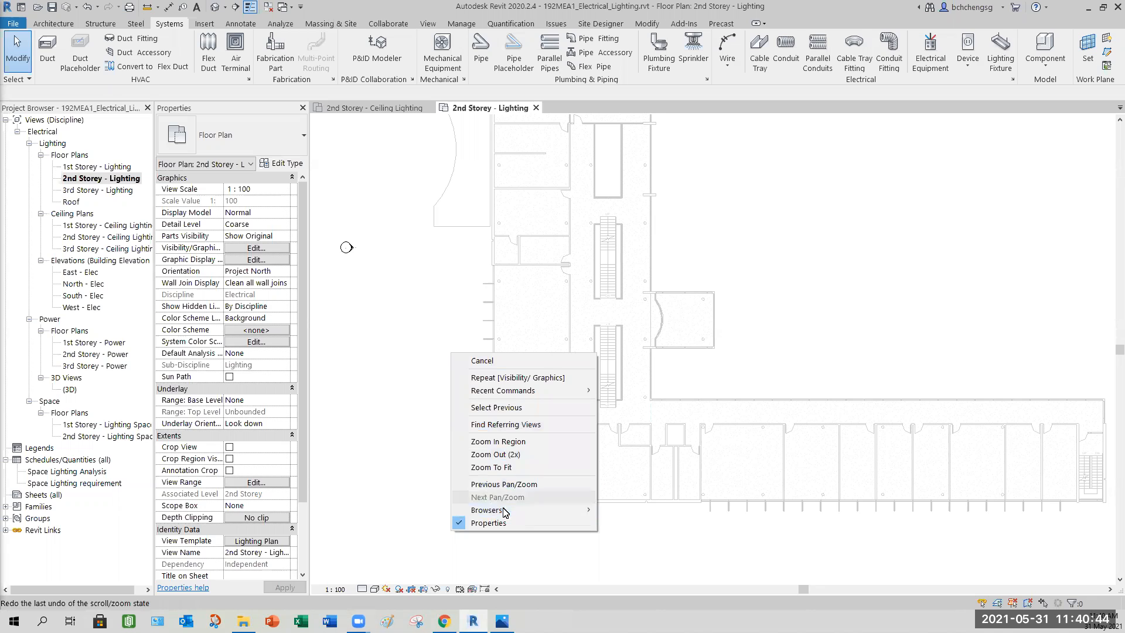
{"action": "left_click", "coordinate": [404, 497]}
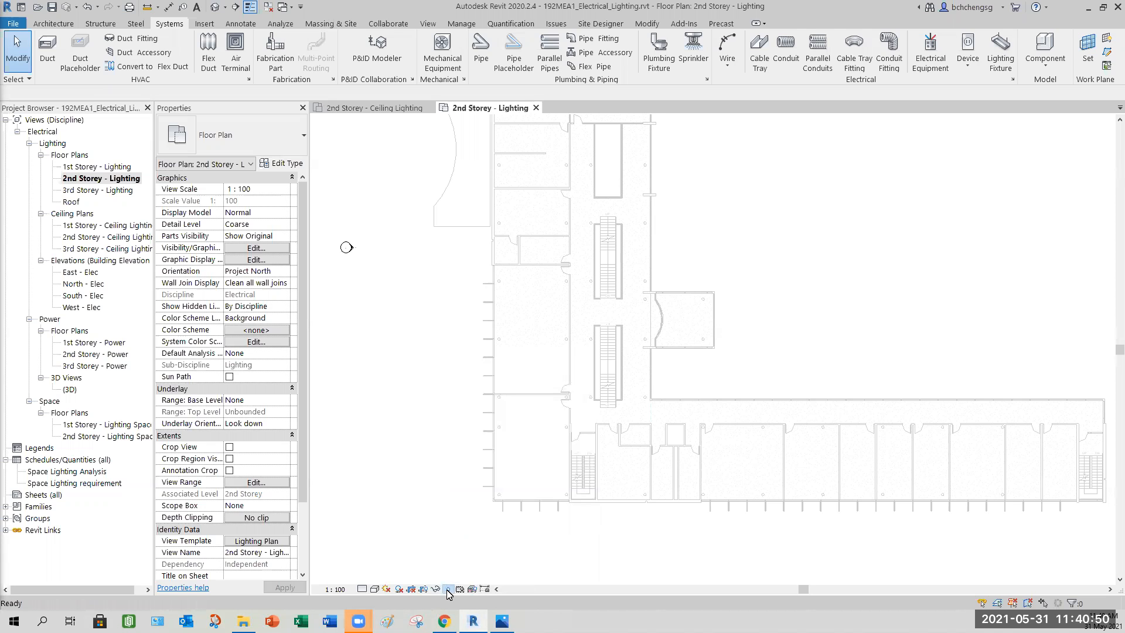
Reveal the hidden elements in the 2nd Storey lighting plan, unhide the Grids category, and leave reveal mode.
{"action": "left_click", "coordinate": [448, 591]}
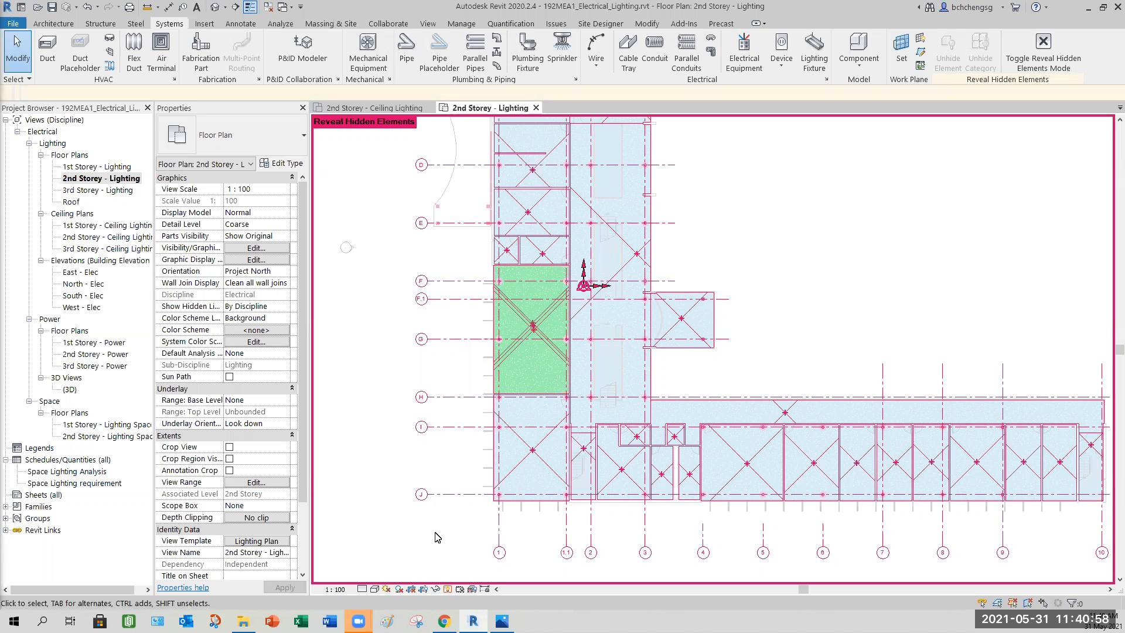
{"action": "left_click", "coordinate": [466, 499]}
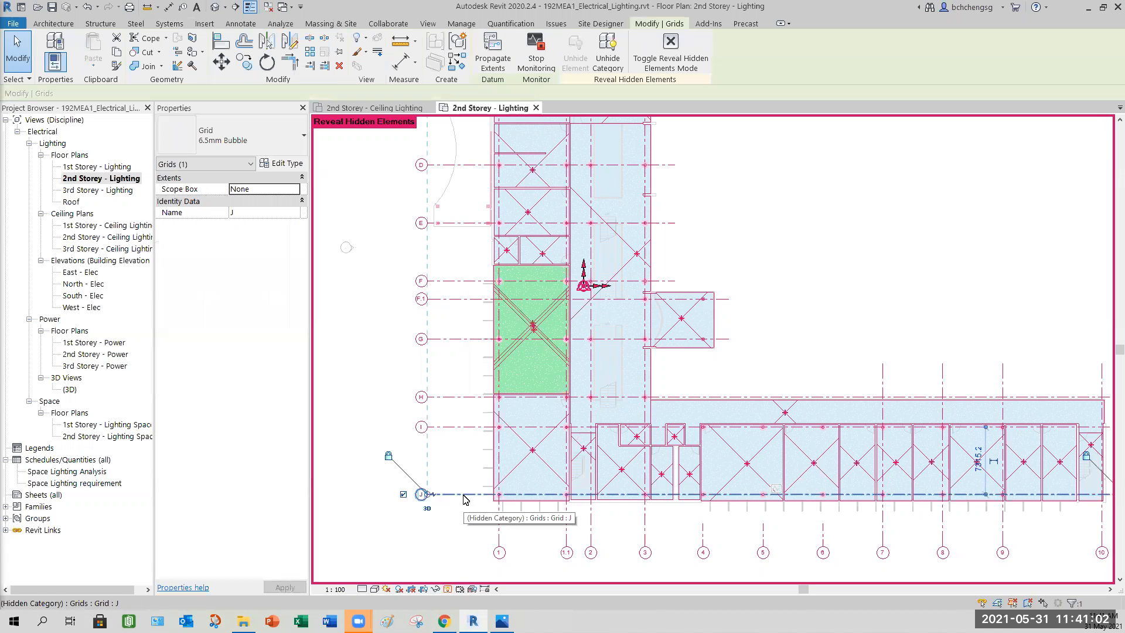
{"action": "left_click", "coordinate": [607, 62]}
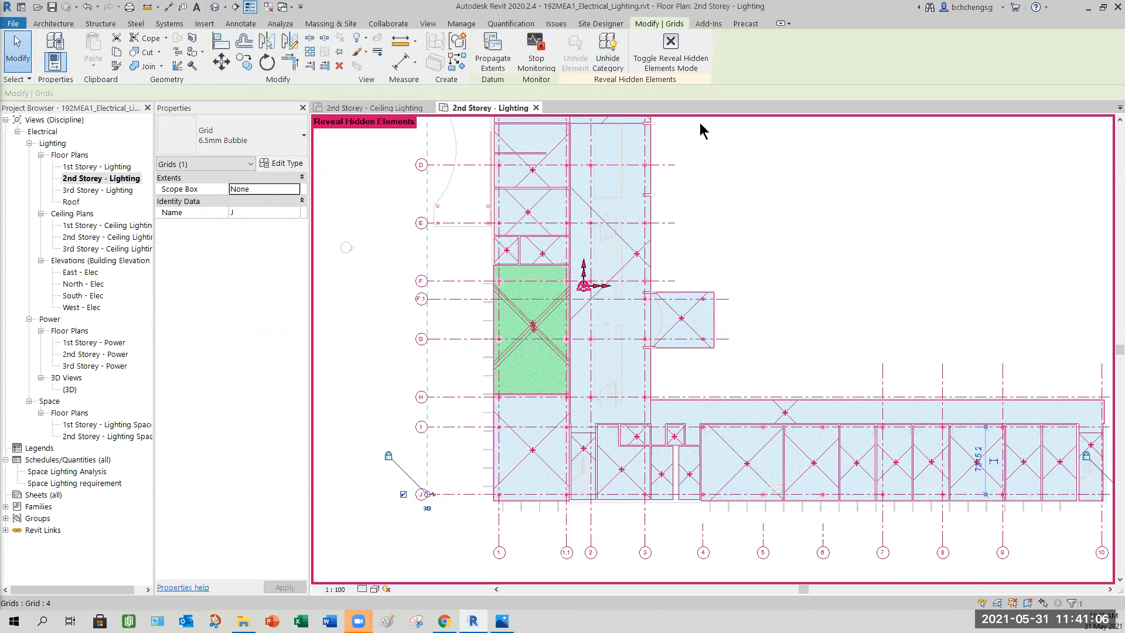
{"action": "left_click", "coordinate": [671, 50]}
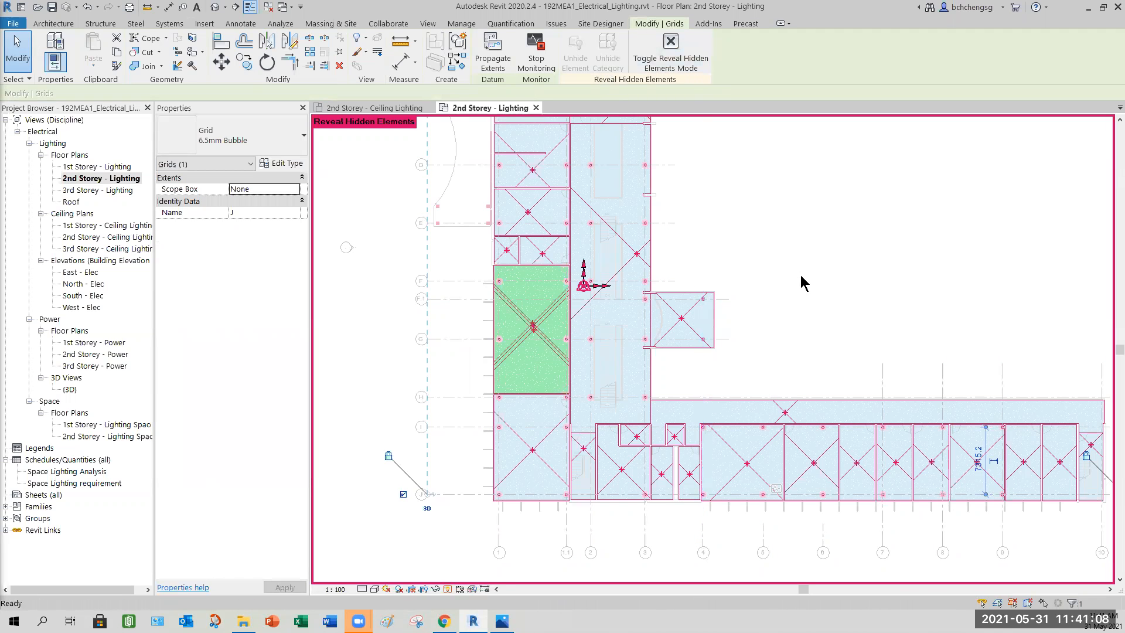
Hide the whole Grids category in the 2nd Storey lighting plan, using grid J as the selected element.
{"action": "left_click", "coordinate": [441, 494]}
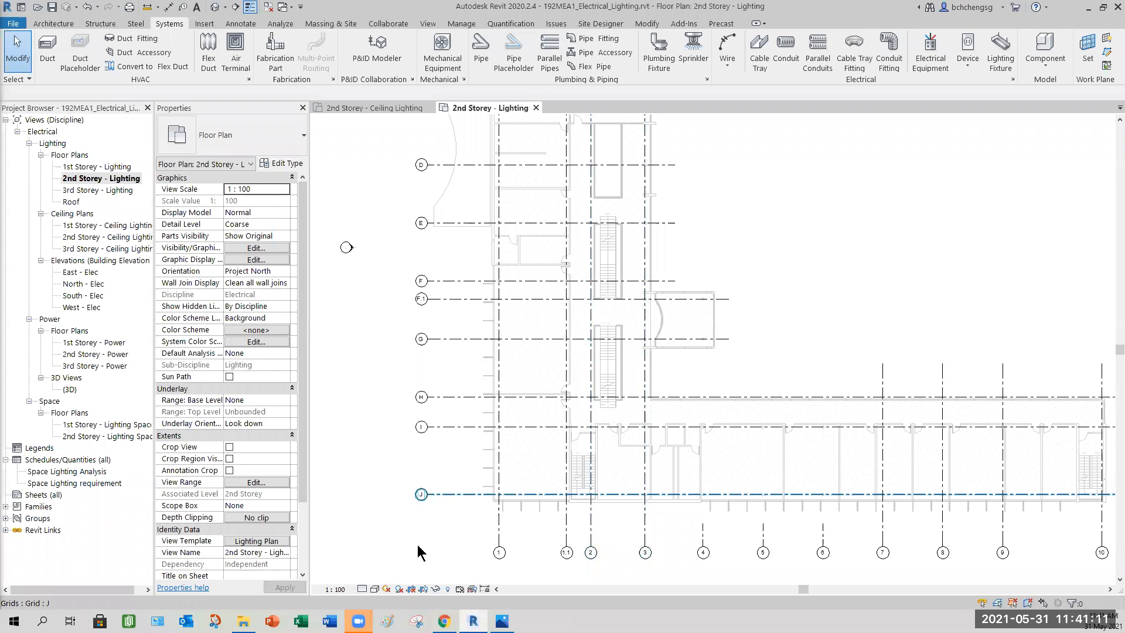
{"action": "right_click", "coordinate": [454, 369]}
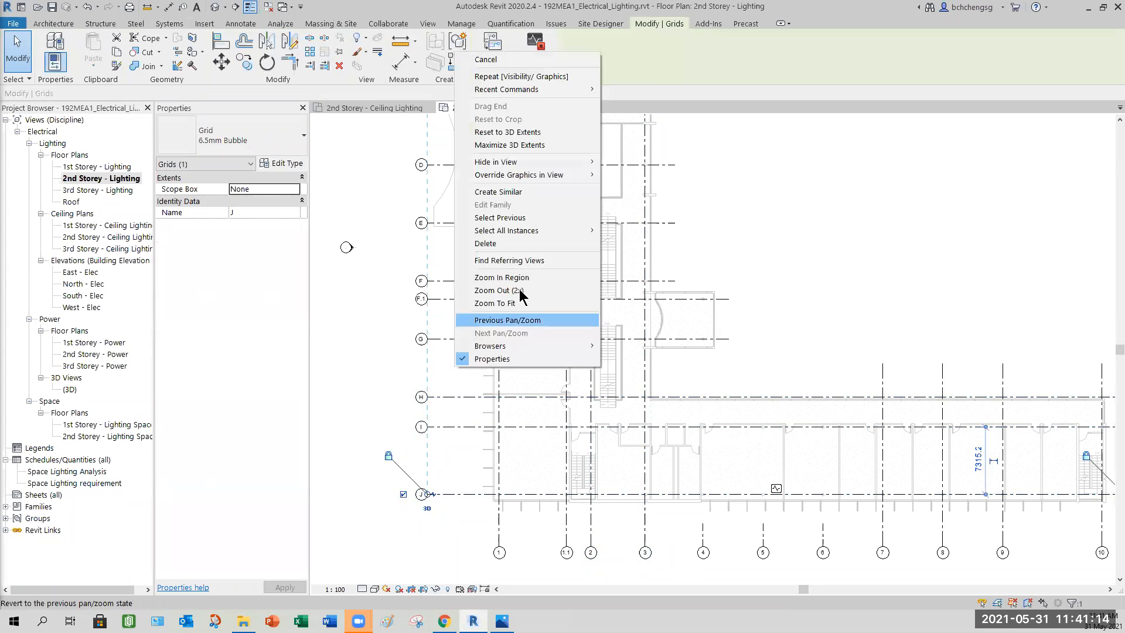
{"action": "mouse_move", "coordinate": [521, 168]}
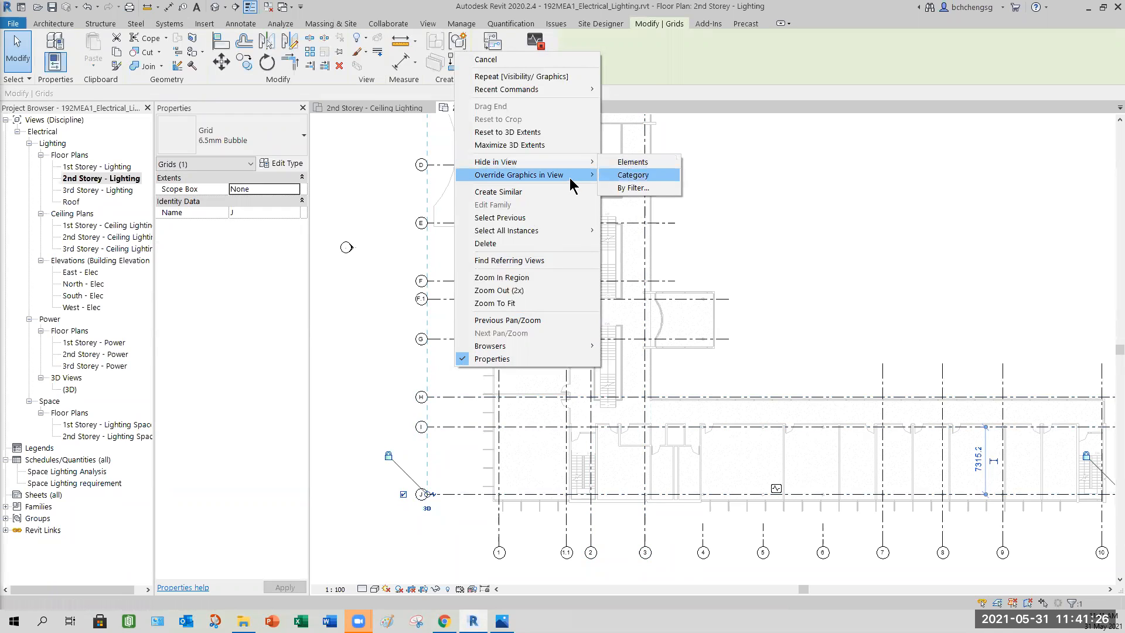
{"action": "mouse_move", "coordinate": [567, 162]}
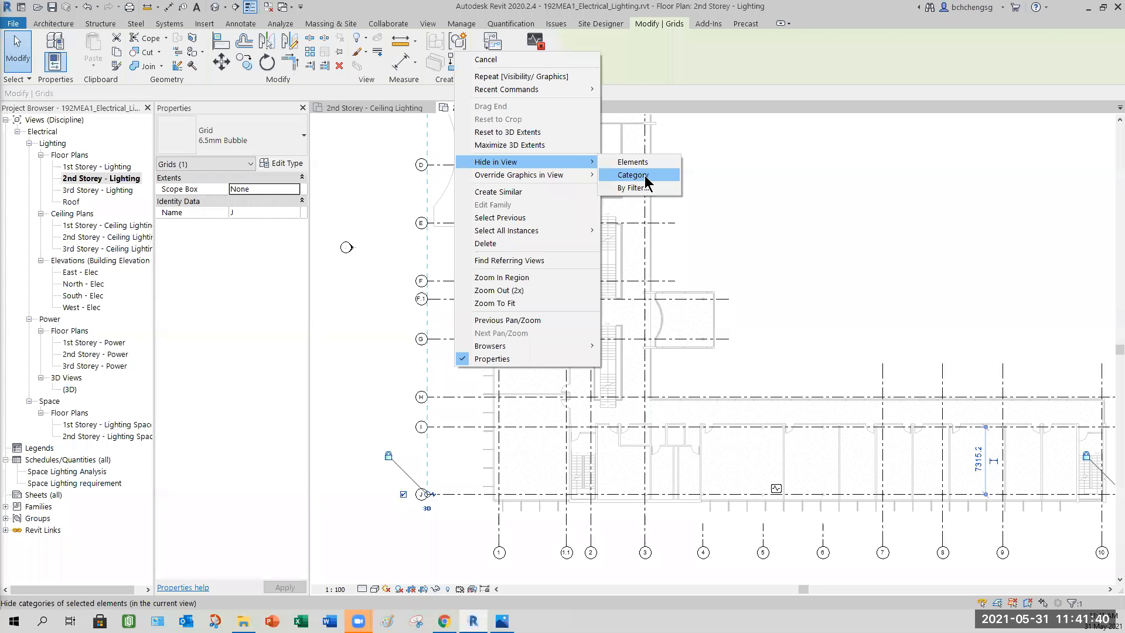
{"action": "left_click", "coordinate": [651, 181]}
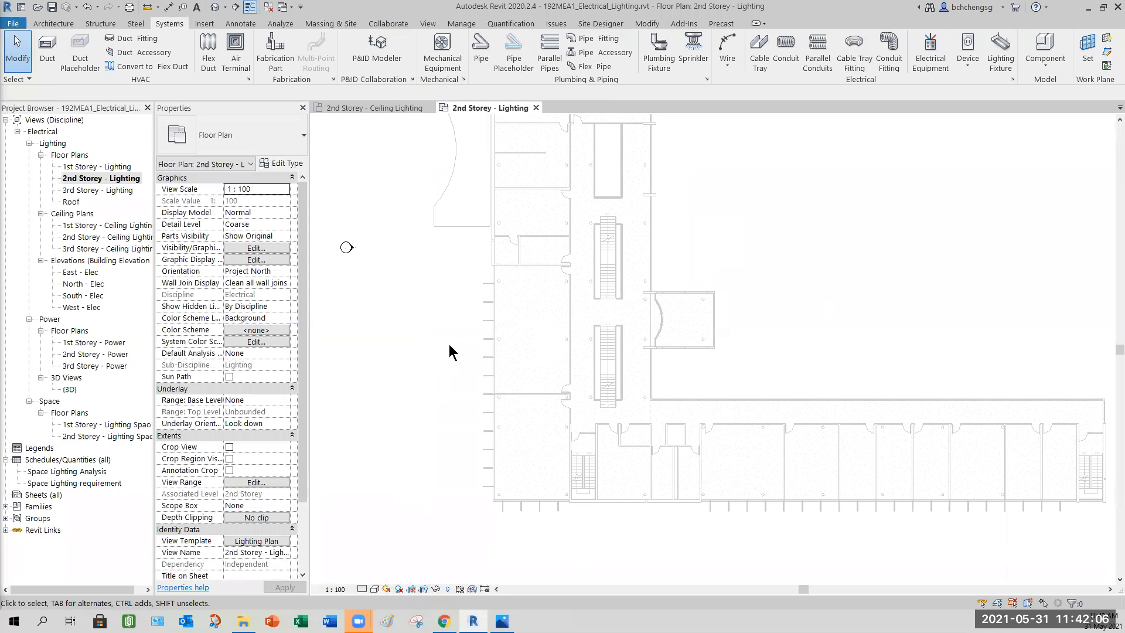
Set the 2nd Storey lighting plan's view range to a cut plane offset of 2650 and a top offset of 2800.
{"action": "middle_click_drag", "start_coordinate": [433, 308], "coordinate": [423, 357]}
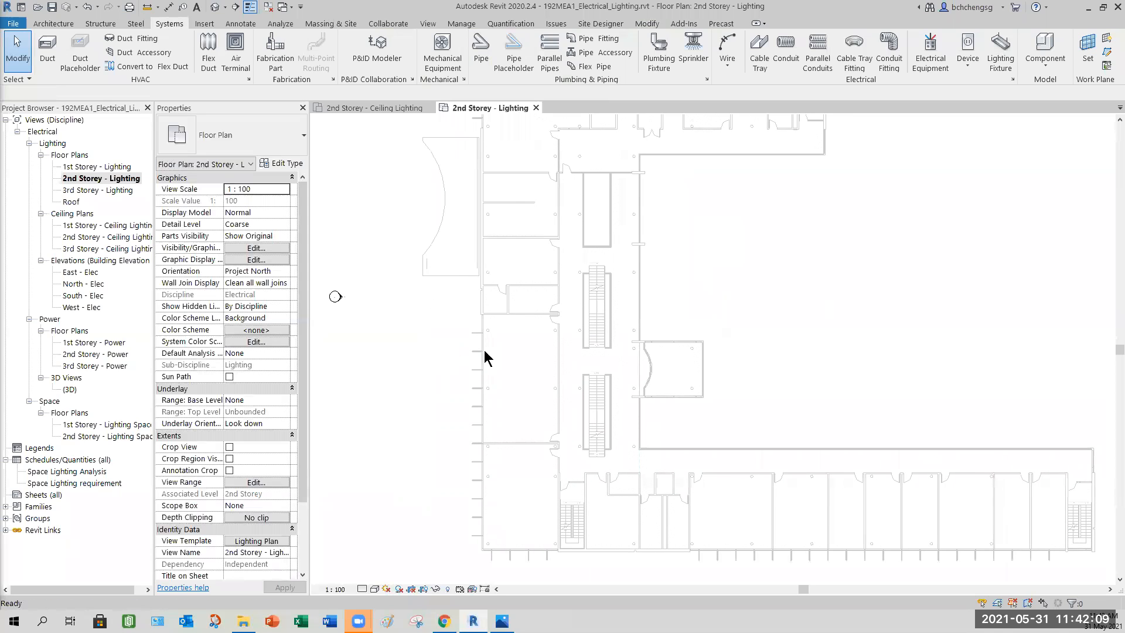
{"action": "left_click", "coordinate": [248, 483]}
{"action": "left_click_drag", "start_coordinate": [554, 384], "coordinate": [500, 387]}
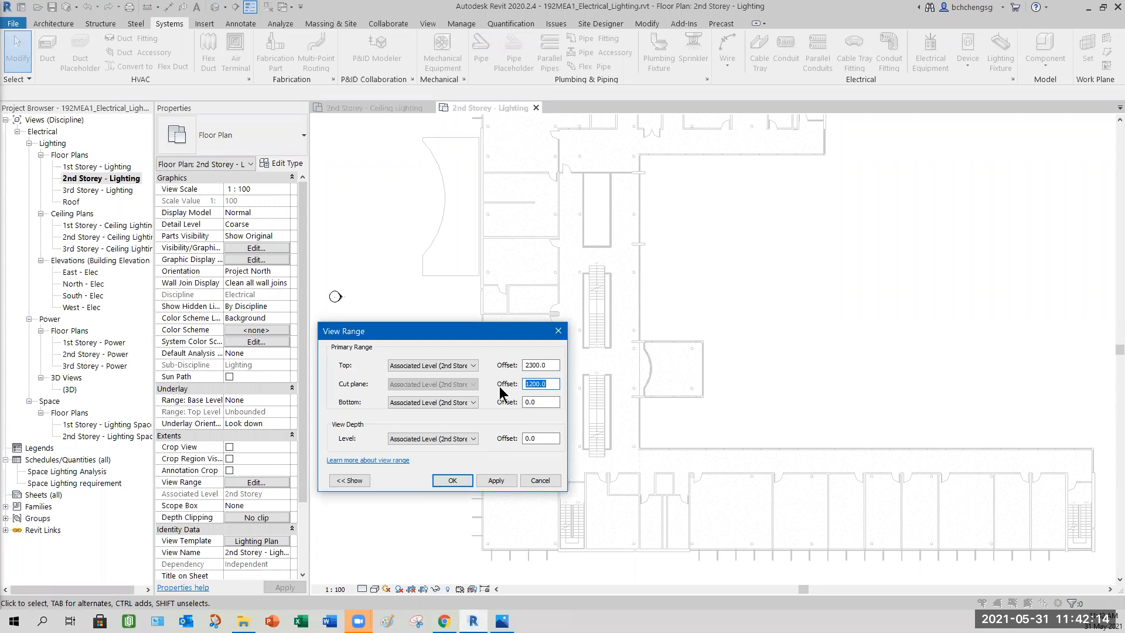
{"action": "type", "text": "2650"}
{"action": "left_click_drag", "start_coordinate": [557, 365], "coordinate": [501, 381]}
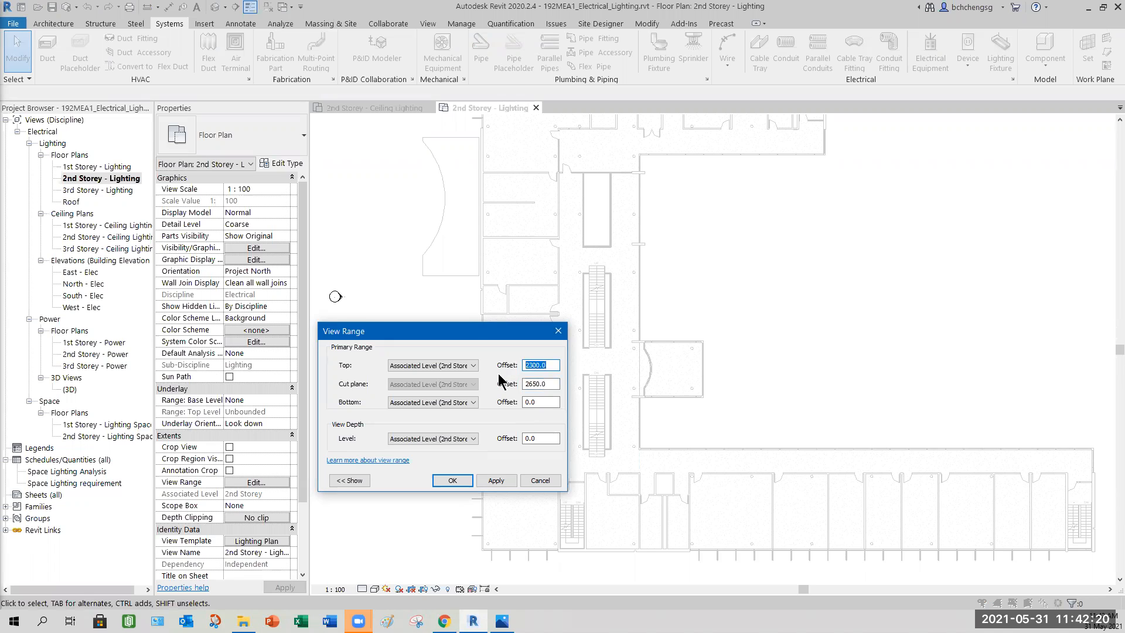
{"action": "type", "text": "2800"}
{"action": "left_click", "coordinate": [497, 481]}
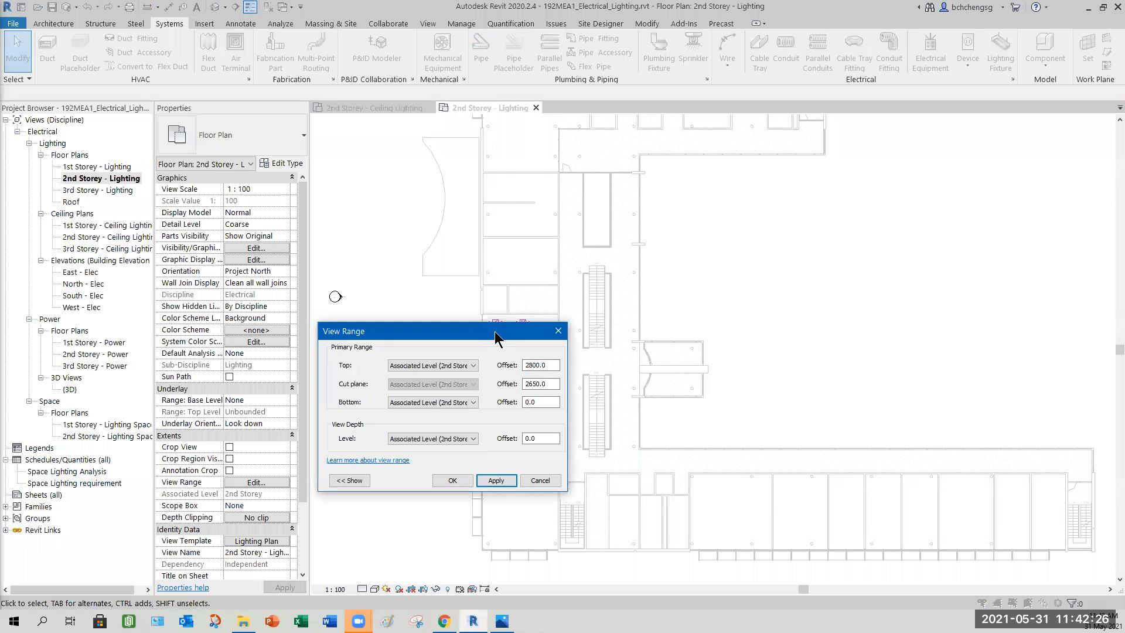
{"action": "left_click_drag", "start_coordinate": [495, 332], "coordinate": [815, 263]}
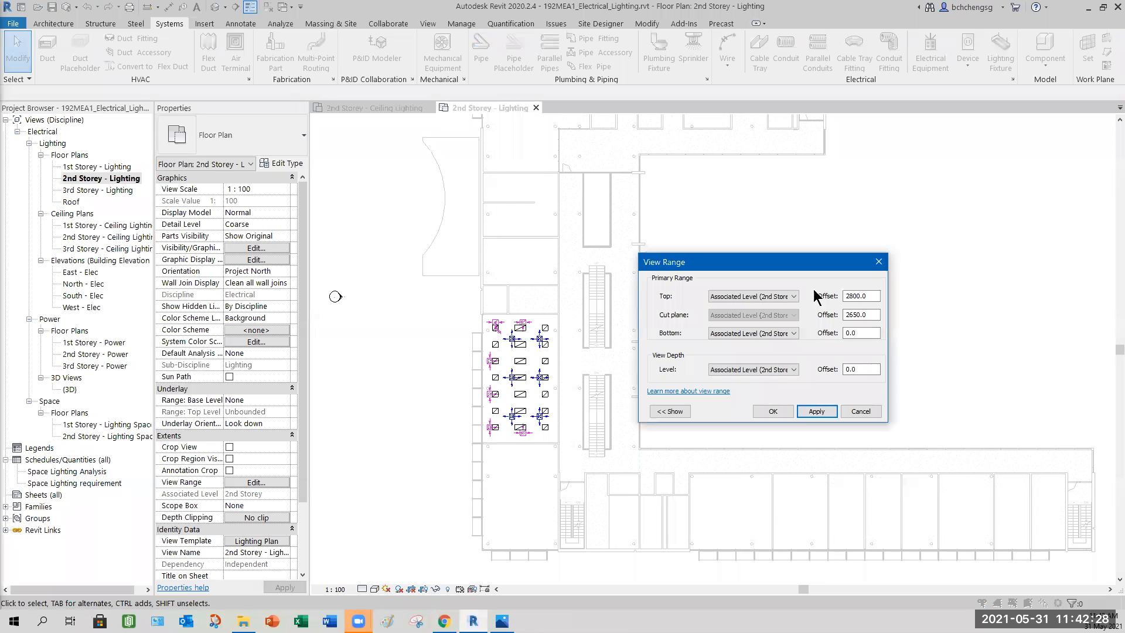
{"action": "left_click", "coordinate": [773, 411]}
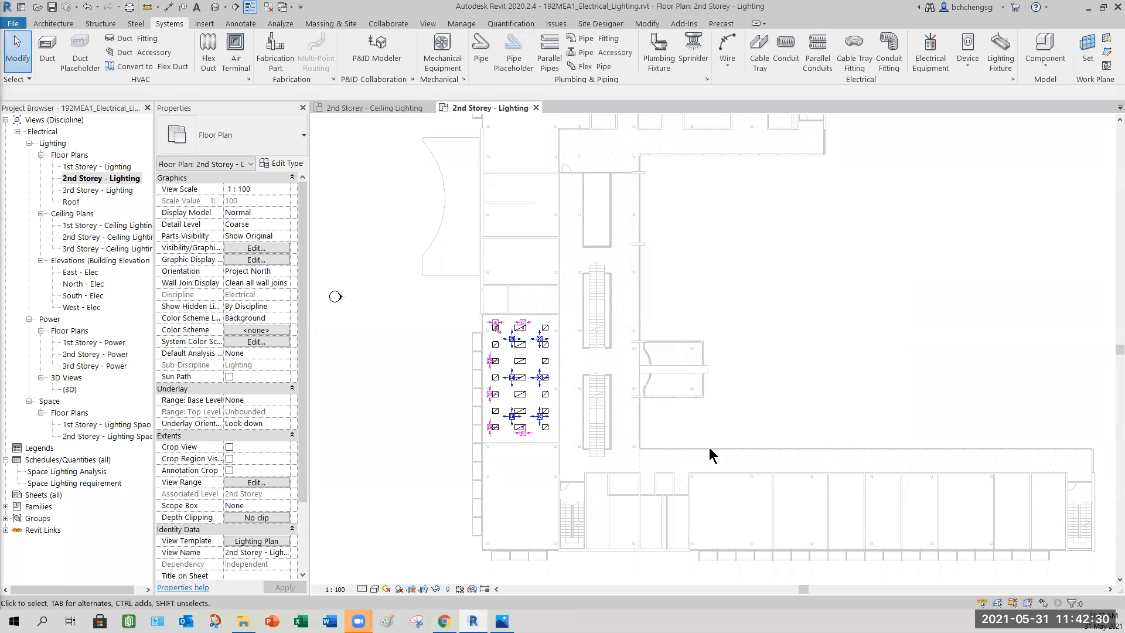
Turn off the visibility of the linked 192MEA1 assignment model in the Lighting Plan view template's RVT link overrides.
{"action": "scroll", "coordinate": [426, 434], "scroll_direction": "up", "scroll_amount": 2}
{"action": "scroll", "coordinate": [454, 363], "scroll_direction": "up", "scroll_amount": 2}
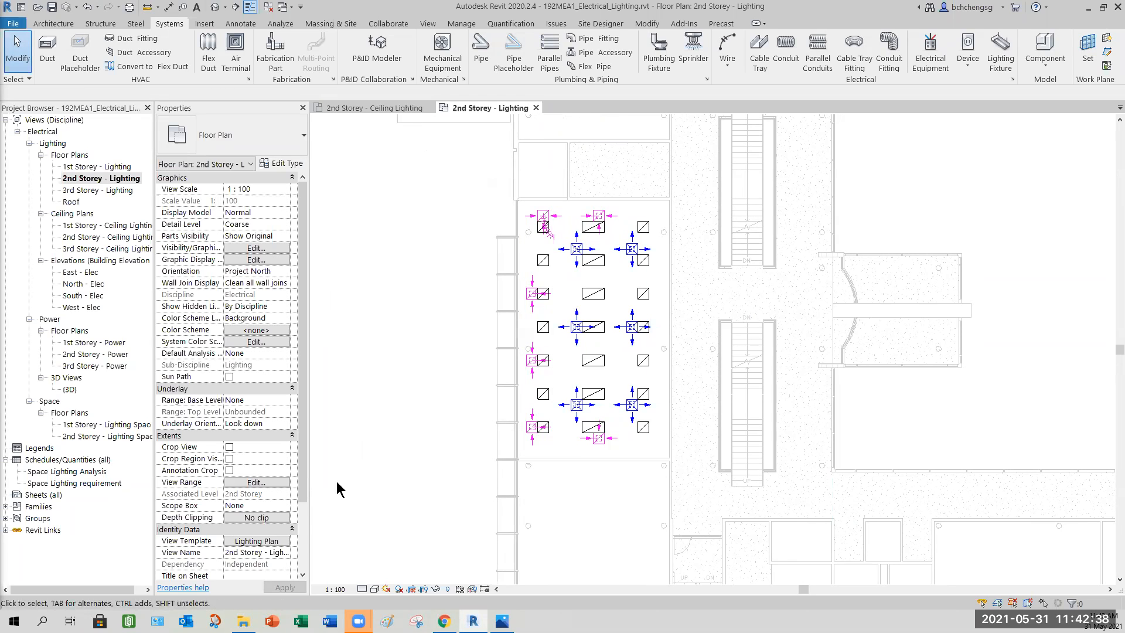
{"action": "left_click", "coordinate": [266, 541]}
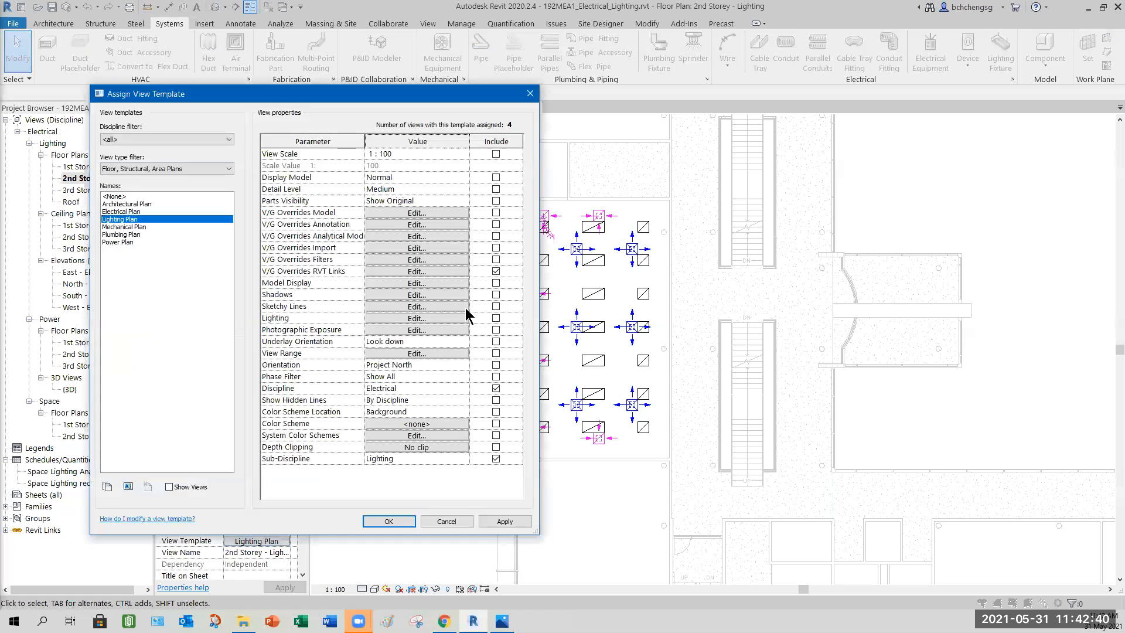
{"action": "left_click", "coordinate": [416, 272]}
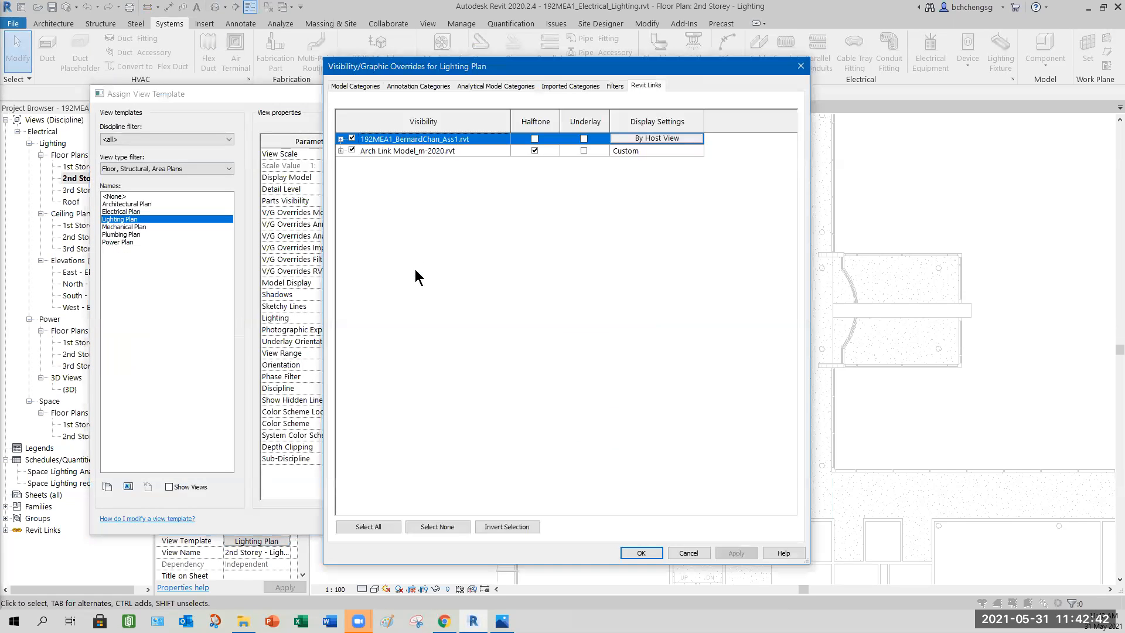
{"action": "left_click", "coordinate": [352, 139]}
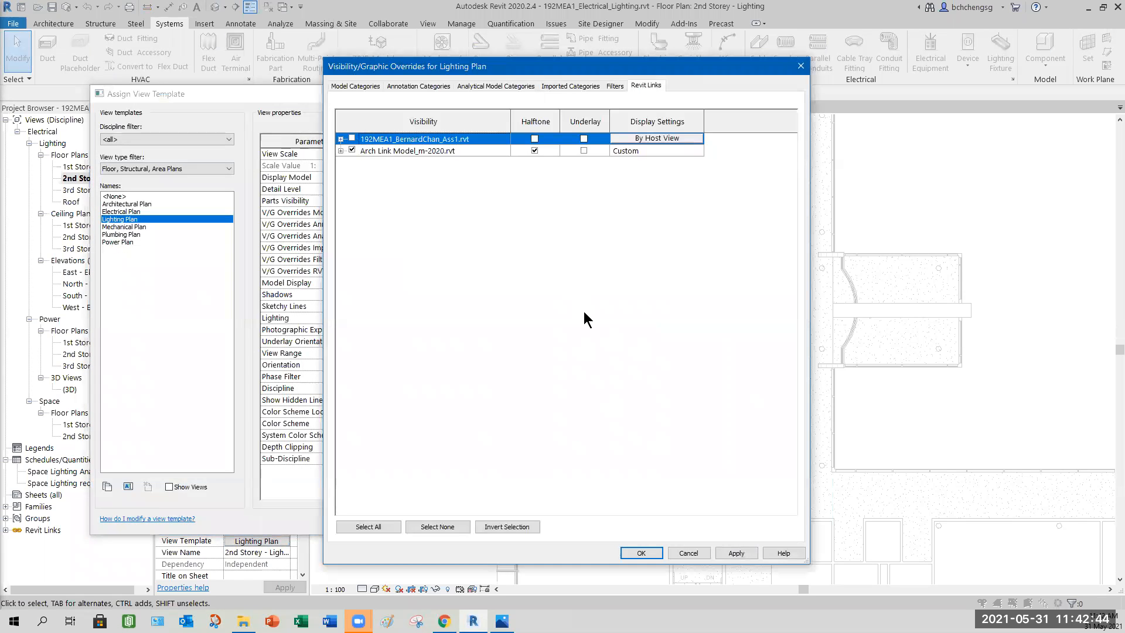
{"action": "left_click", "coordinate": [650, 554]}
{"action": "left_click", "coordinate": [392, 521]}
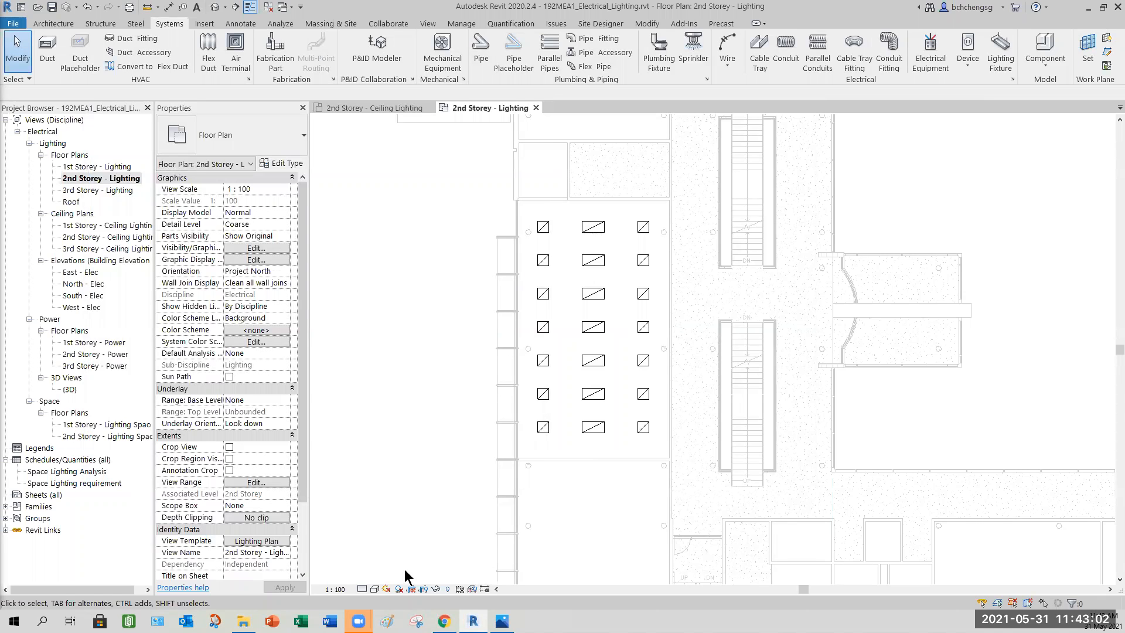
{"action": "mouse_move", "coordinate": [358, 621]}
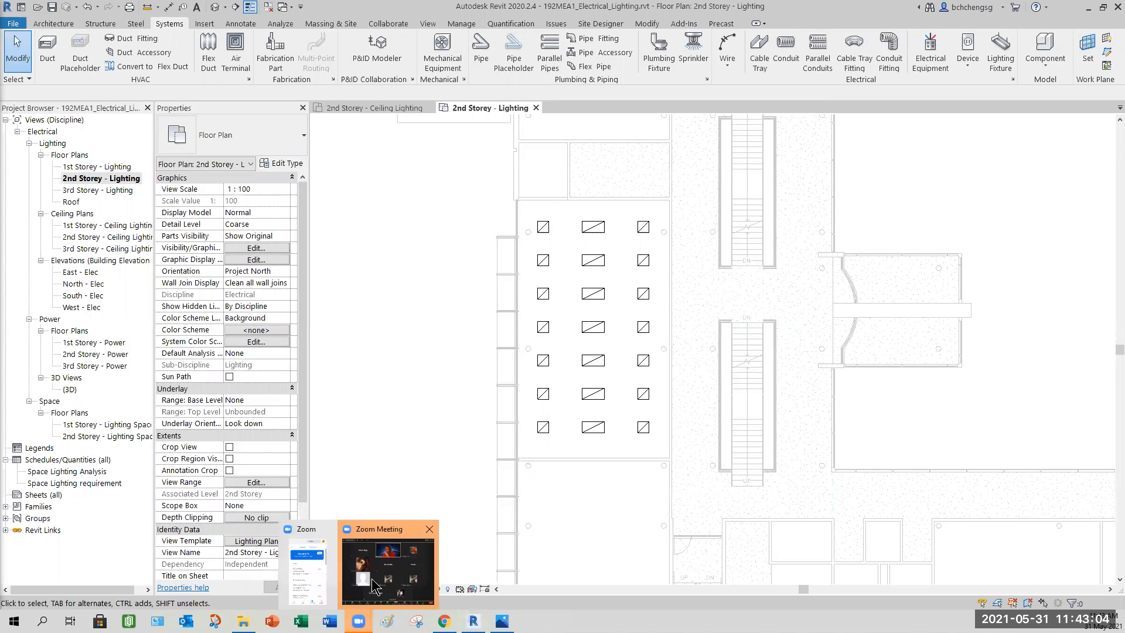
{"action": "left_click", "coordinate": [325, 575]}
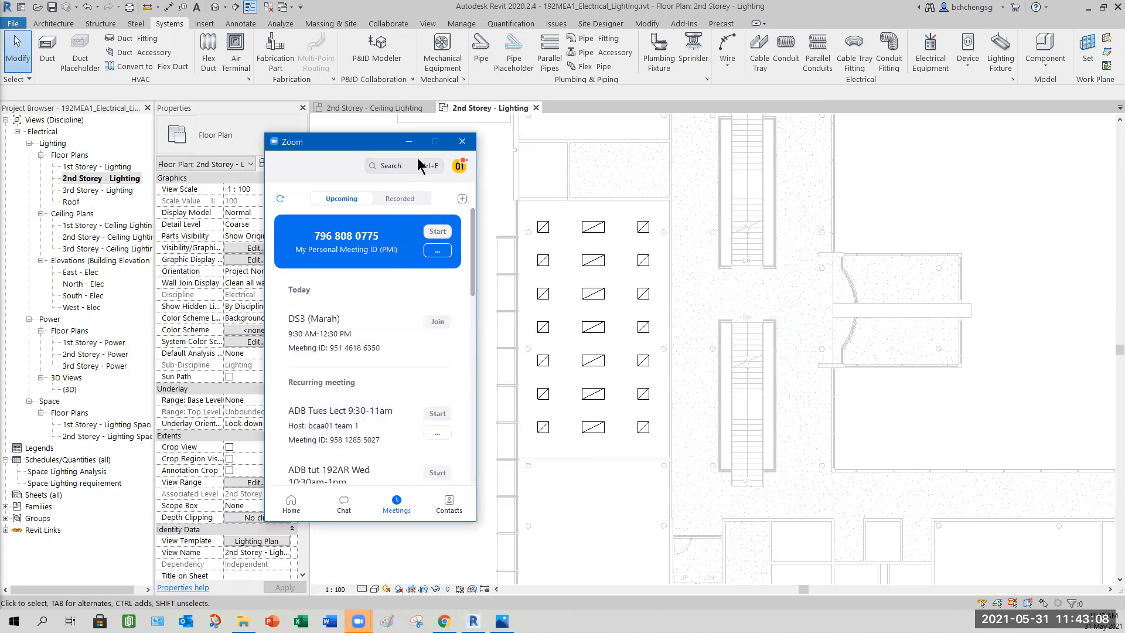
{"action": "left_click", "coordinate": [409, 142]}
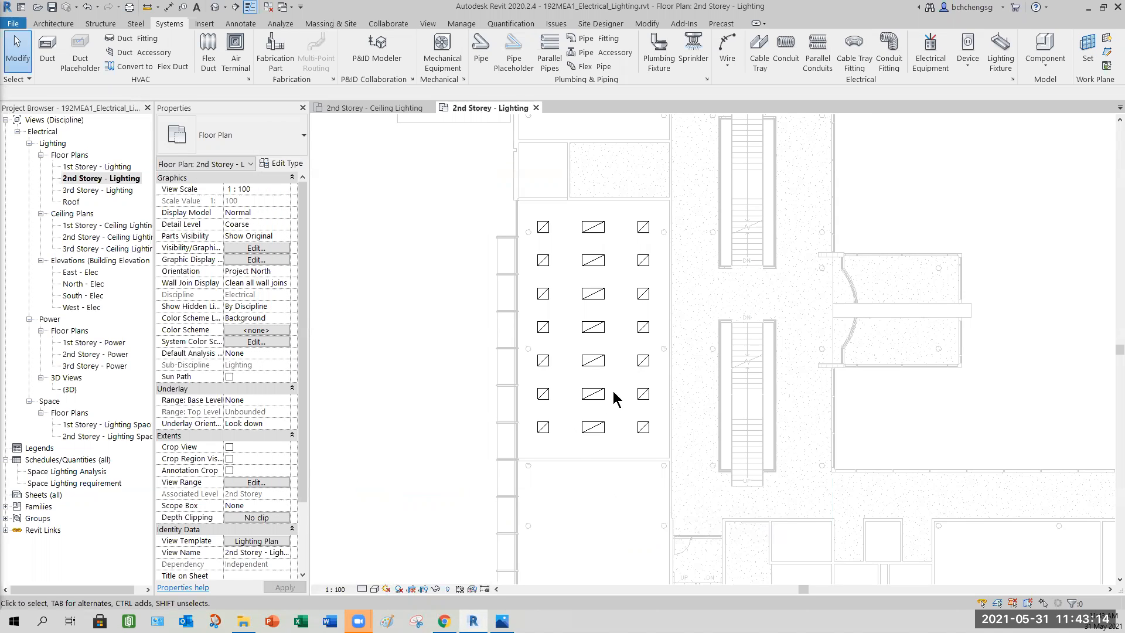
{"action": "middle_click_drag", "start_coordinate": [455, 324], "coordinate": [402, 321]}
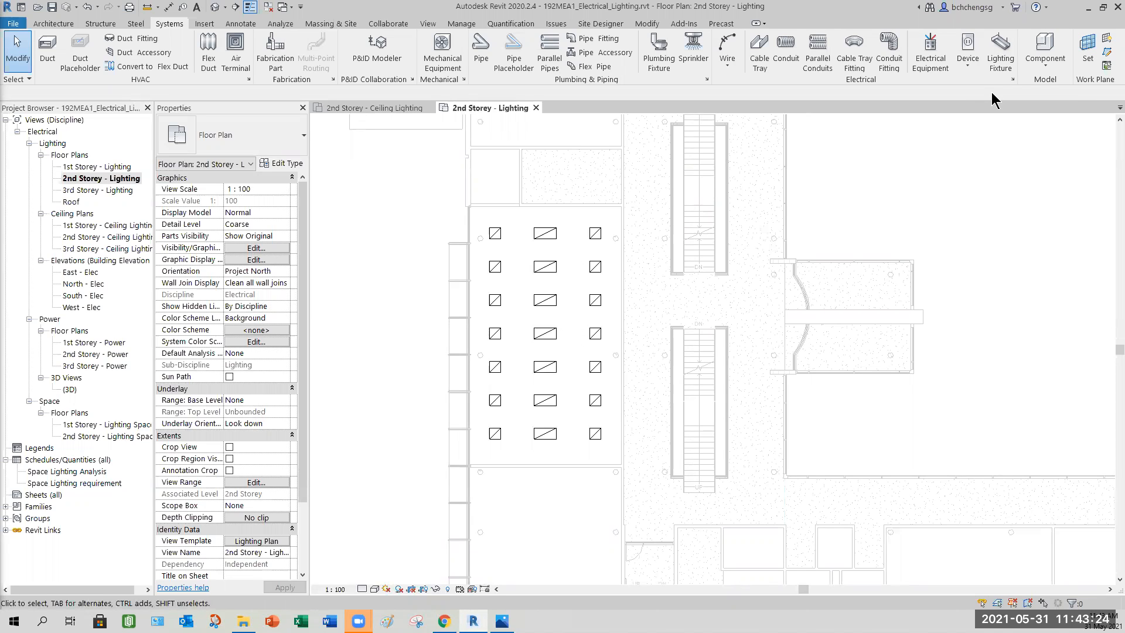
{"action": "left_click", "coordinate": [968, 67]}
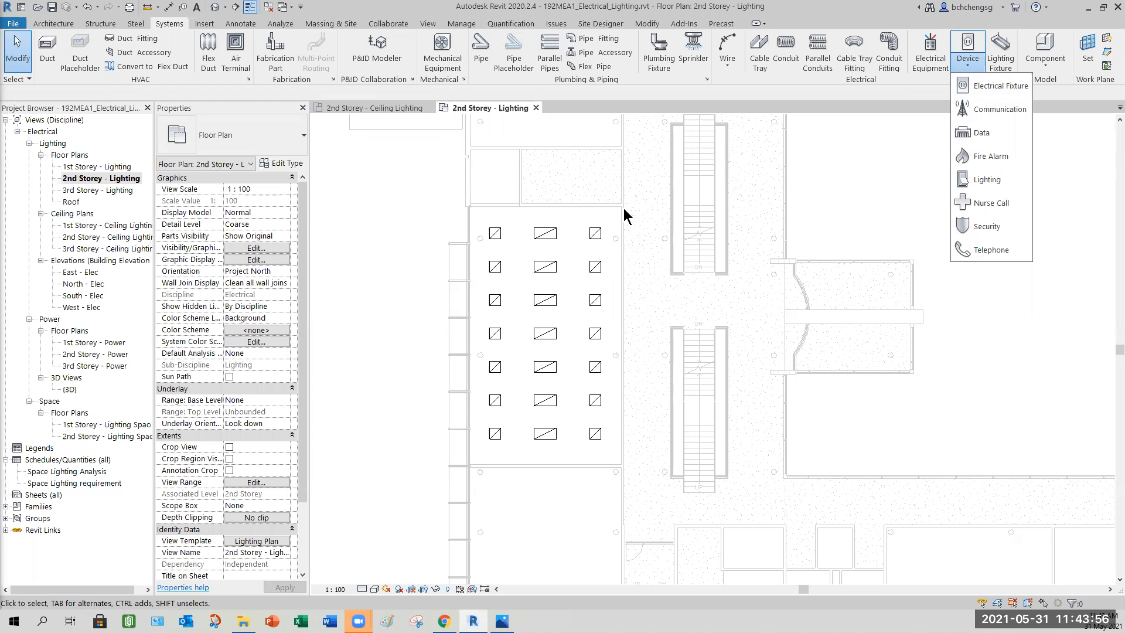
{"action": "left_click", "coordinate": [360, 588]}
{"action": "left_click", "coordinate": [363, 588]}
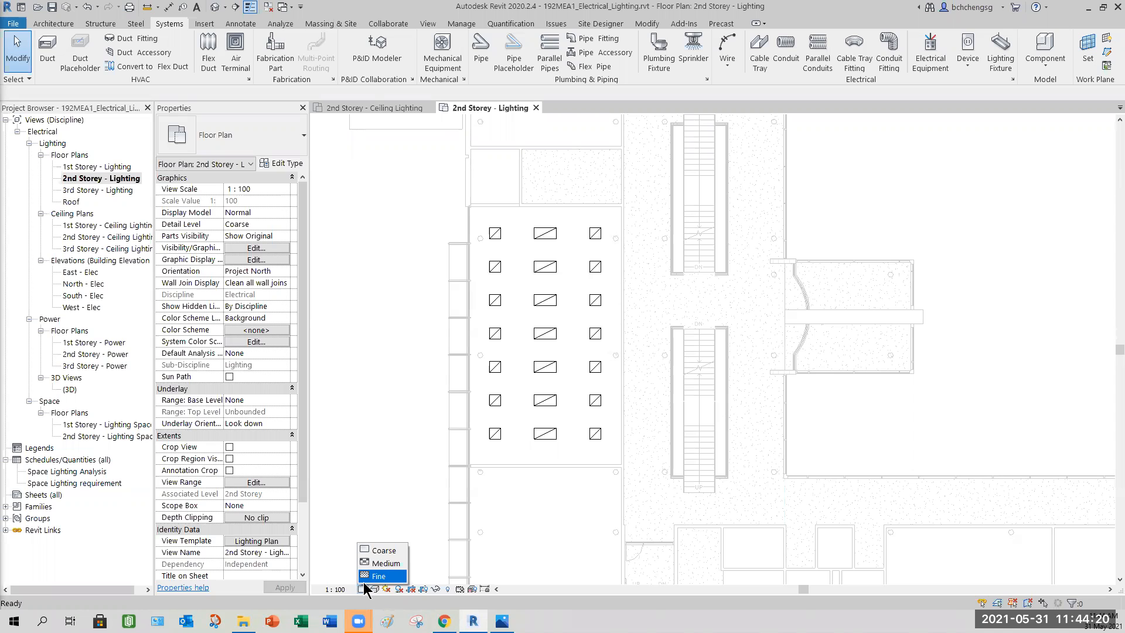
Set the cut plane offset in the 2nd Storey lighting plan's view range to 1500.
{"action": "left_click", "coordinate": [274, 482]}
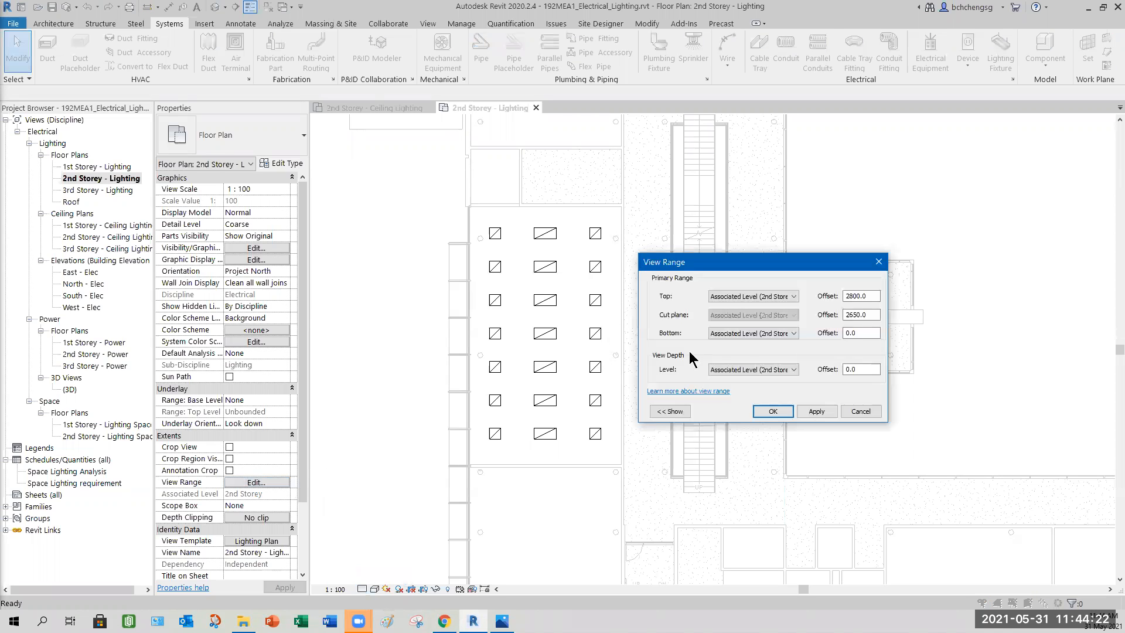
{"action": "double_click", "coordinate": [861, 314]}
{"action": "type", "text": "2"}
{"action": "key", "text": "BackSpace"}
{"action": "type", "text": "1500"}
{"action": "left_click", "coordinate": [819, 412]}
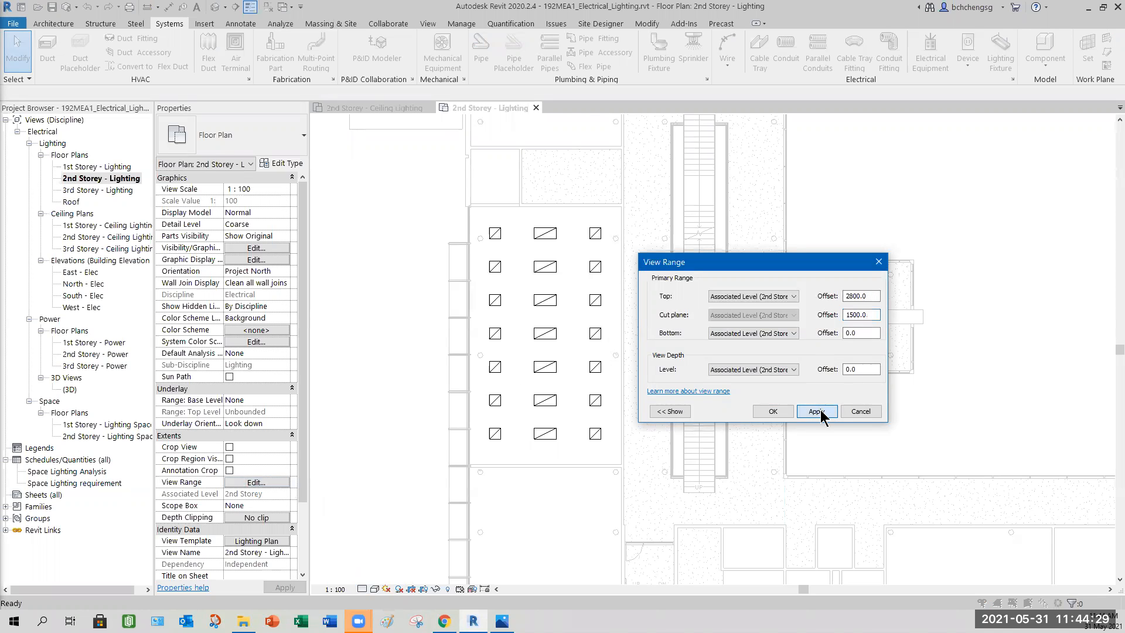
{"action": "left_click", "coordinate": [777, 413]}
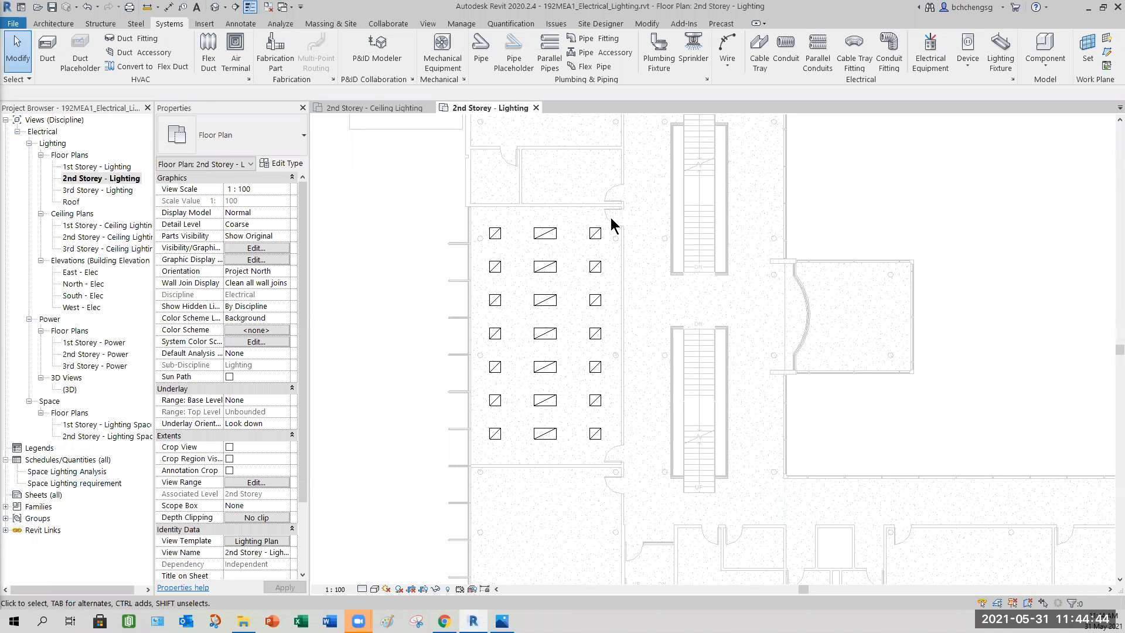
Review the cut plane and top offsets in the view range, then inspect the light fixtures and doors in the plan.
{"action": "left_click", "coordinate": [257, 483]}
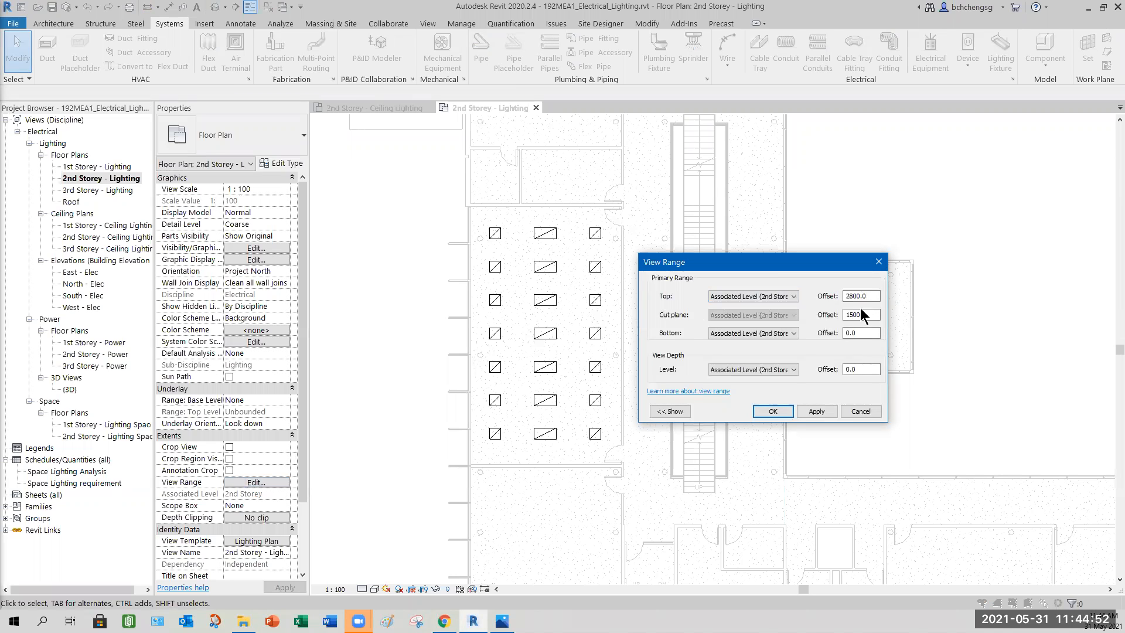
{"action": "left_click", "coordinate": [869, 318]}
{"action": "left_click_drag", "start_coordinate": [869, 316], "coordinate": [844, 320]}
{"action": "left_click_drag", "start_coordinate": [762, 261], "coordinate": [497, 239]}
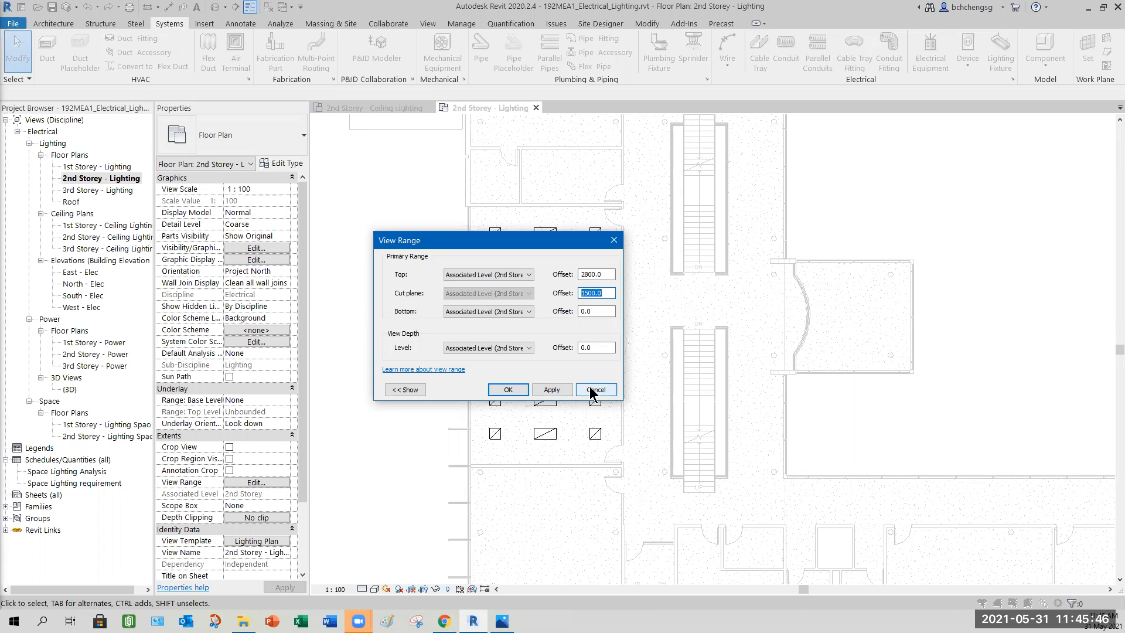
{"action": "left_click", "coordinate": [509, 389]}
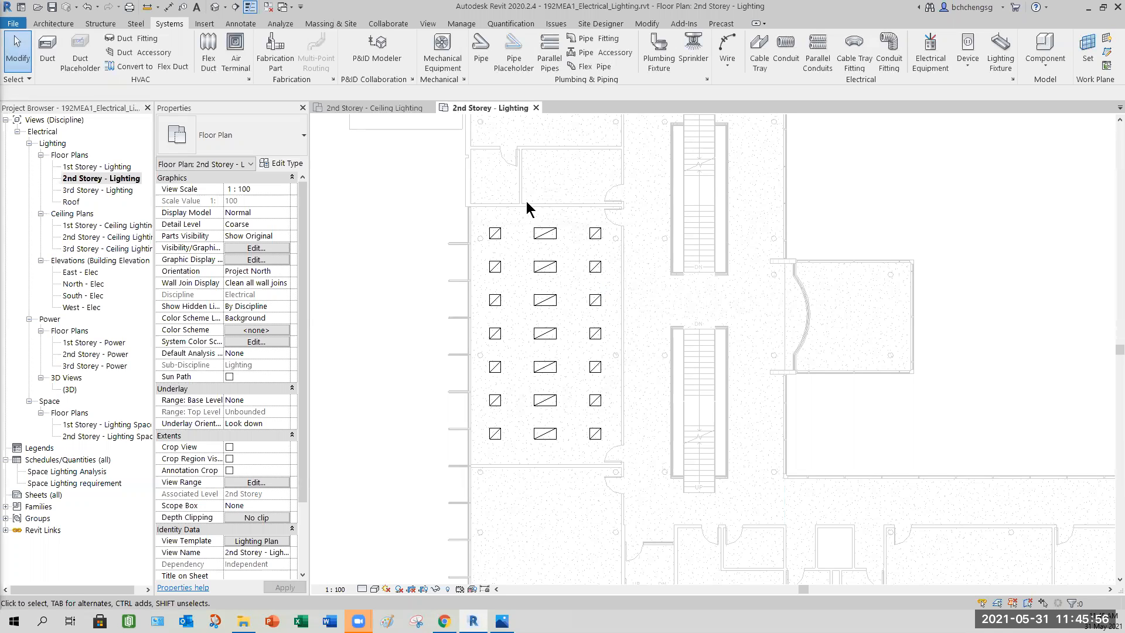
{"action": "scroll", "coordinate": [527, 199], "scroll_direction": "up", "scroll_amount": 5}
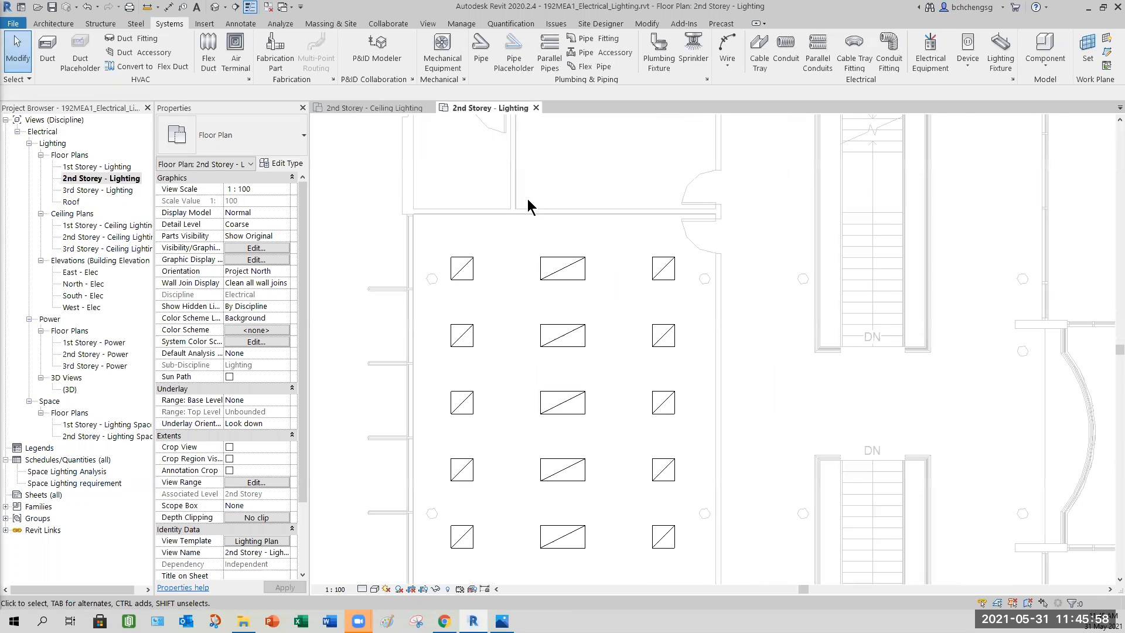
Set the 2nd Storey lighting plan's detail level to Coarse.
{"action": "middle_click_drag", "start_coordinate": [538, 198], "coordinate": [569, 223]}
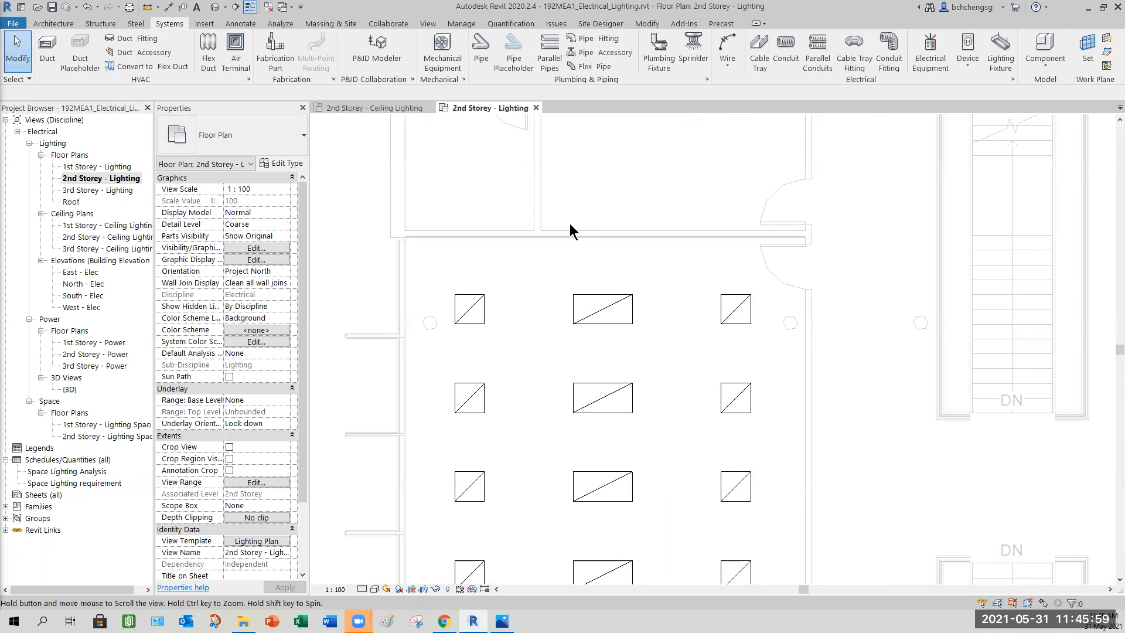
{"action": "left_click", "coordinate": [362, 589]}
{"action": "left_click", "coordinate": [379, 552]}
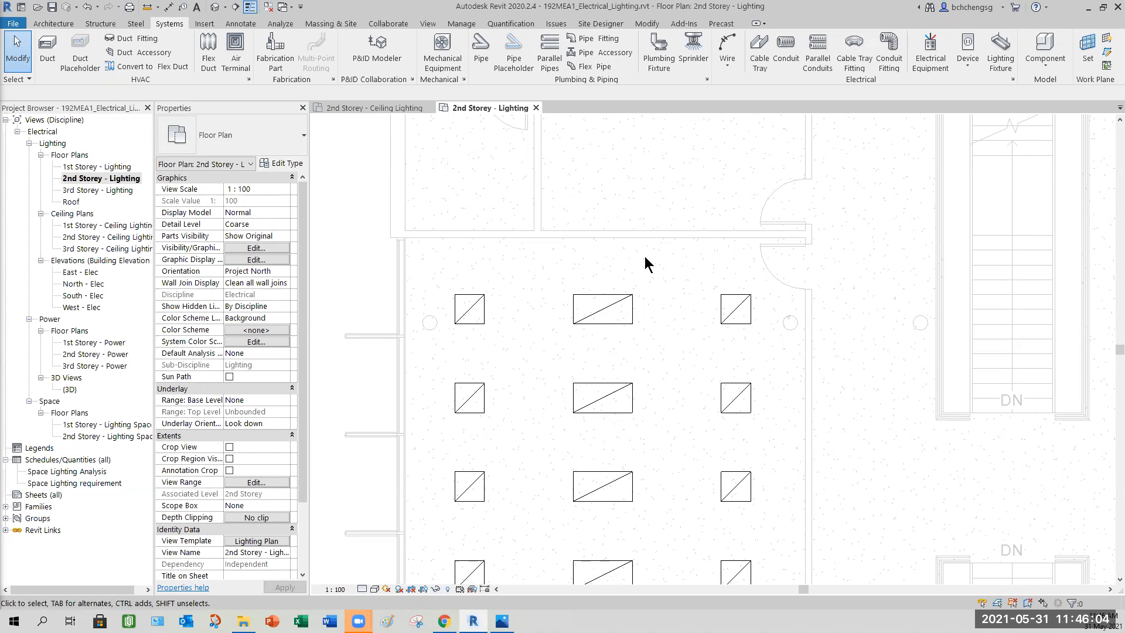
{"action": "scroll", "coordinate": [644, 255], "scroll_direction": "up", "scroll_amount": 1}
{"action": "middle_click_drag", "start_coordinate": [650, 290], "coordinate": [652, 296]}
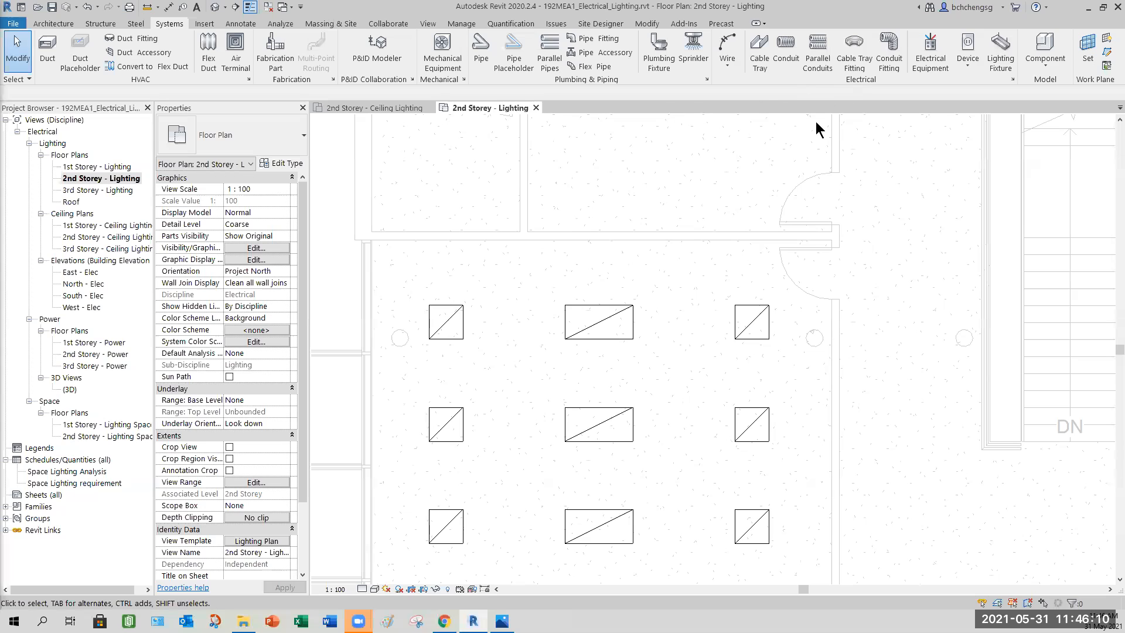
Start placing electrical equipment and look through the transformer, switch and panelboard types already loaded in the project.
{"action": "left_click", "coordinate": [932, 59]}
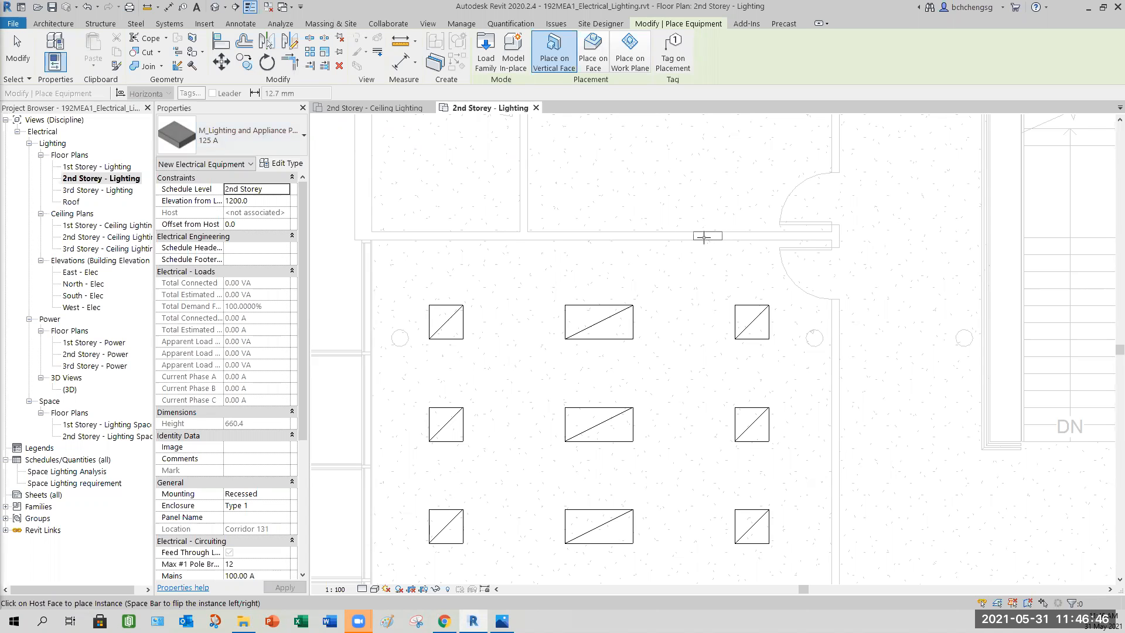
{"action": "left_click", "coordinate": [279, 138]}
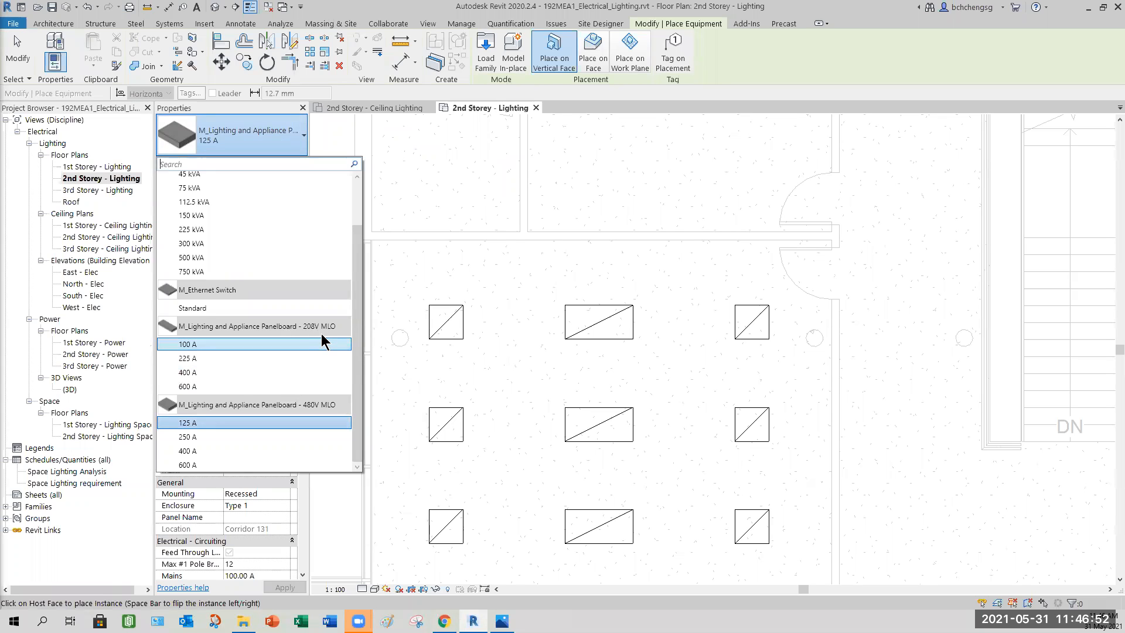
{"action": "left_click_drag", "start_coordinate": [351, 349], "coordinate": [356, 273]}
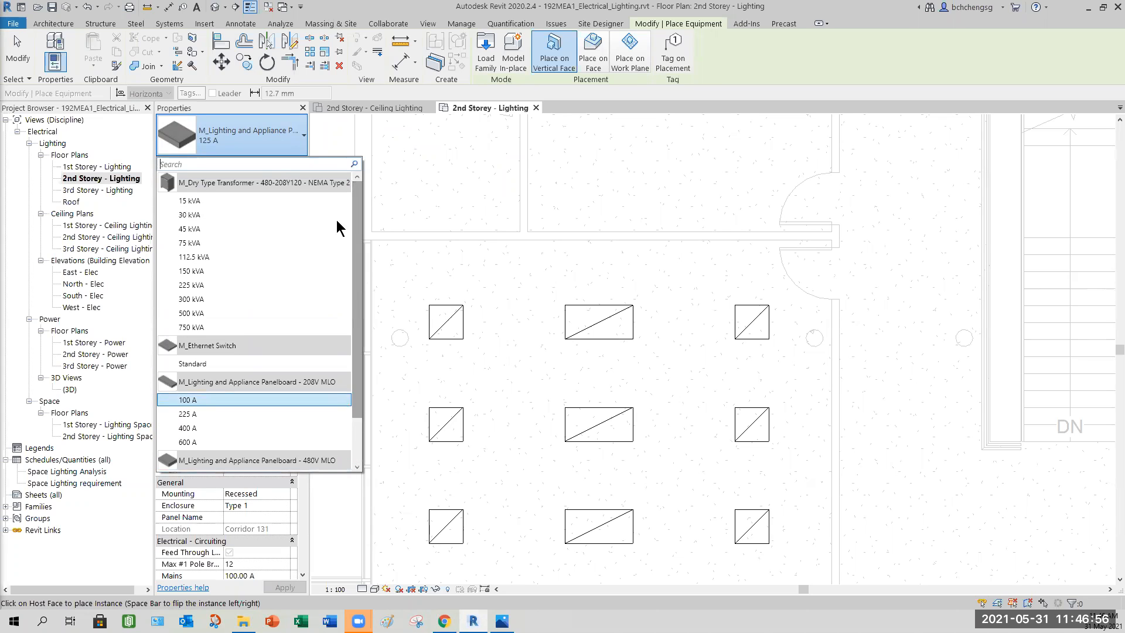
{"action": "mouse_move", "coordinate": [262, 186]}
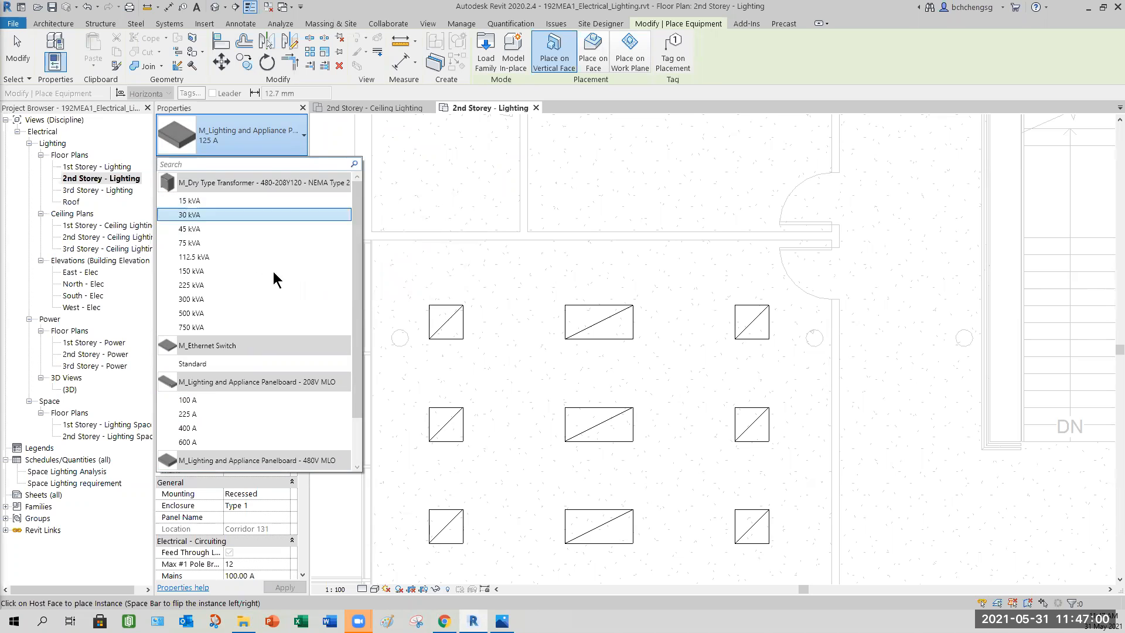
{"action": "left_click_drag", "start_coordinate": [355, 293], "coordinate": [356, 346]}
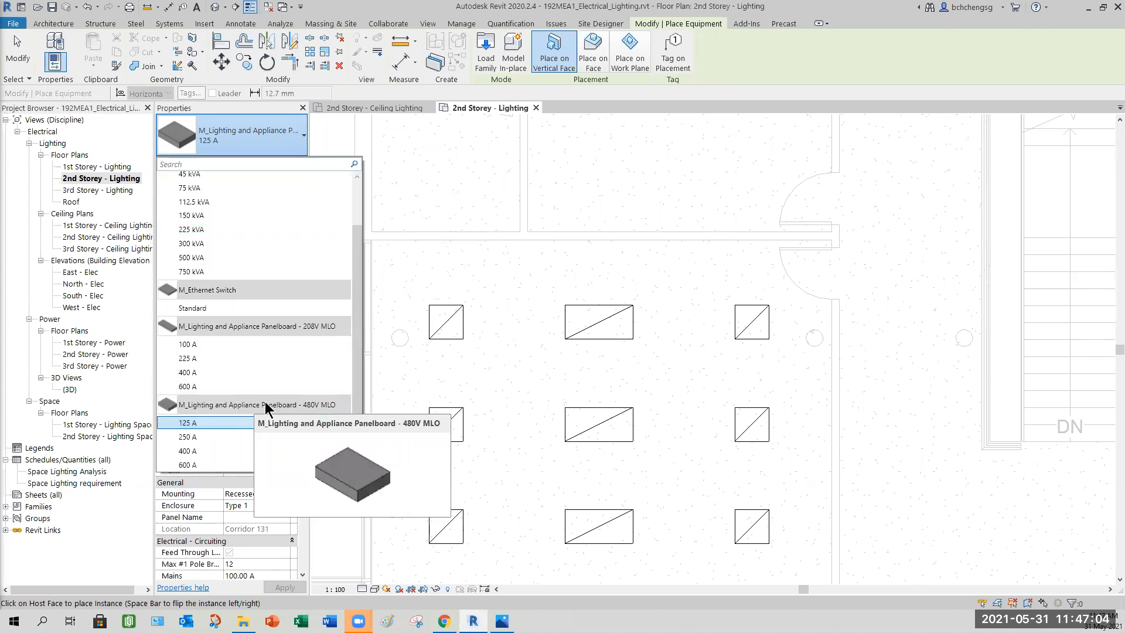
Start loading a family and browse the Singapore library to the Electrical, MEP, Electric Power, Distribution folder.
{"action": "left_click", "coordinate": [485, 61]}
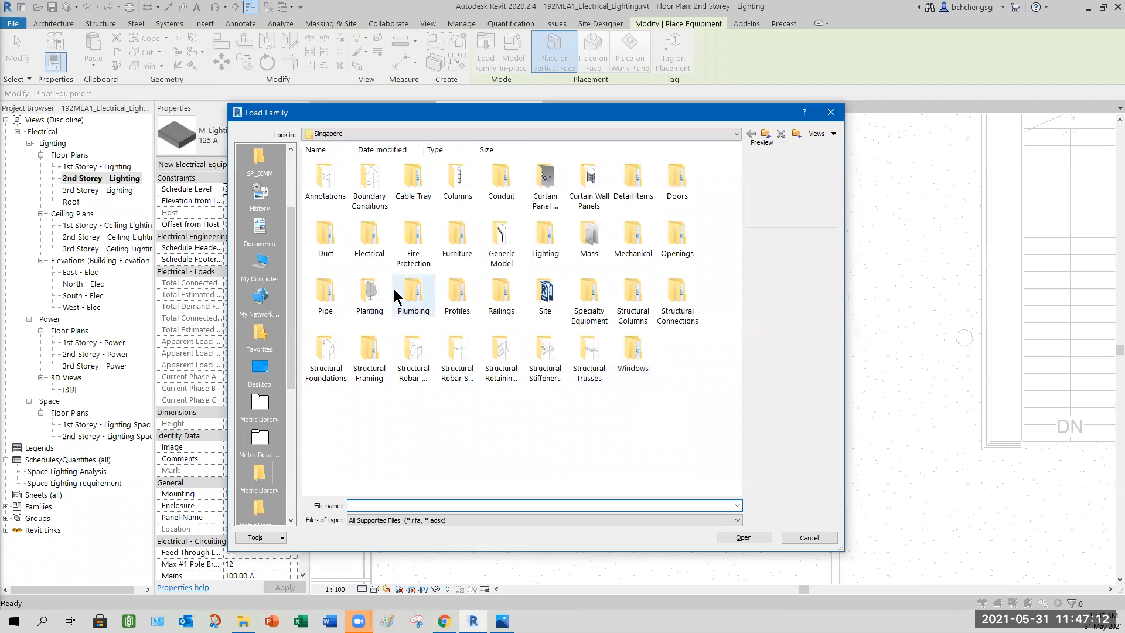
{"action": "double_click", "coordinate": [370, 238]}
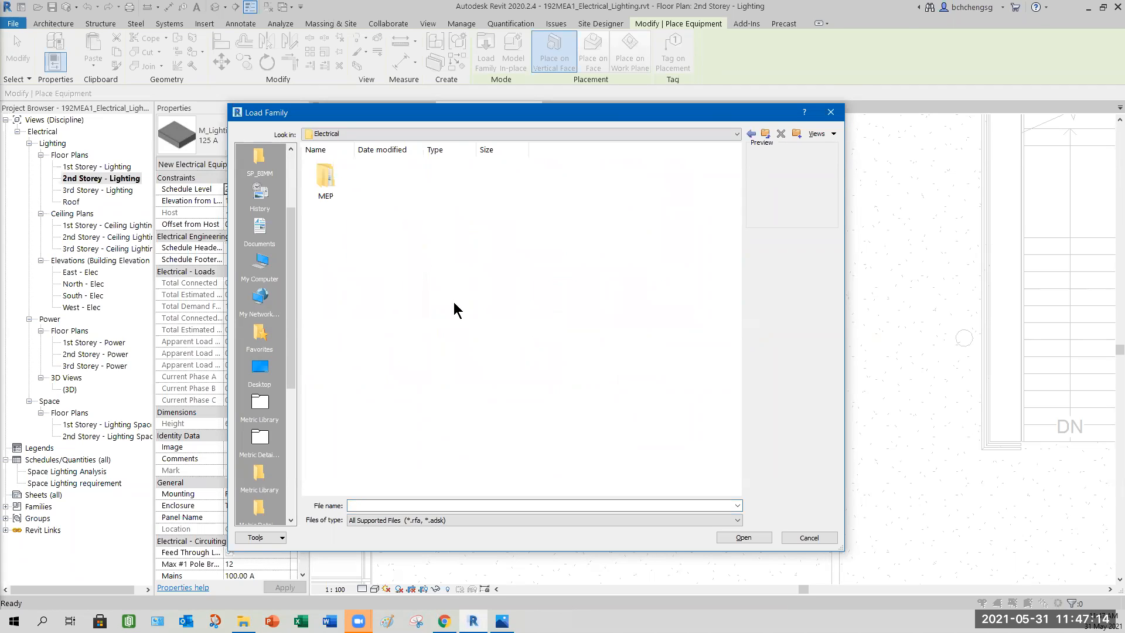
{"action": "double_click", "coordinate": [324, 180]}
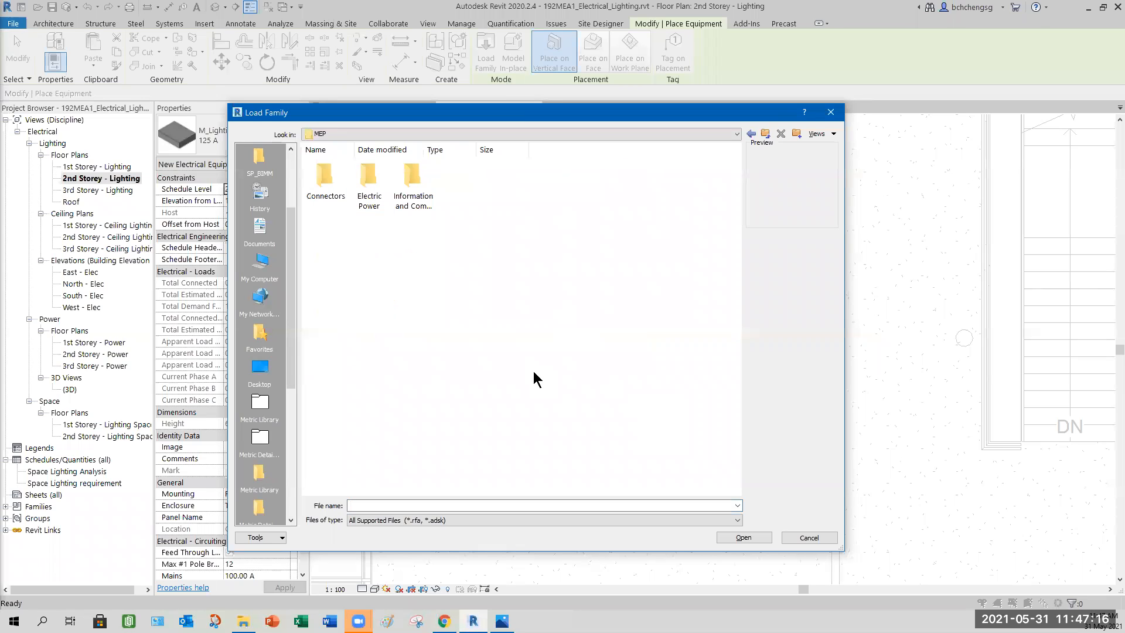
{"action": "double_click", "coordinate": [369, 185]}
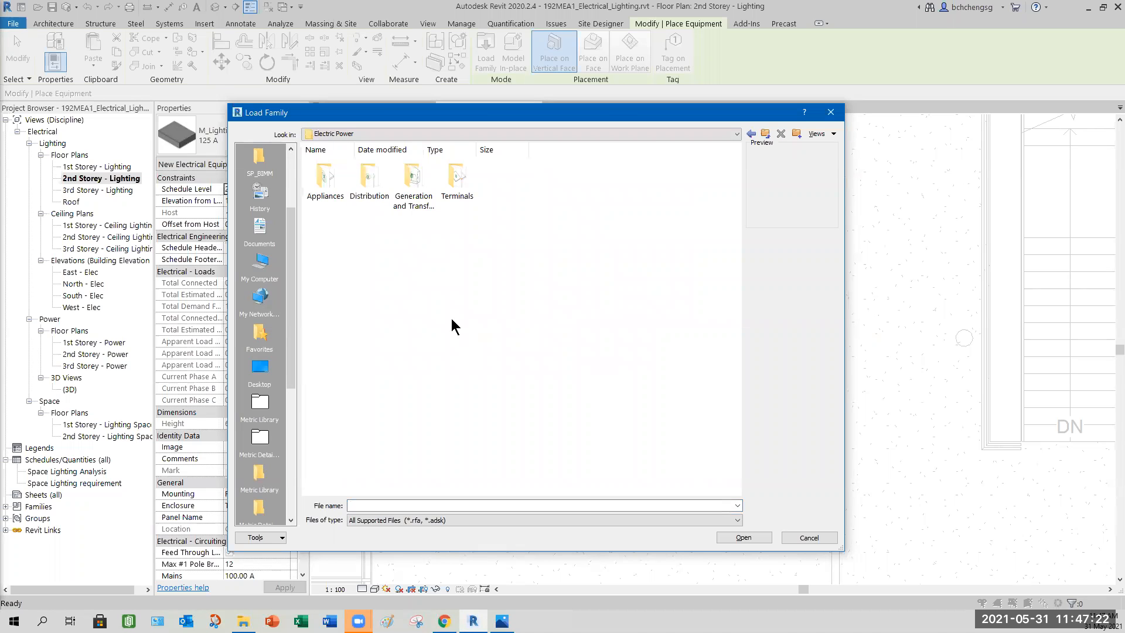
{"action": "double_click", "coordinate": [369, 179]}
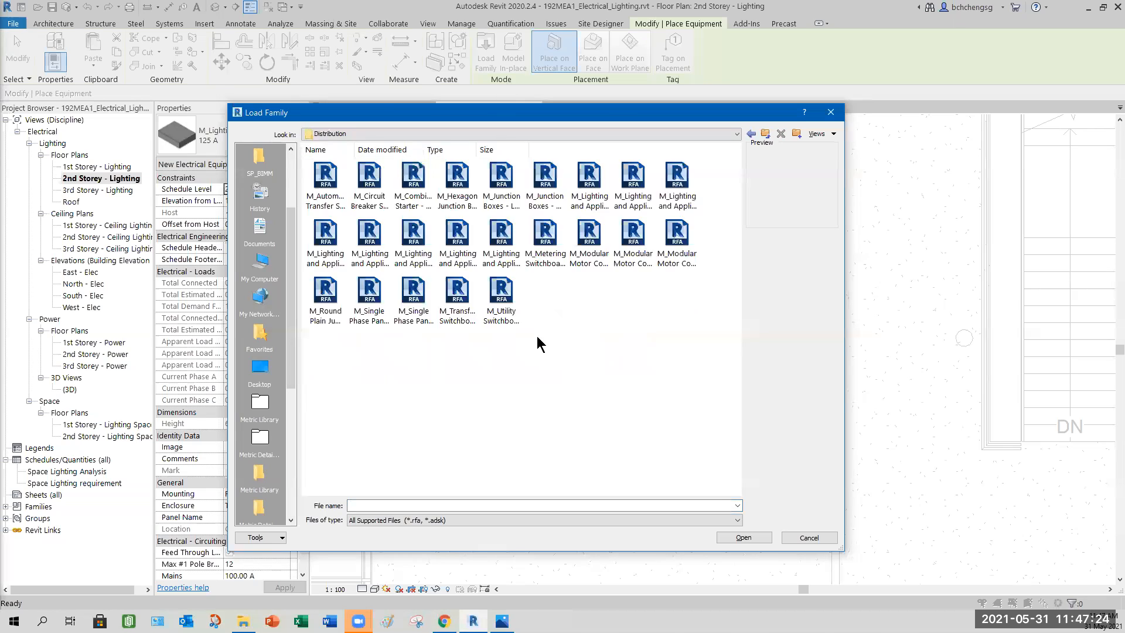
Show the Distribution folder's families in the details view and widen the name column to fit the full file names.
{"action": "right_click", "coordinate": [492, 382]}
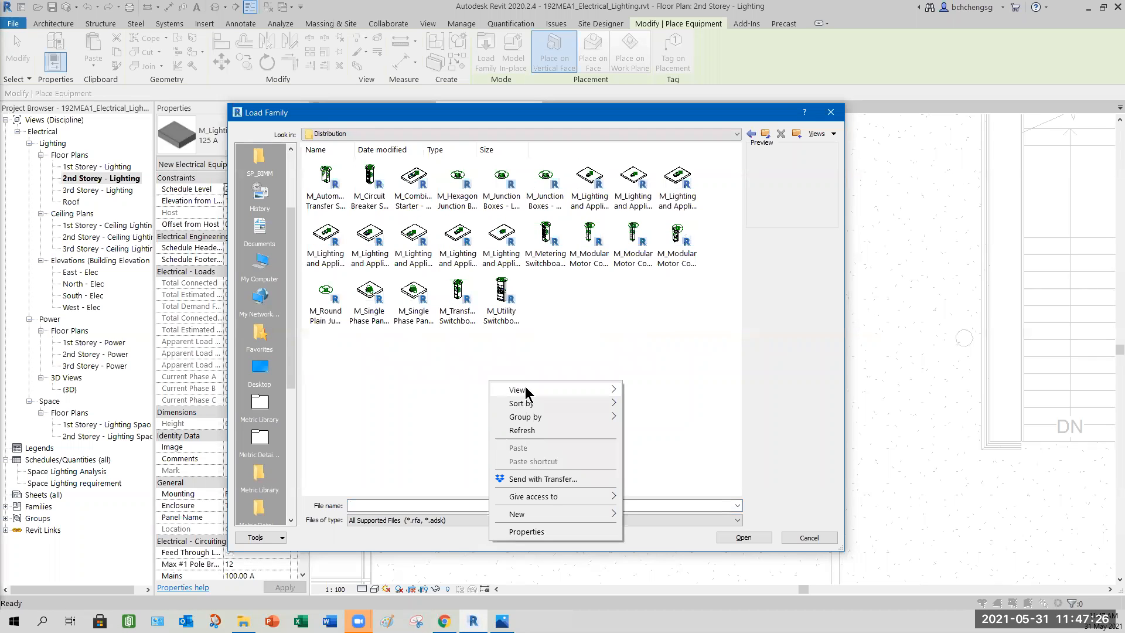
{"action": "mouse_move", "coordinate": [526, 391]}
{"action": "left_click", "coordinate": [655, 460]}
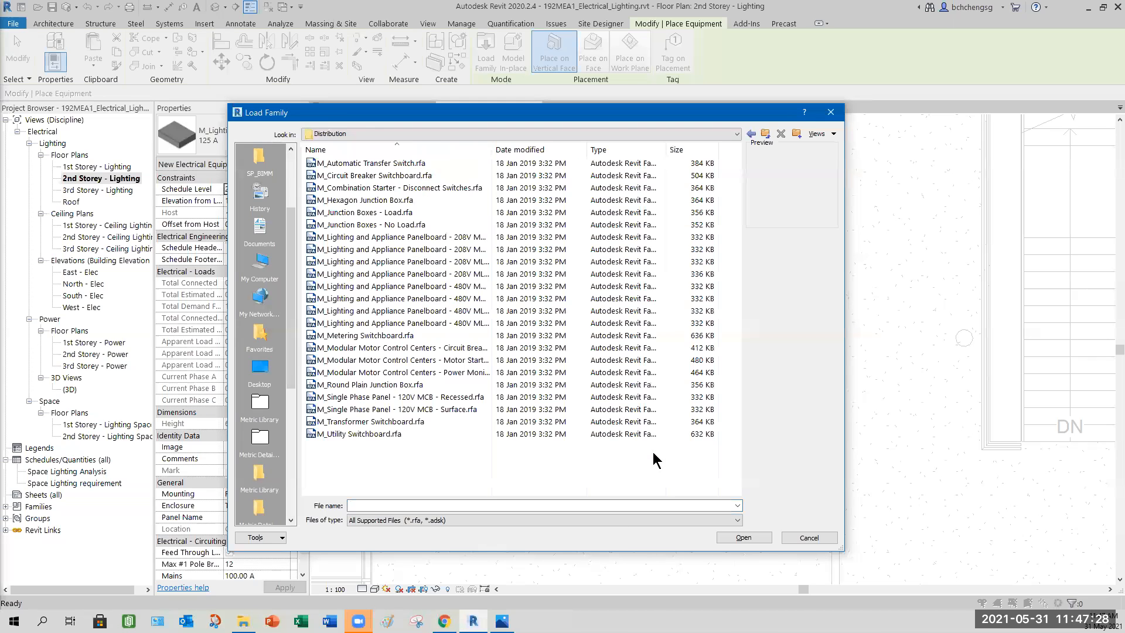
{"action": "left_click_drag", "start_coordinate": [492, 150], "coordinate": [584, 219]}
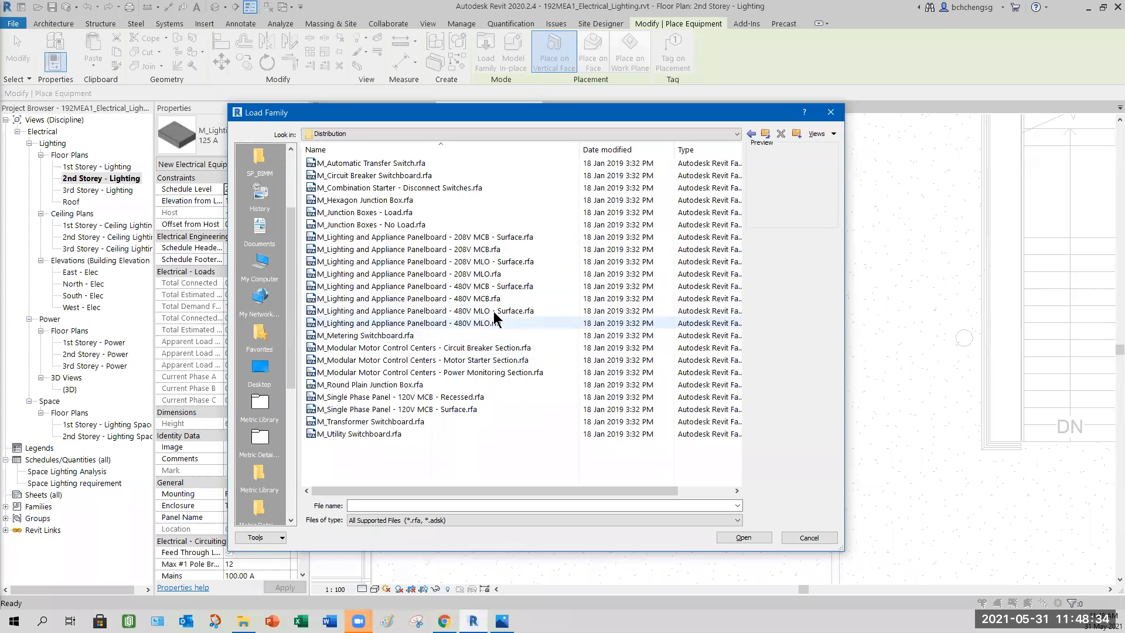
Load the M_Lighting and Appliance Panelboard - 480V MCB - Surface and 208V MCB - Surface families together.
{"action": "left_click", "coordinate": [488, 287]}
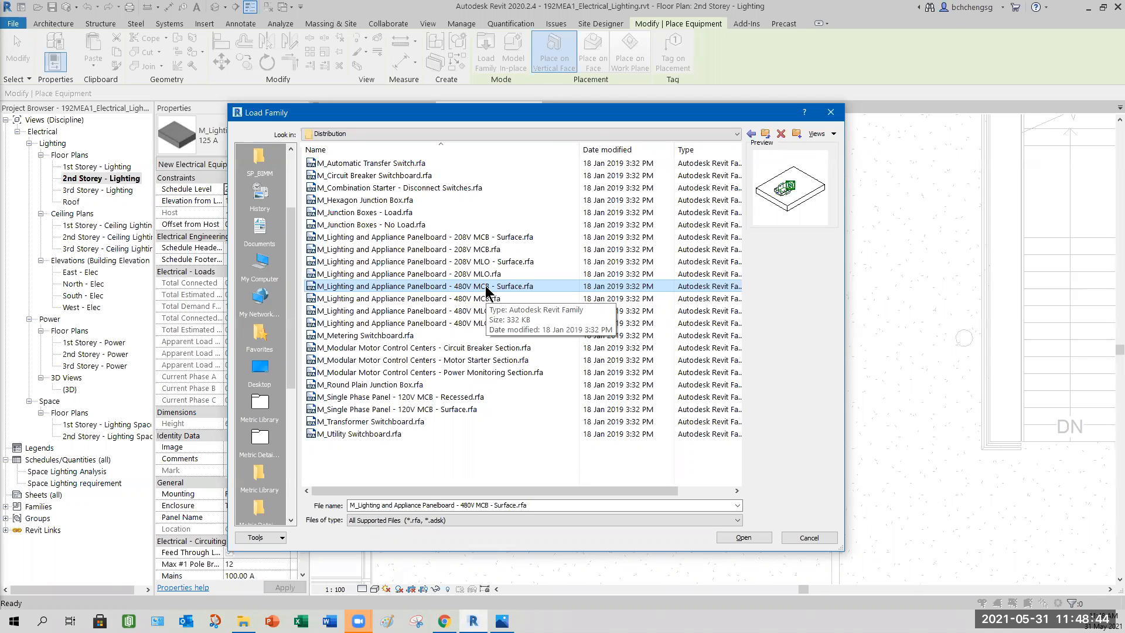
{"action": "left_click", "coordinate": [480, 237]}
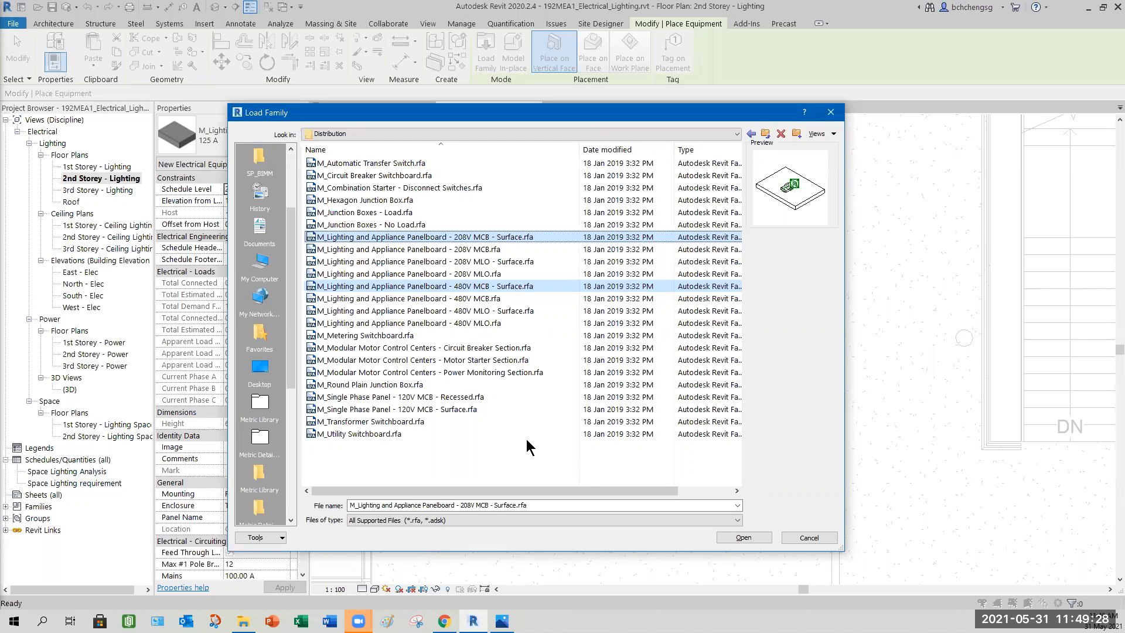
{"action": "left_click", "coordinate": [735, 133]}
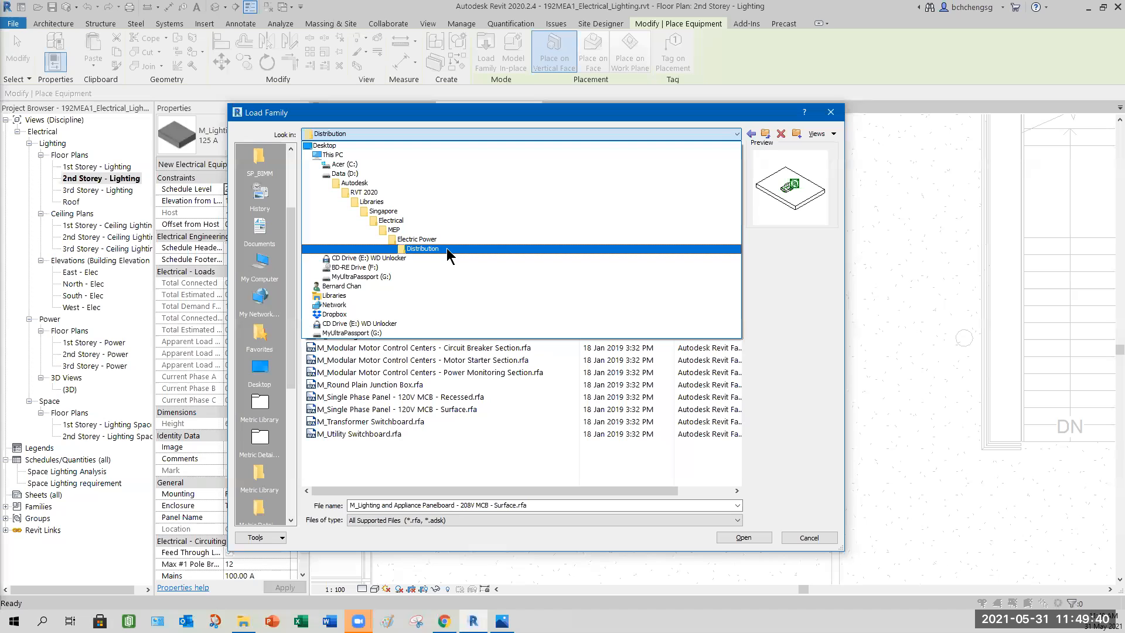
{"action": "left_click", "coordinate": [420, 136]}
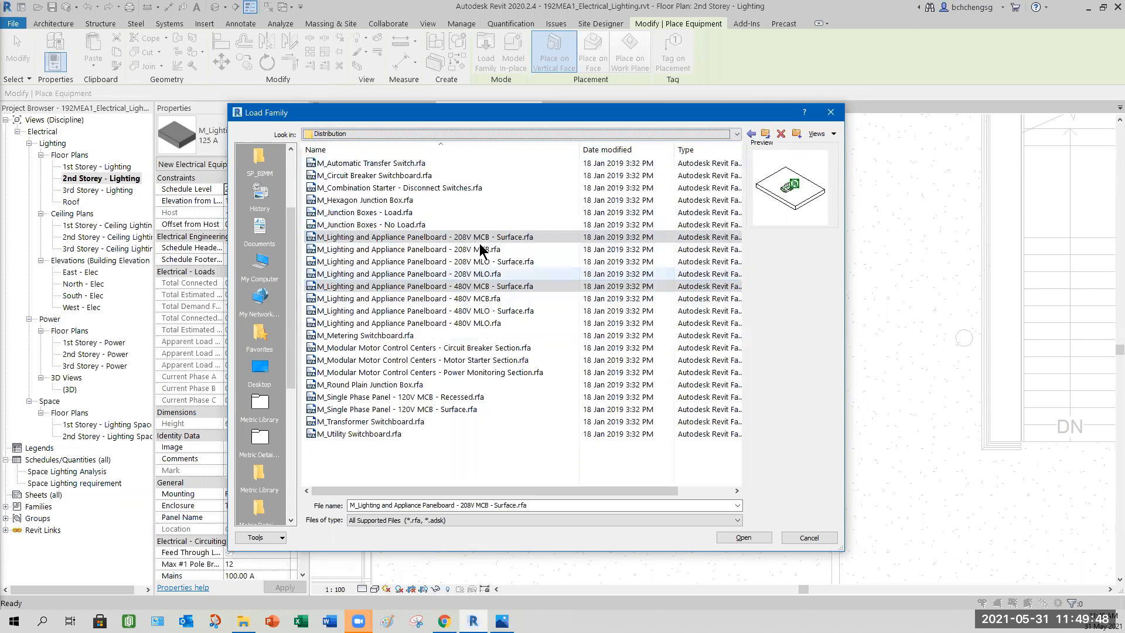
{"action": "left_click", "coordinate": [743, 538]}
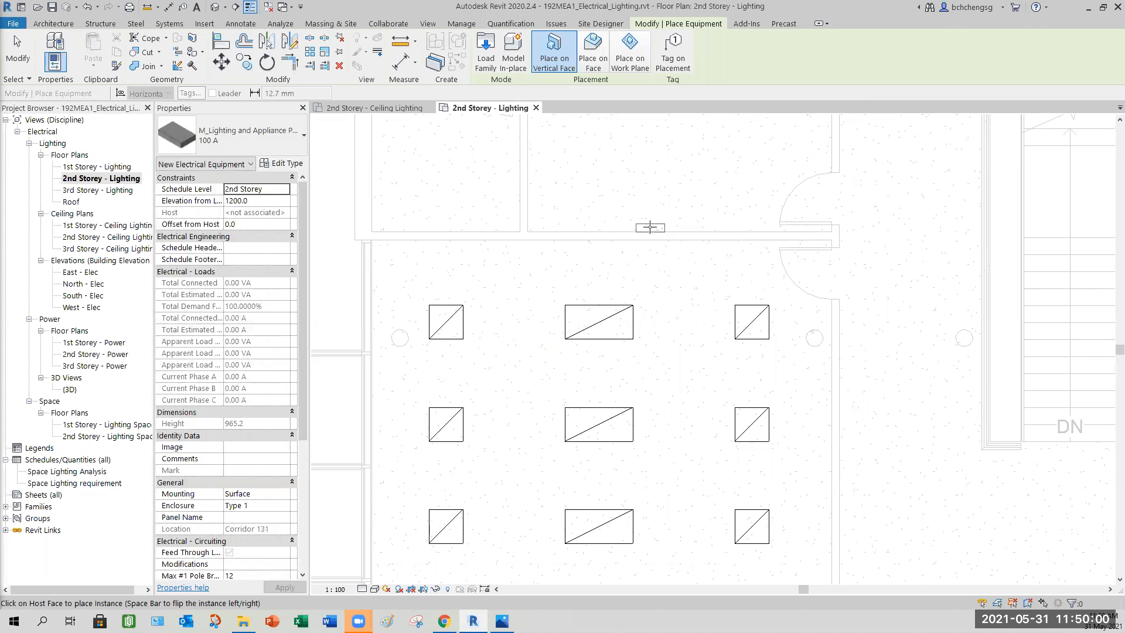
Choose the 100 A type of M_Lighting and Appliance Panelboard - 480V MCB - Surface for placement.
{"action": "left_click", "coordinate": [275, 139]}
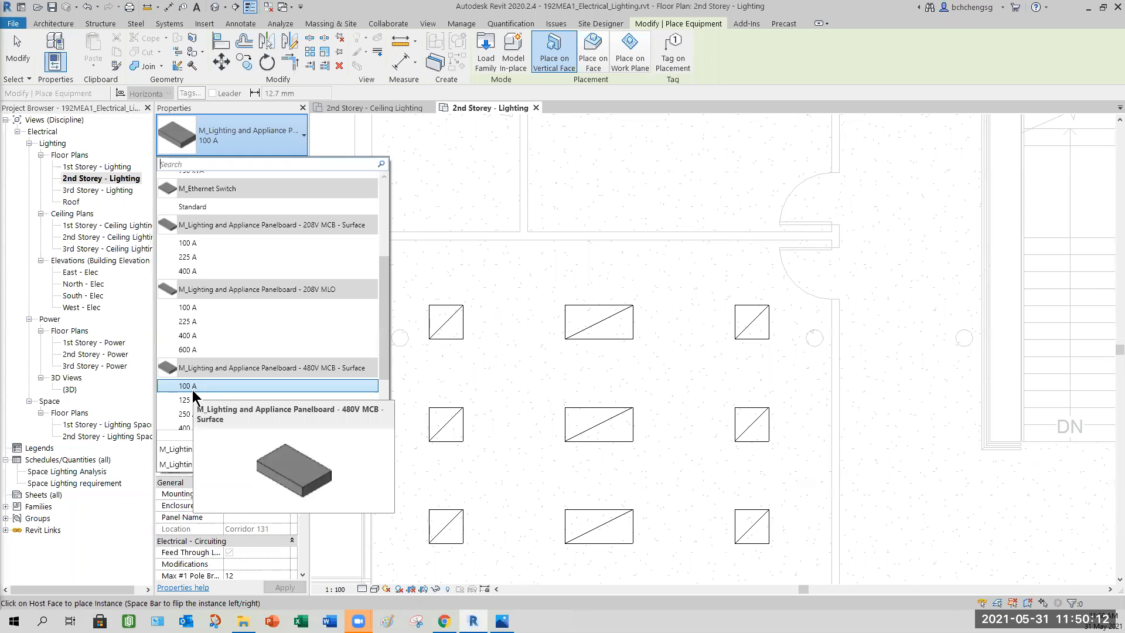
{"action": "left_click_drag", "start_coordinate": [382, 350], "coordinate": [384, 388]}
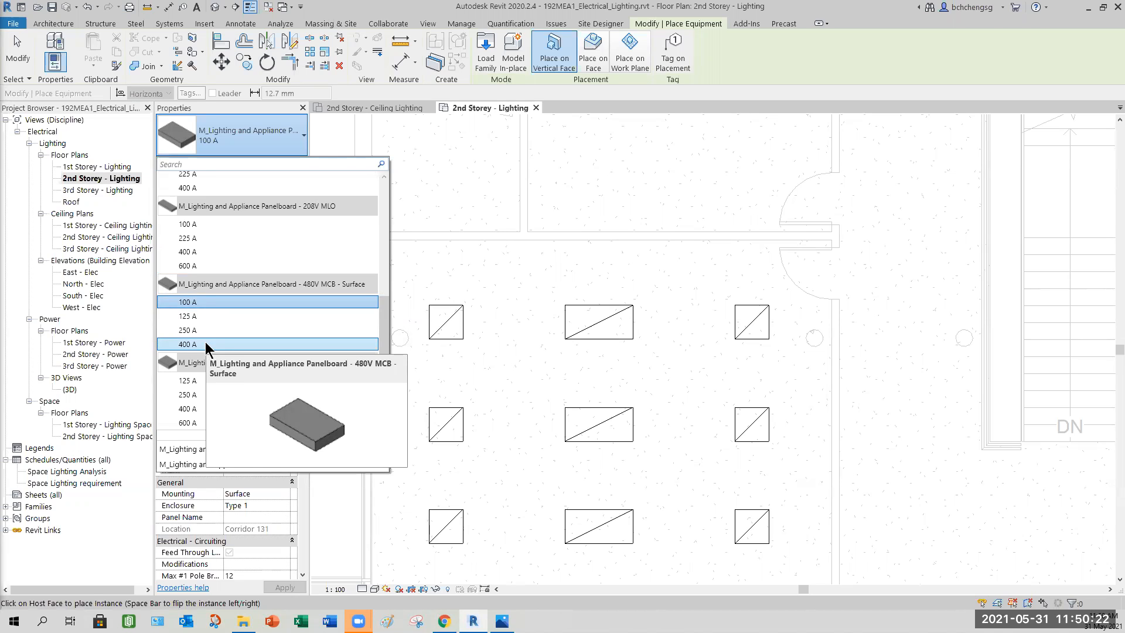
{"action": "left_click", "coordinate": [232, 299]}
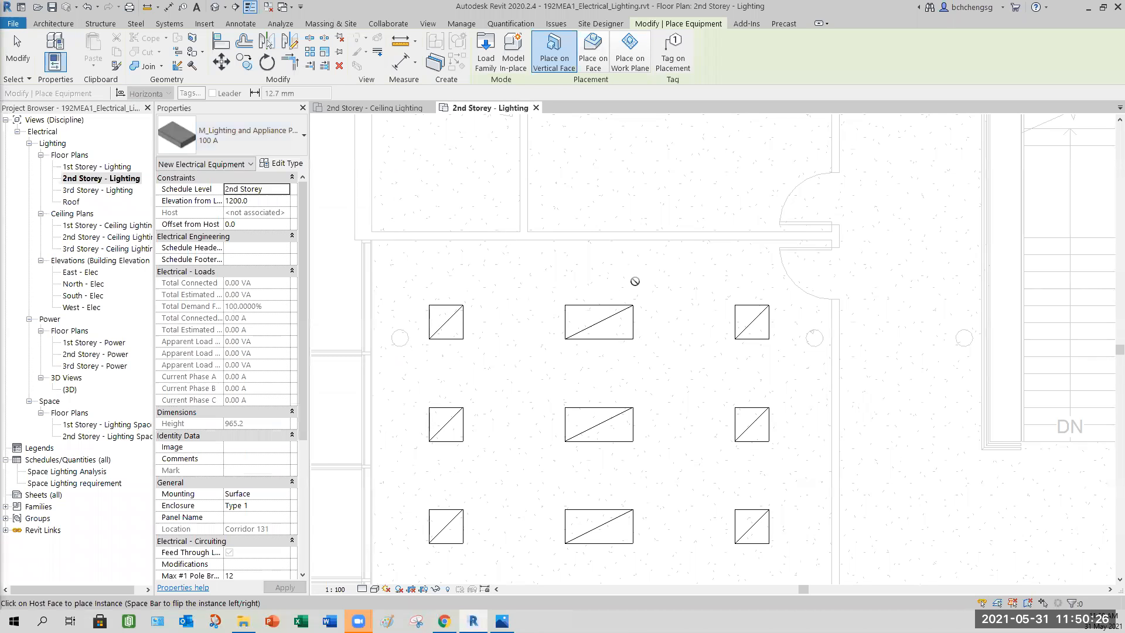
Place the 100 A panelboard on the electrical room's side of the wall above the light fixtures, near the doors, and end placement.
{"action": "scroll", "coordinate": [703, 228], "scroll_direction": "down", "scroll_amount": 3}
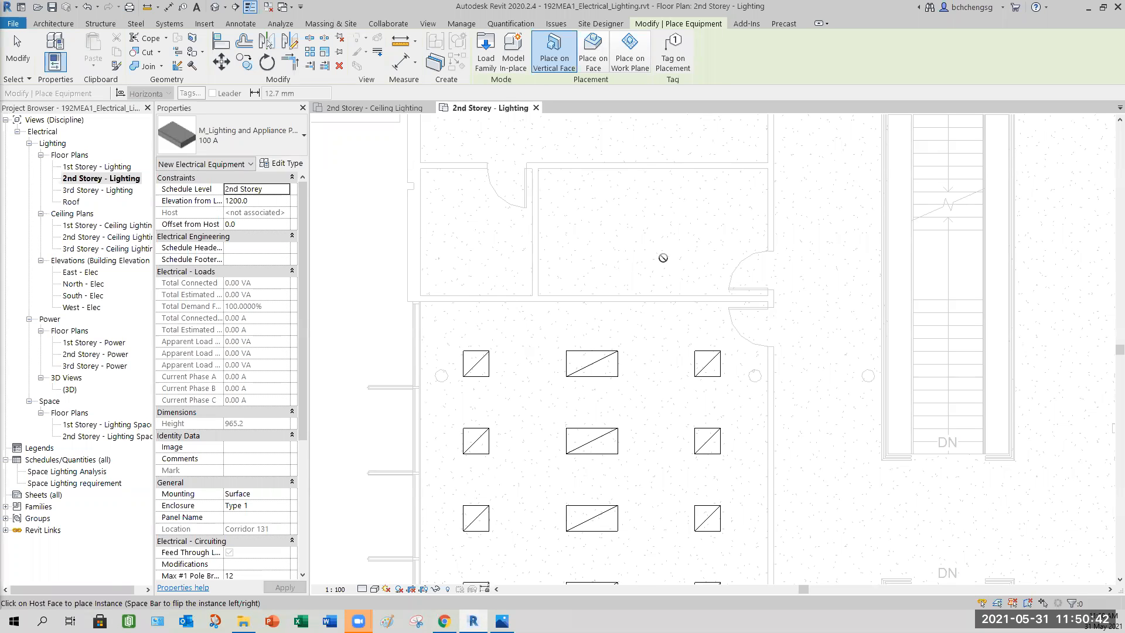
{"action": "scroll", "coordinate": [714, 301], "scroll_direction": "down", "scroll_amount": 5}
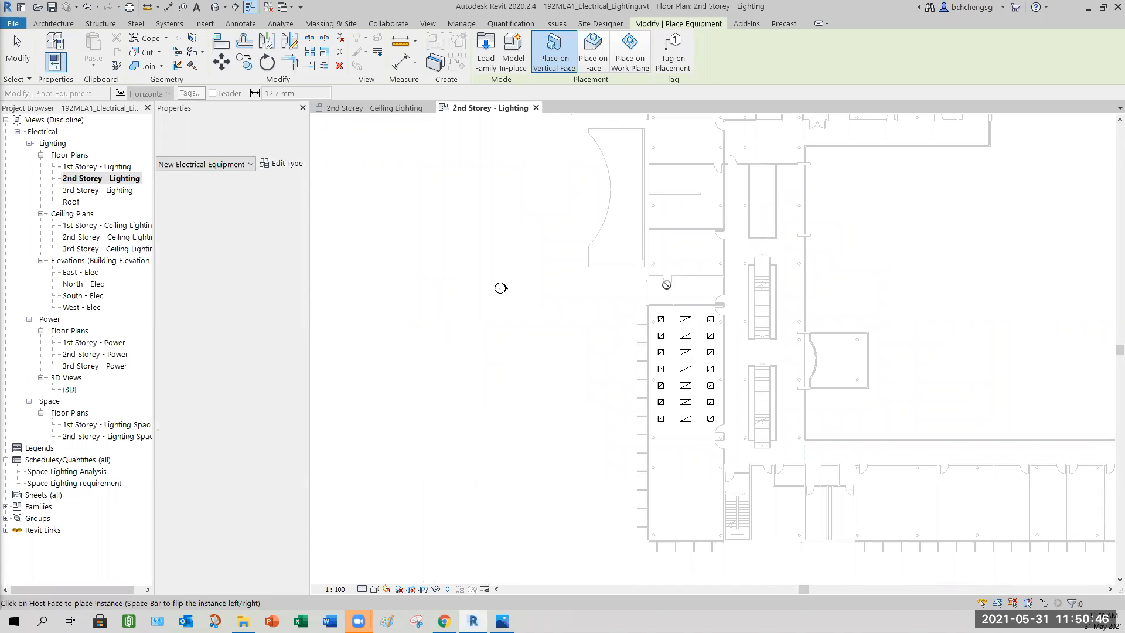
{"action": "middle_click_drag", "start_coordinate": [877, 503], "coordinate": [757, 461]}
{"action": "middle_click_drag", "start_coordinate": [1019, 460], "coordinate": [962, 444]}
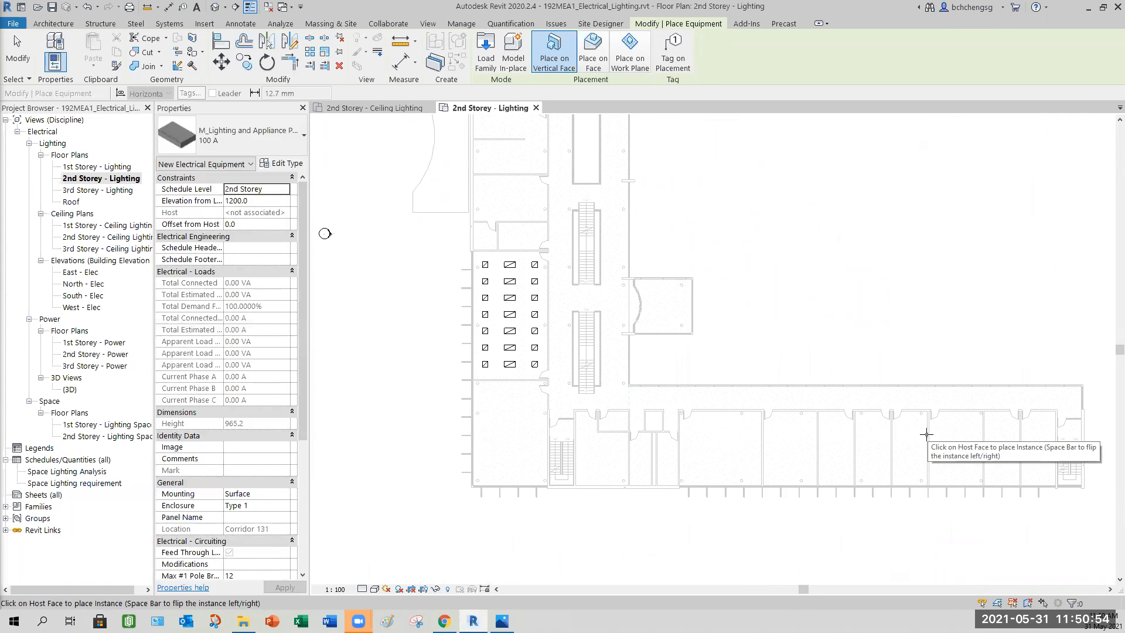
{"action": "scroll", "coordinate": [521, 257], "scroll_direction": "up", "scroll_amount": 3}
{"action": "scroll", "coordinate": [521, 258], "scroll_direction": "up", "scroll_amount": 4}
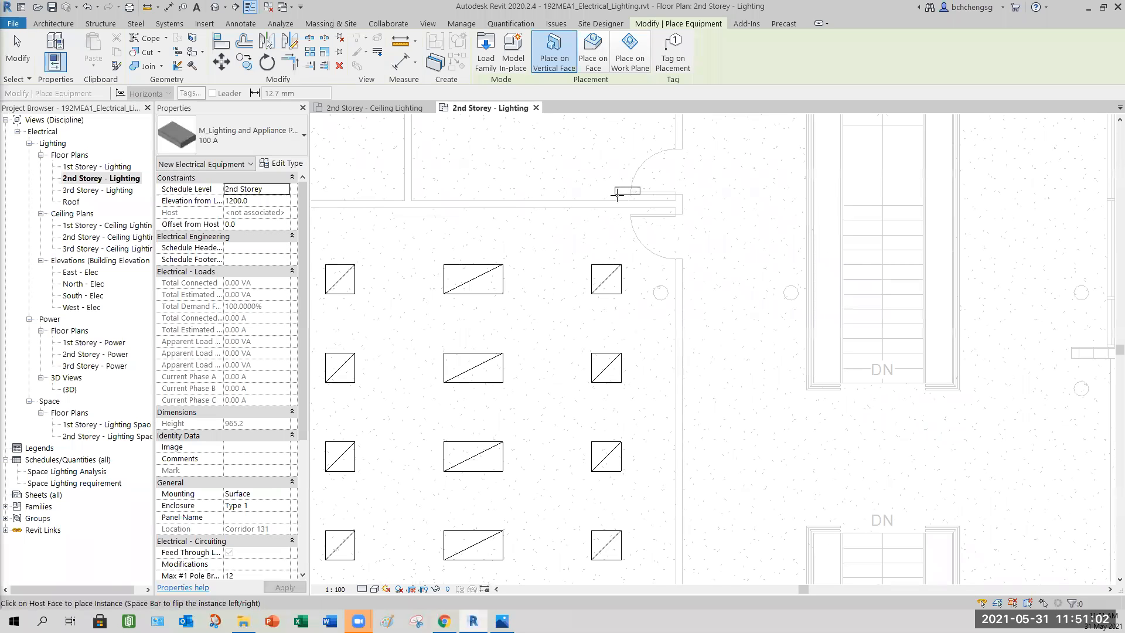
{"action": "left_click", "coordinate": [555, 197]}
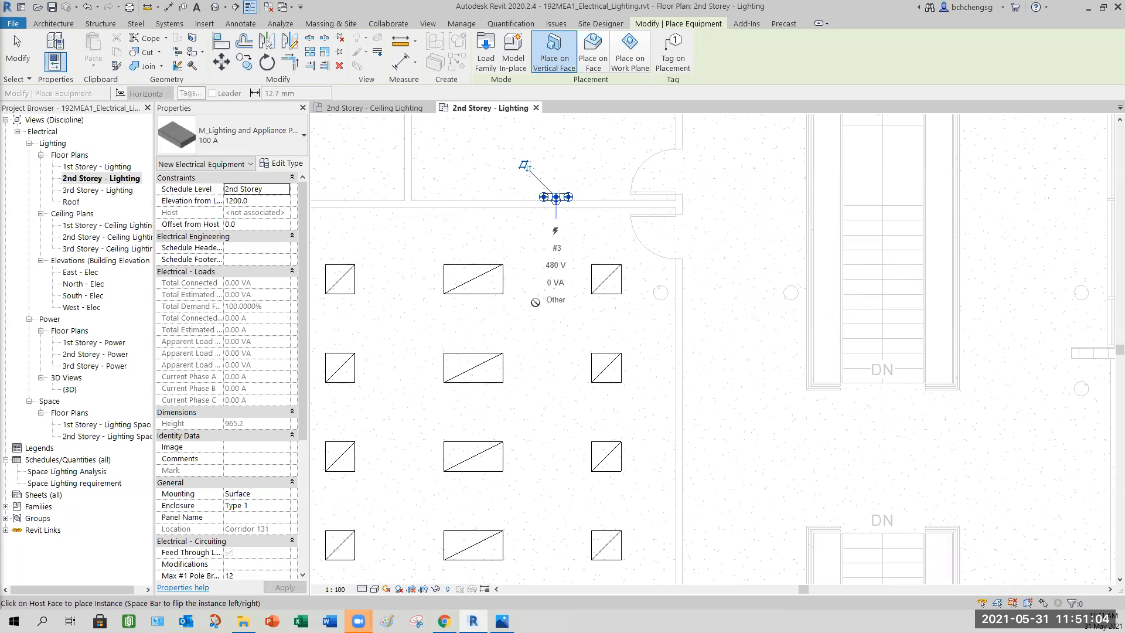
{"action": "left_click", "coordinate": [13, 59]}
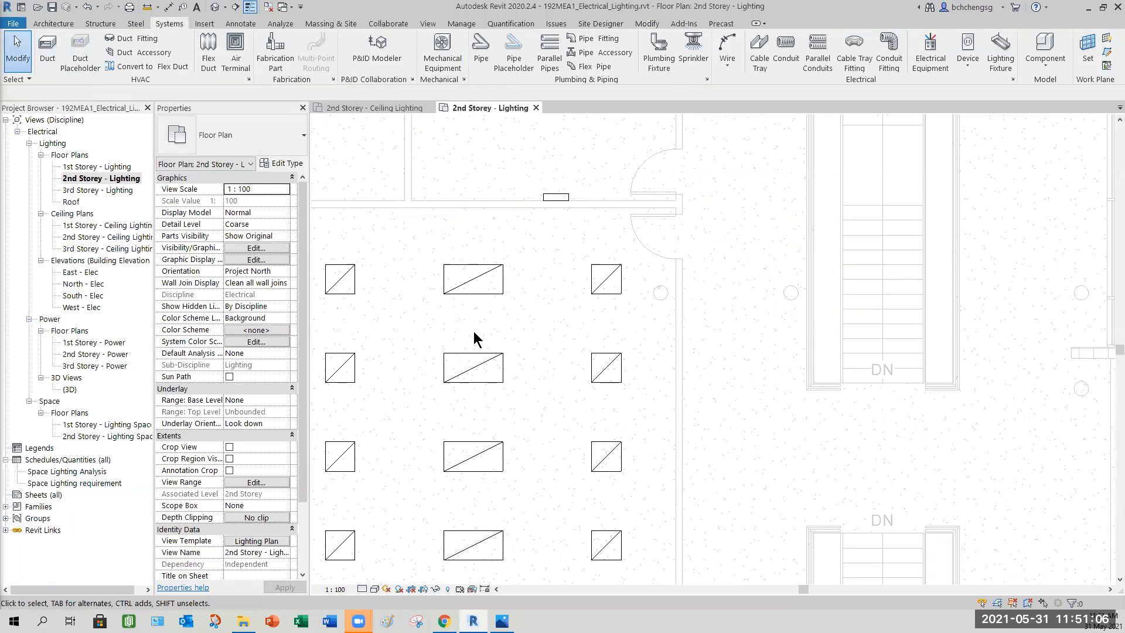
Set the placed panelboard's elevation from level to 1500.
{"action": "left_click", "coordinate": [560, 202]}
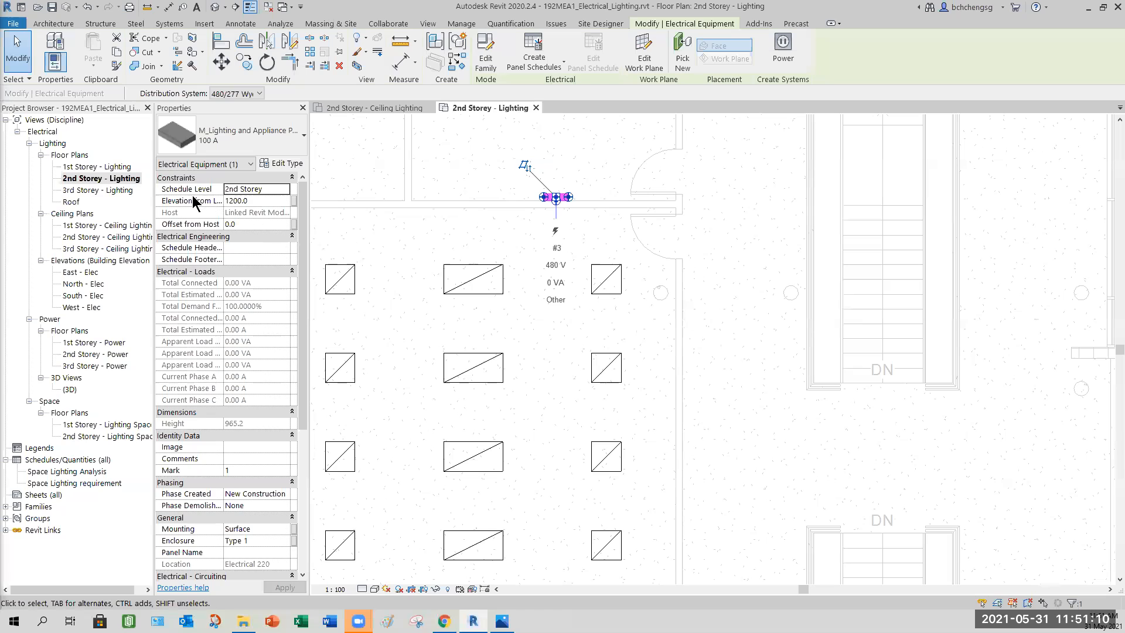
{"action": "left_click", "coordinate": [259, 201]}
{"action": "type", "text": "1500"}
{"action": "key", "text": "Return"}
Examine the placed panelboard's mounting, circuiting and distribution properties and open its enclosure setting.
{"action": "scroll", "coordinate": [299, 287], "scroll_direction": "down", "scroll_amount": 3}
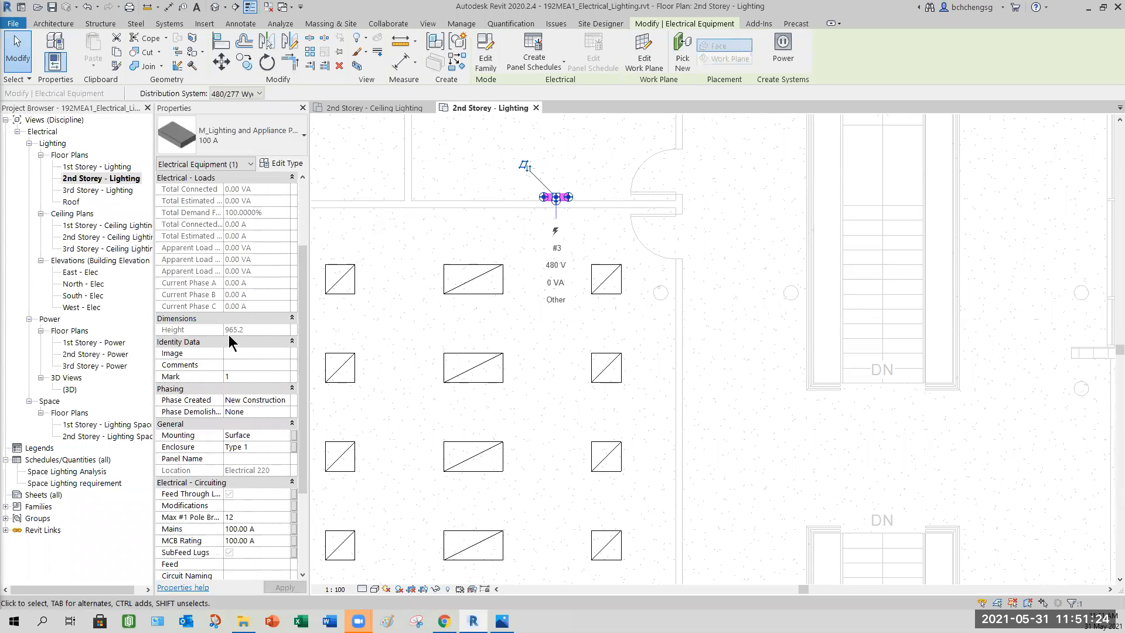
{"action": "left_click_drag", "start_coordinate": [556, 198], "coordinate": [560, 201]}
{"action": "left_click_drag", "start_coordinate": [303, 253], "coordinate": [305, 211]}
{"action": "left_click", "coordinate": [555, 205]}
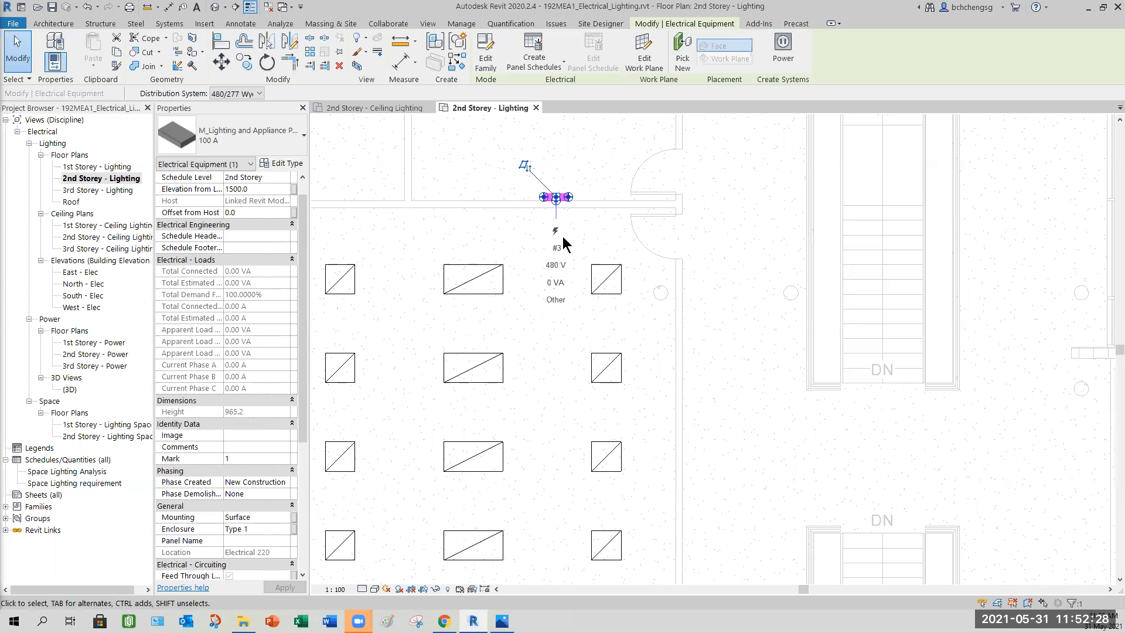
{"action": "left_click_drag", "start_coordinate": [305, 291], "coordinate": [287, 409]}
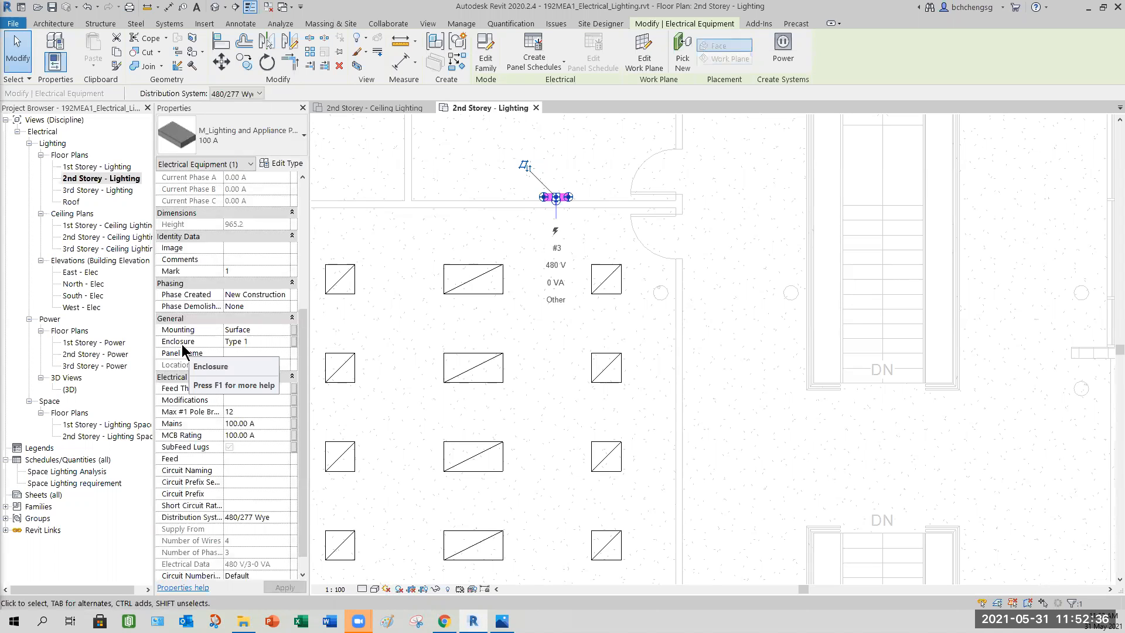
{"action": "left_click", "coordinate": [280, 343]}
{"action": "left_click", "coordinate": [284, 344]}
{"action": "left_click", "coordinate": [283, 342]}
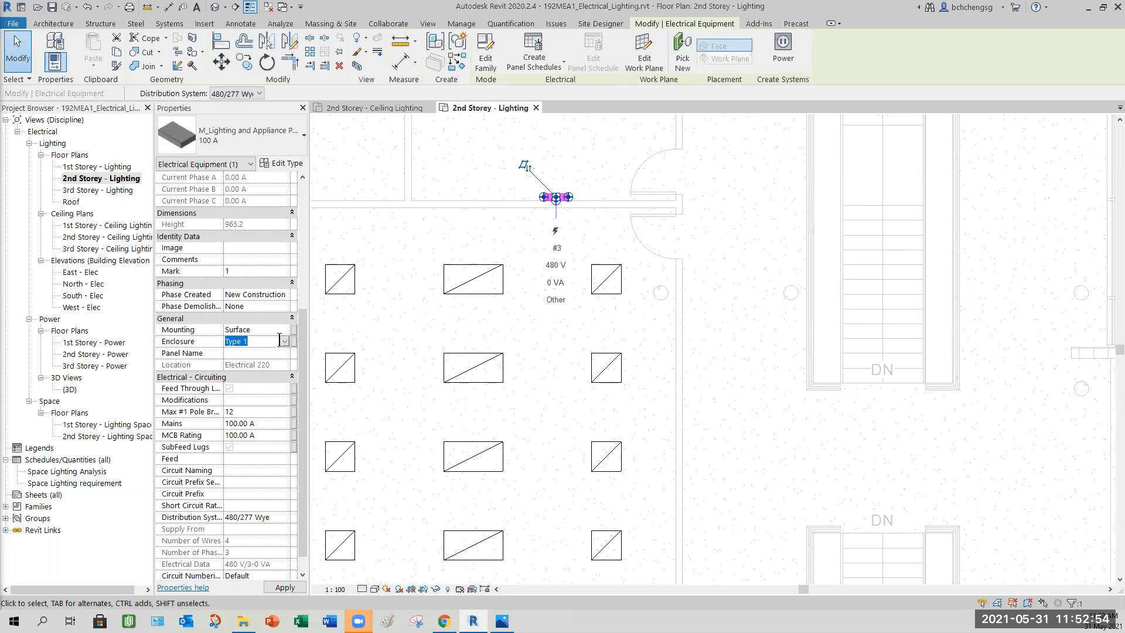
Name the selected panelboard LP-219 and set its maximum number of single-pole breakers to 20.
{"action": "left_click", "coordinate": [232, 353]}
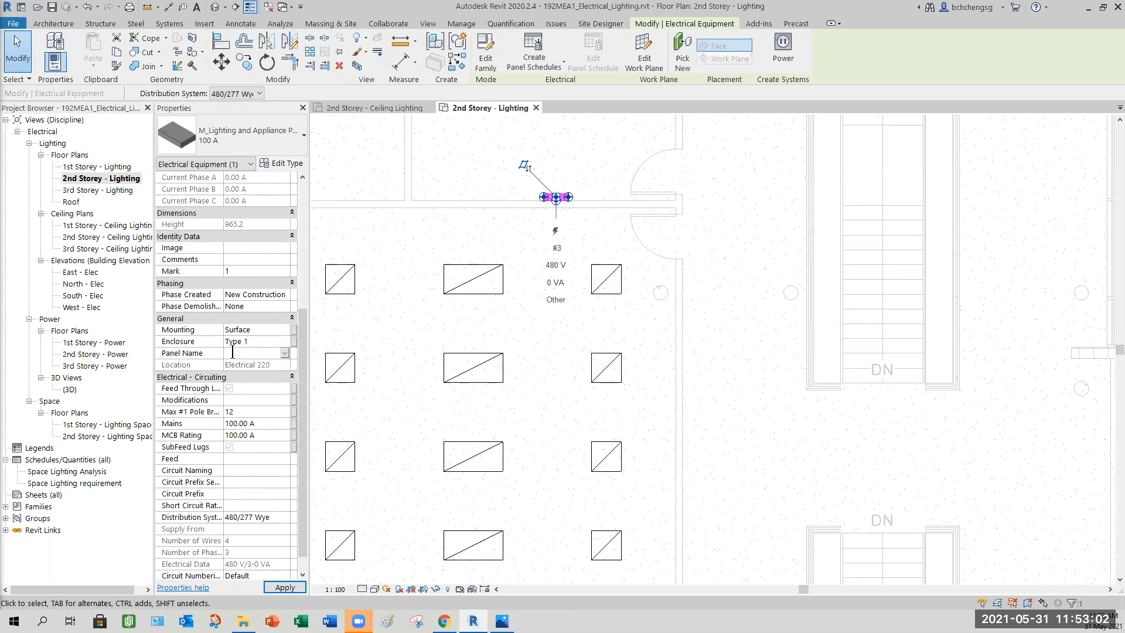
{"action": "type", "text": "L"}
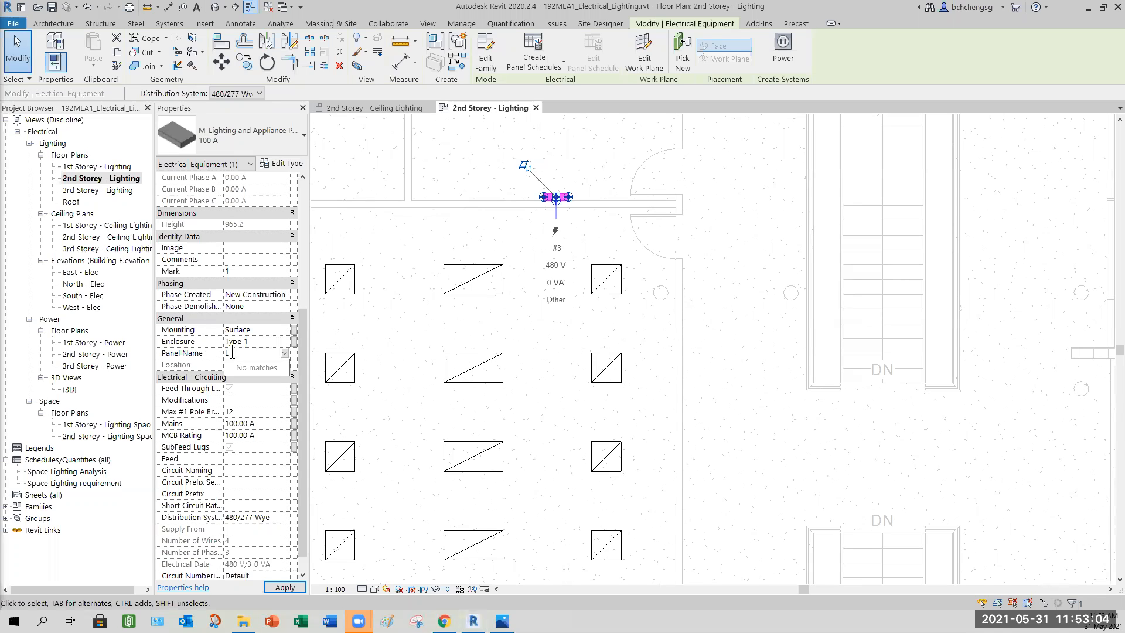
{"action": "type", "text": "P-219"}
{"action": "key", "text": "Return"}
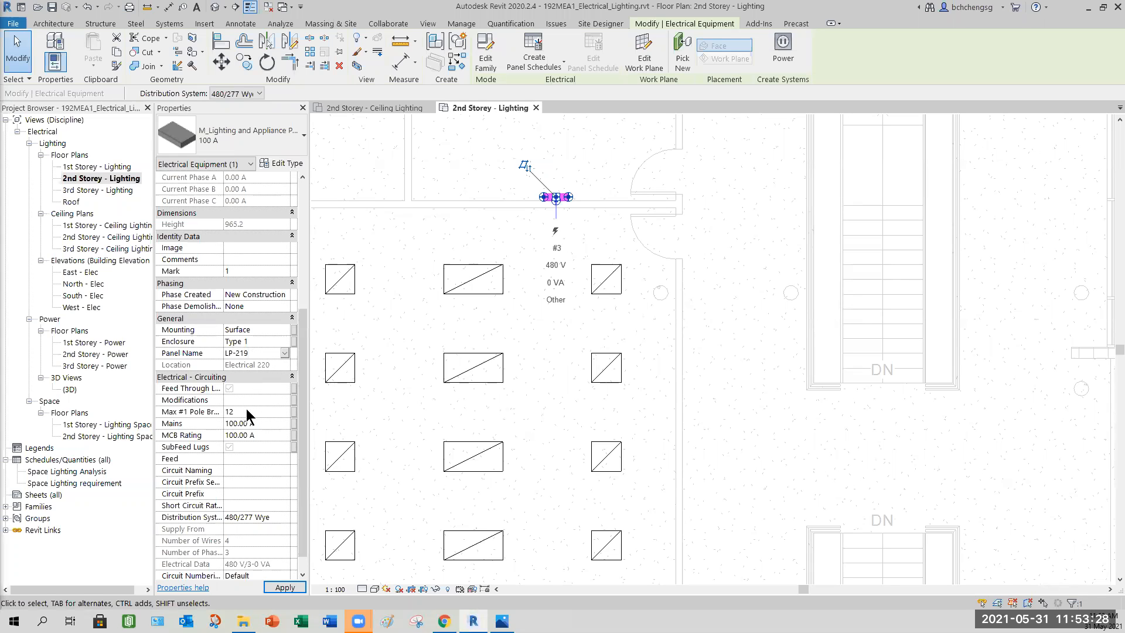
{"action": "left_click", "coordinate": [248, 412]}
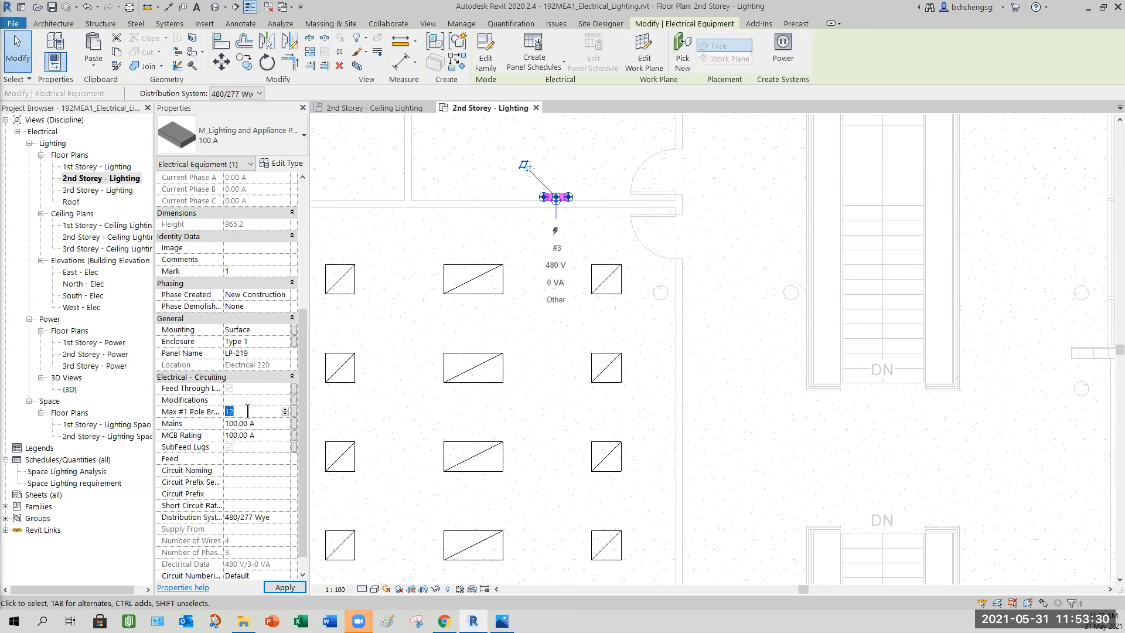
{"action": "type", "text": "20"}
{"action": "left_click_drag", "start_coordinate": [305, 453], "coordinate": [302, 480]}
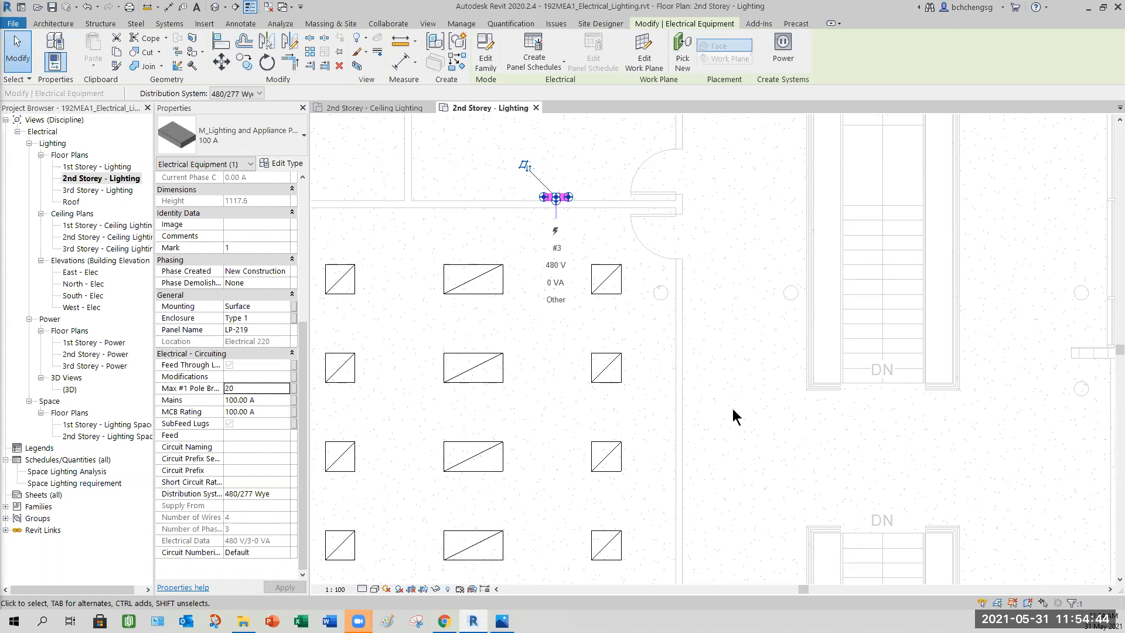
{"action": "key", "text": "Escape"}
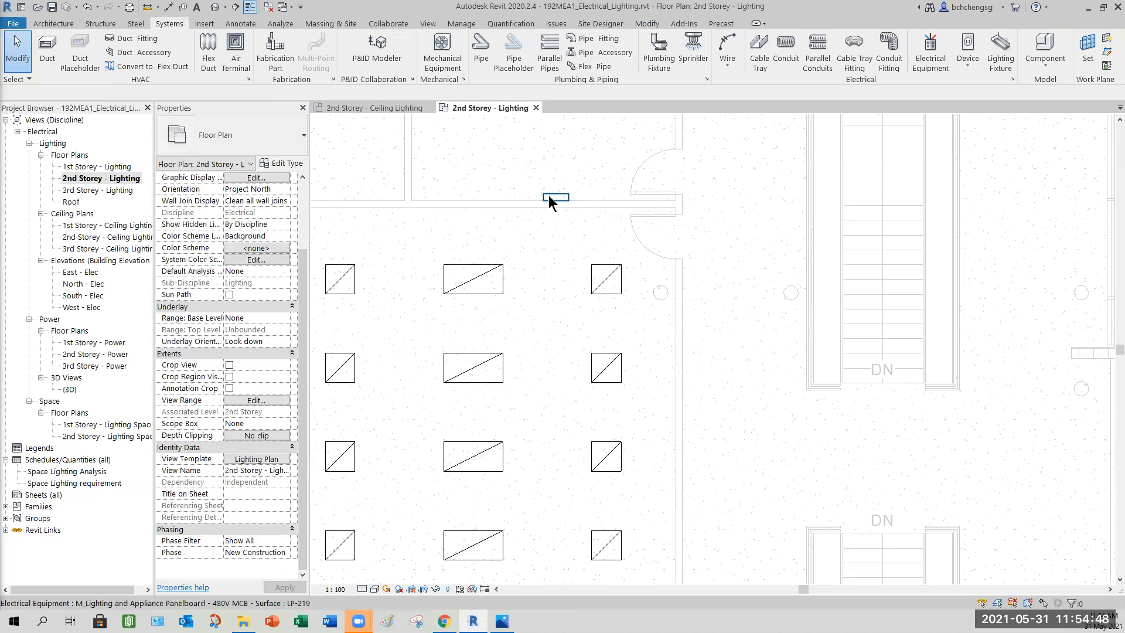
Tag the LP-219 panelboard by category with a free-end leader, and place the tag text above and to the right of it.
{"action": "left_click", "coordinate": [240, 23]}
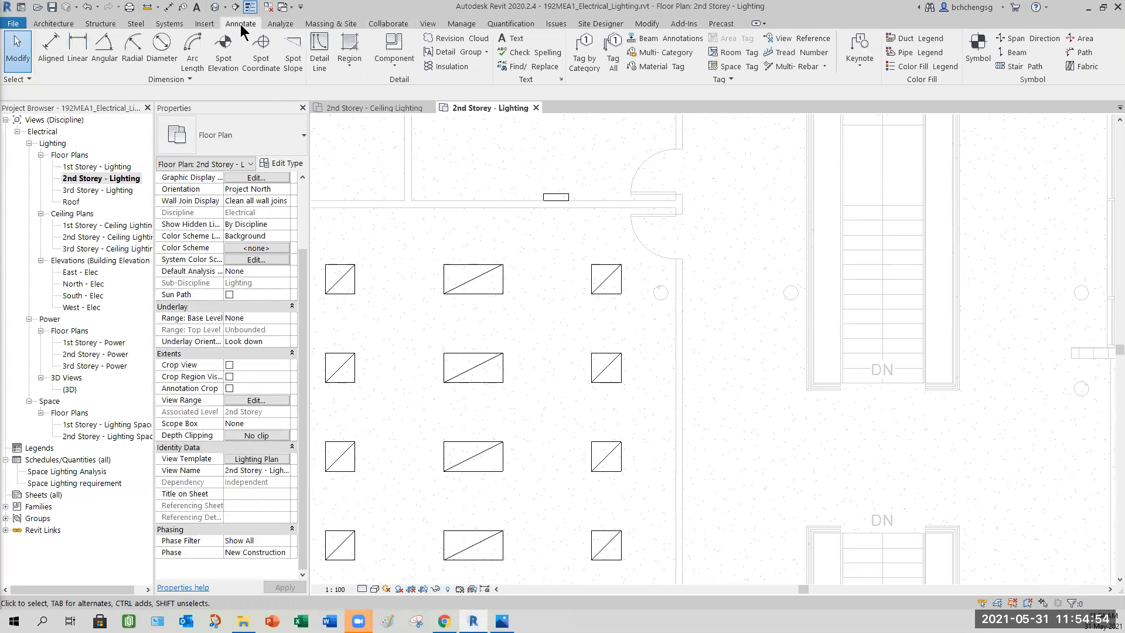
{"action": "left_click", "coordinate": [584, 59]}
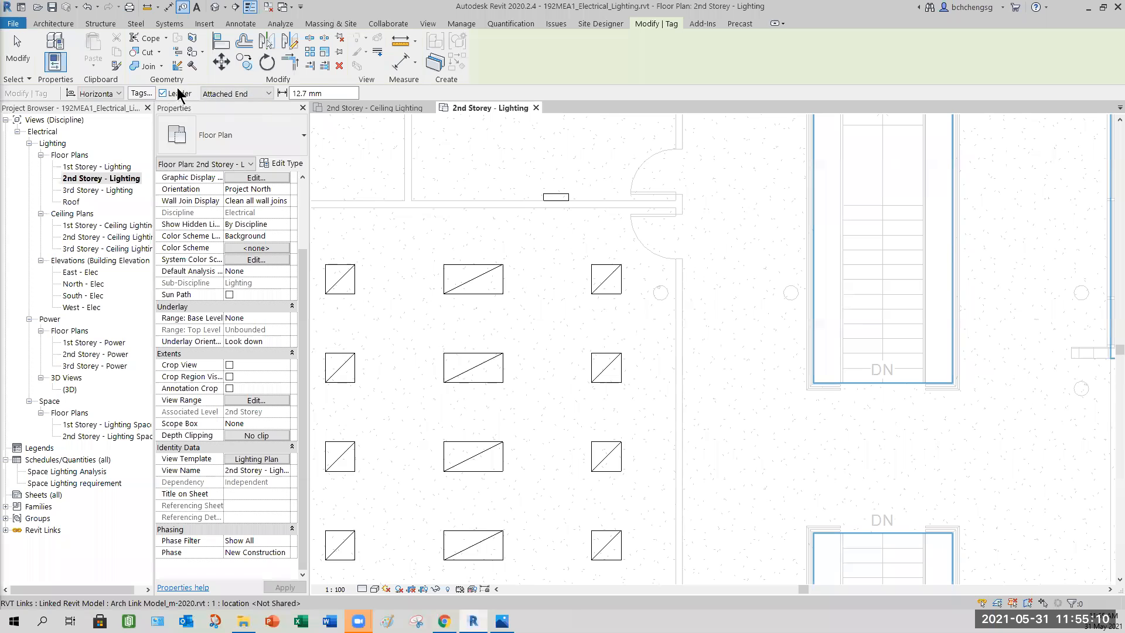
{"action": "left_click", "coordinate": [247, 95]}
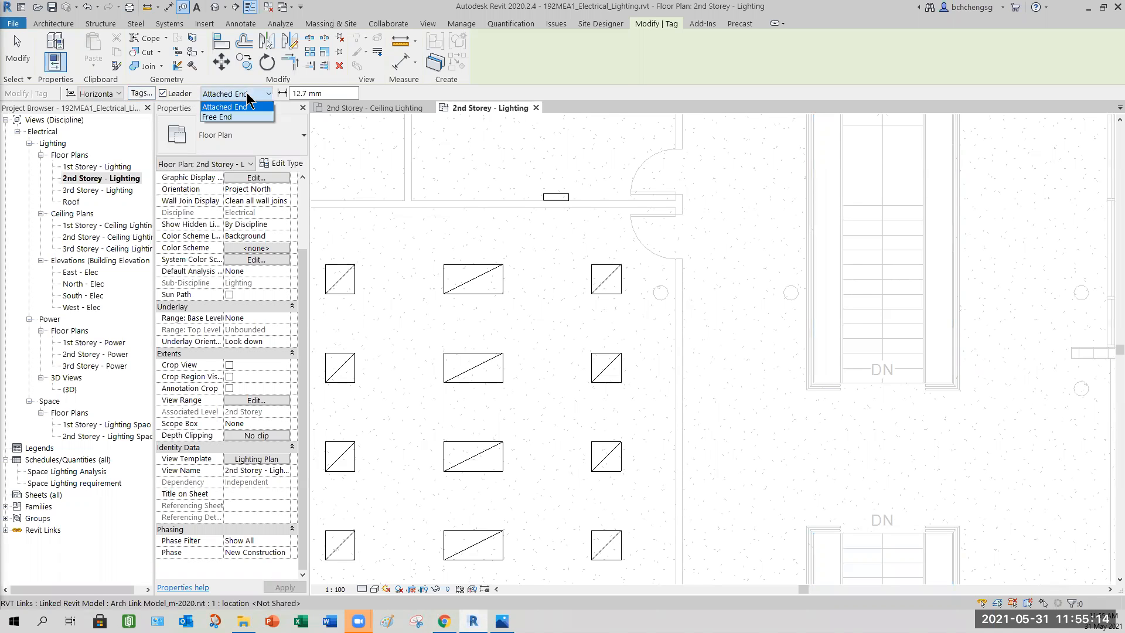
{"action": "left_click", "coordinate": [226, 118]}
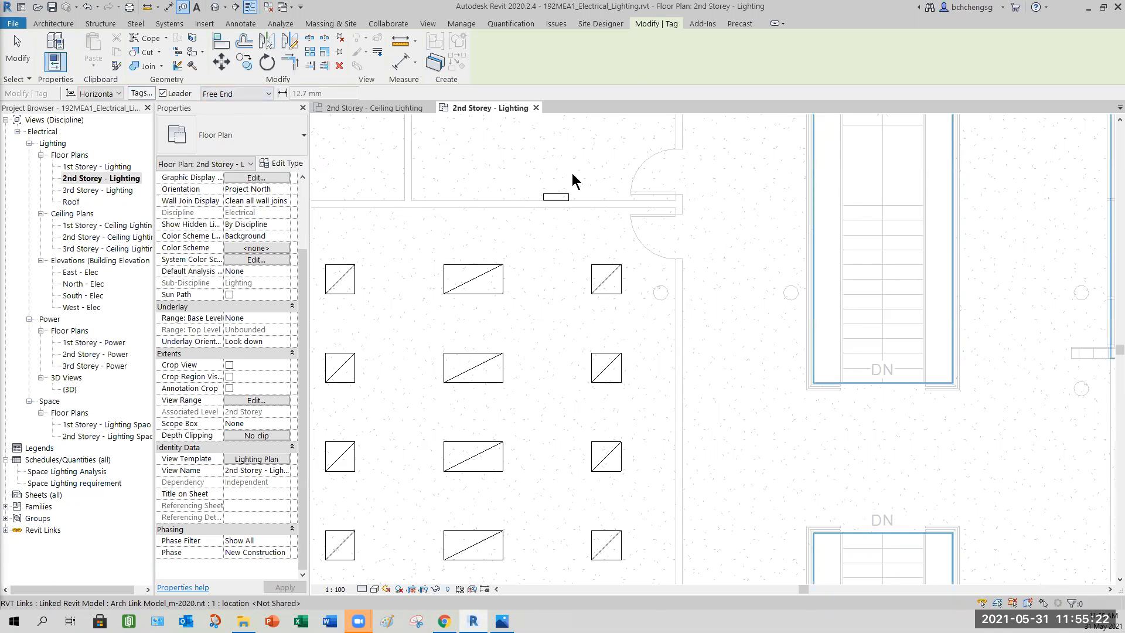
{"action": "left_click", "coordinate": [552, 195]}
{"action": "scroll", "coordinate": [612, 266], "scroll_direction": "up", "scroll_amount": 2}
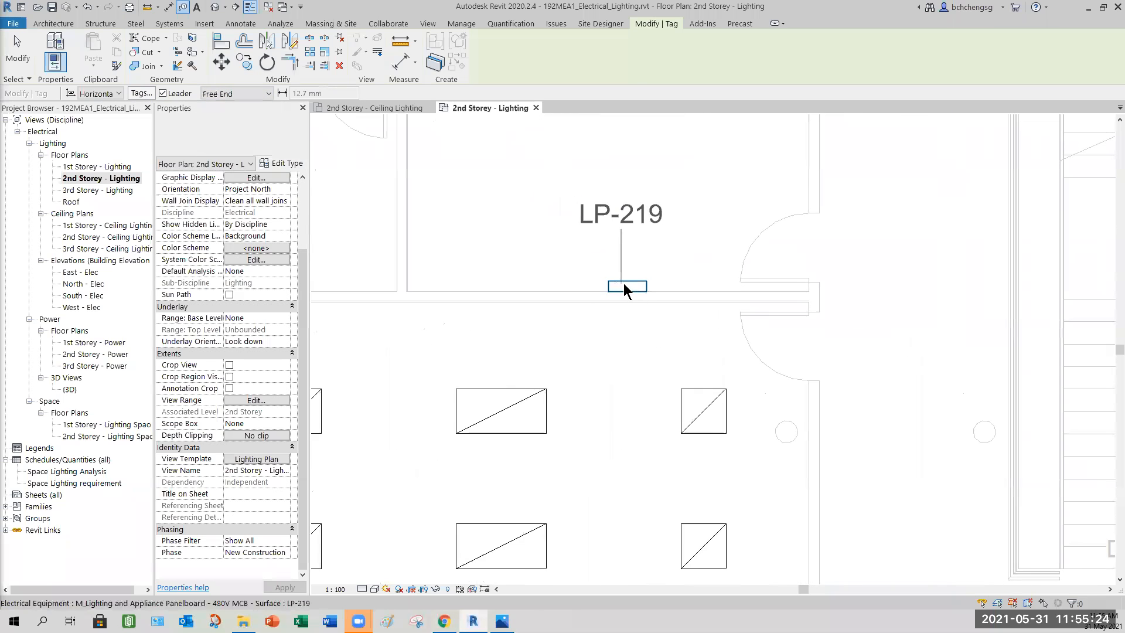
{"action": "left_click_drag", "start_coordinate": [623, 276], "coordinate": [643, 258]}
{"action": "left_click", "coordinate": [644, 253]}
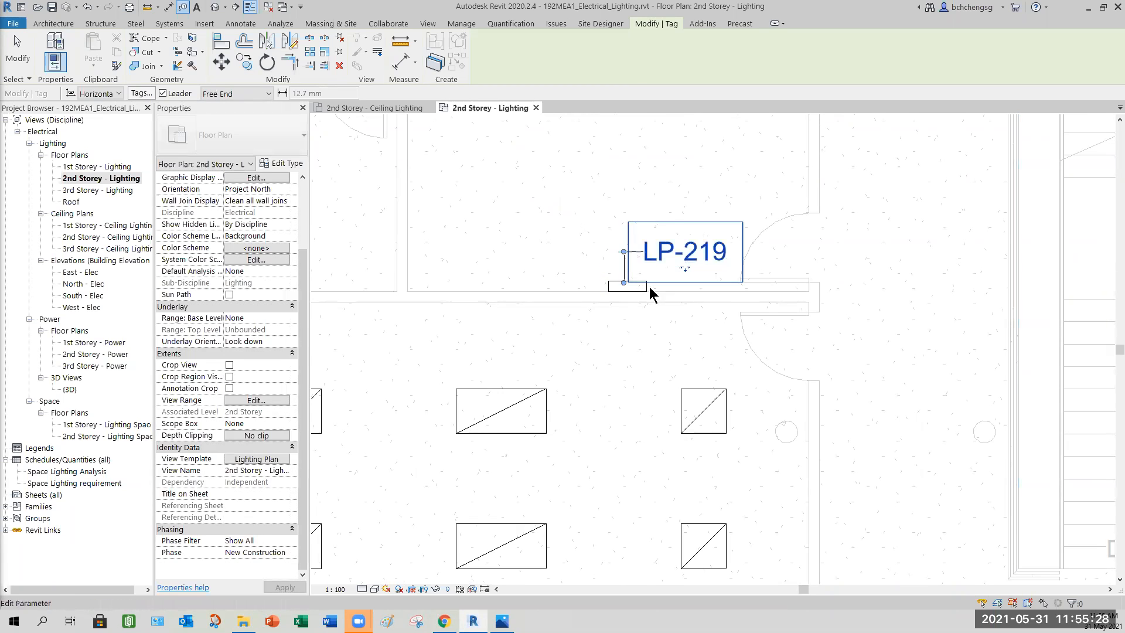
{"action": "key", "text": "Escape"}
{"action": "key", "text": "Escape"}
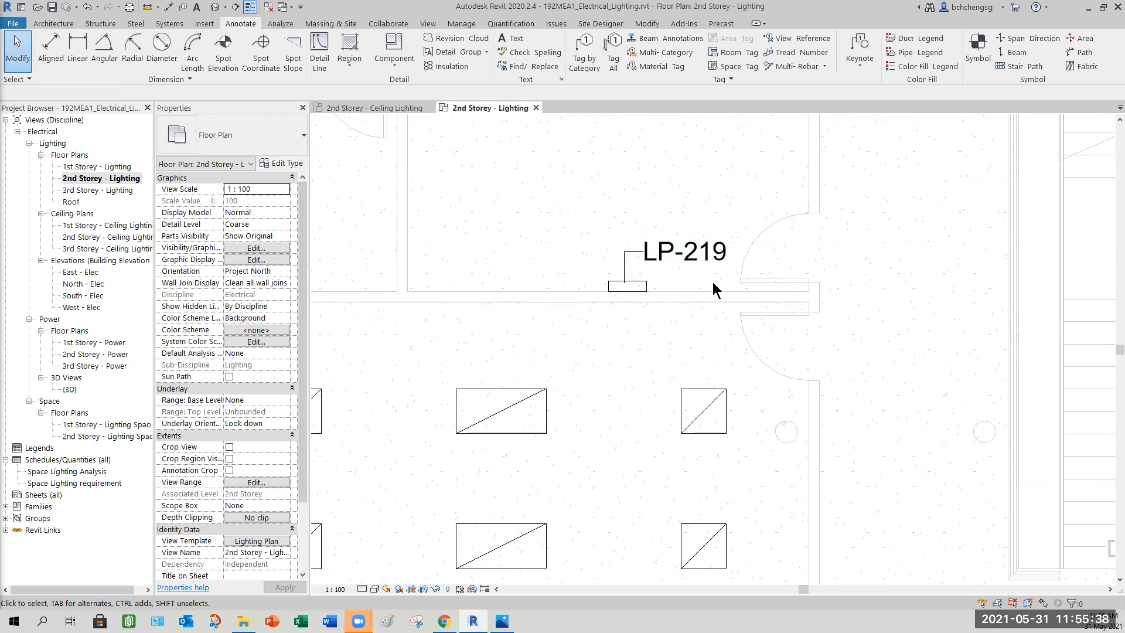
Set the leader arrowhead of the LP-219 tag's type to Arrow Filled 15 Degree.
{"action": "left_click", "coordinate": [671, 259]}
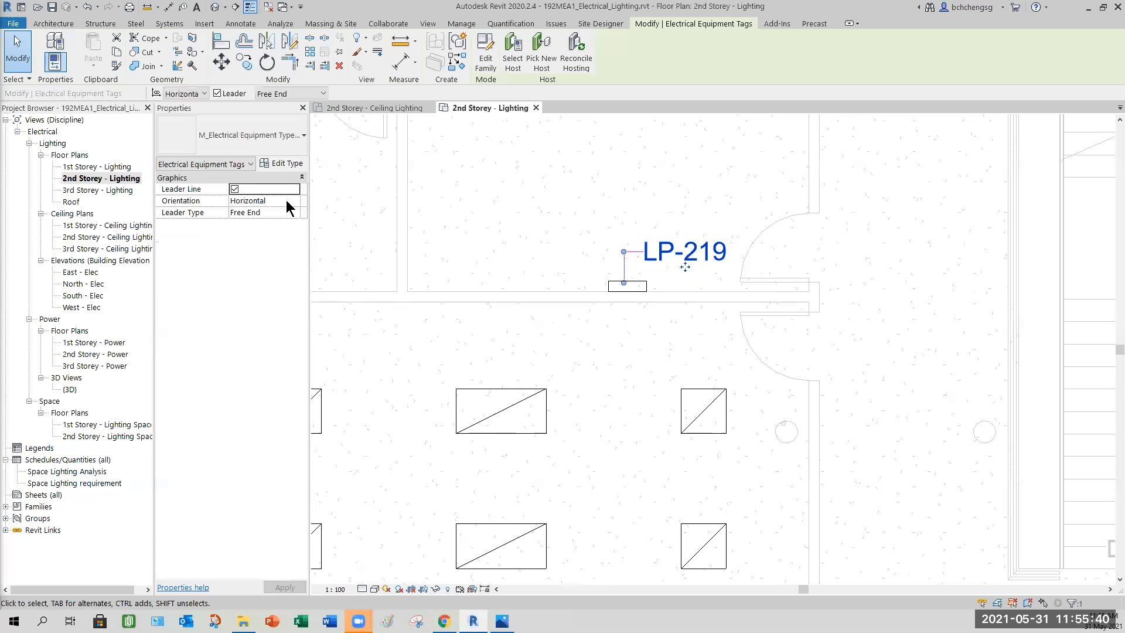
{"action": "left_click", "coordinate": [284, 164]}
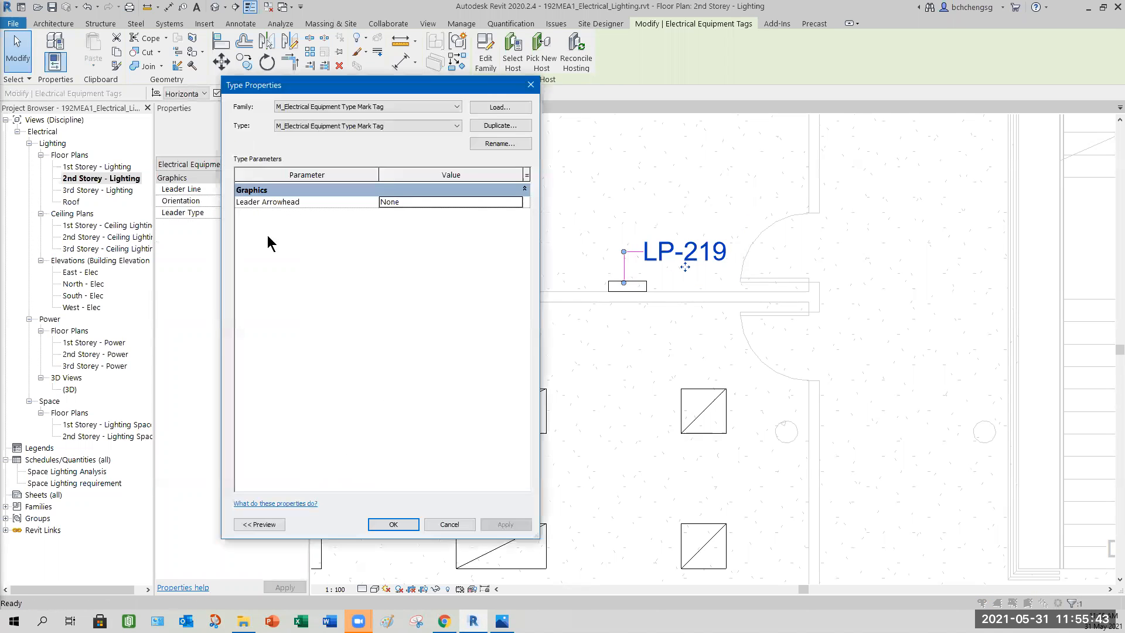
{"action": "left_click", "coordinate": [402, 202]}
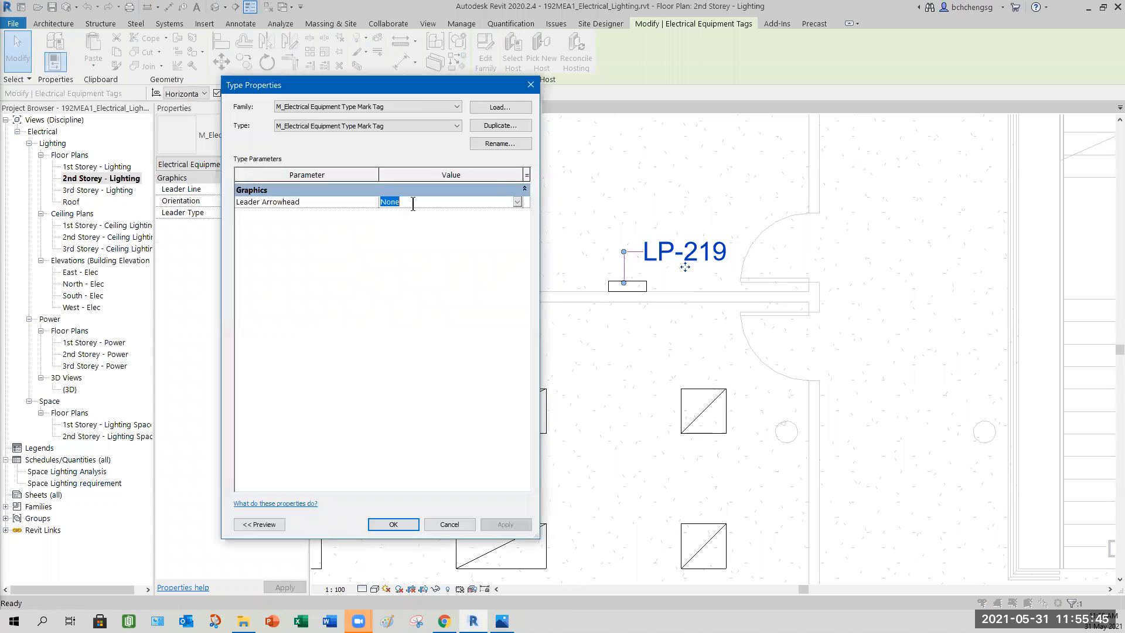
{"action": "left_click", "coordinate": [520, 201]}
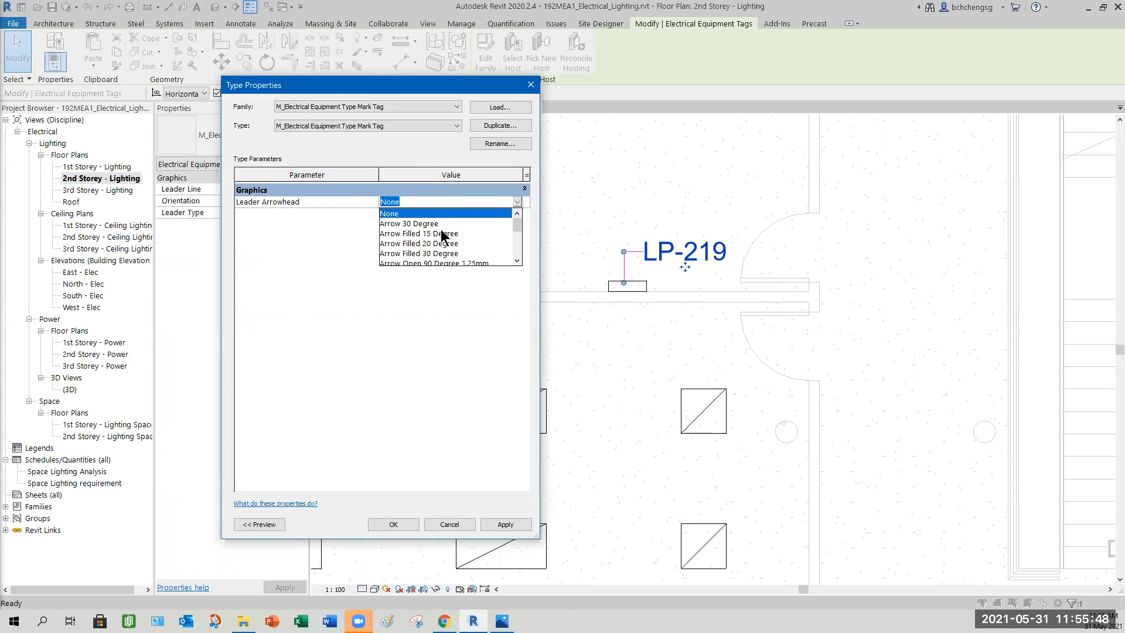
{"action": "left_click", "coordinate": [517, 261]}
{"action": "left_click", "coordinate": [517, 261]}
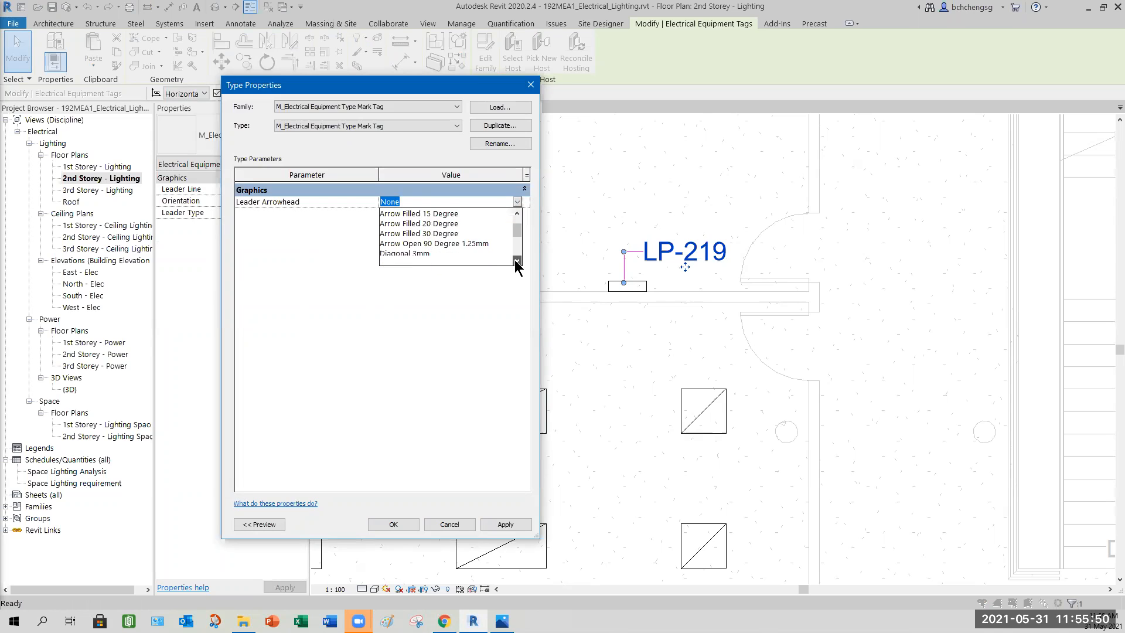
{"action": "left_click", "coordinate": [436, 213]}
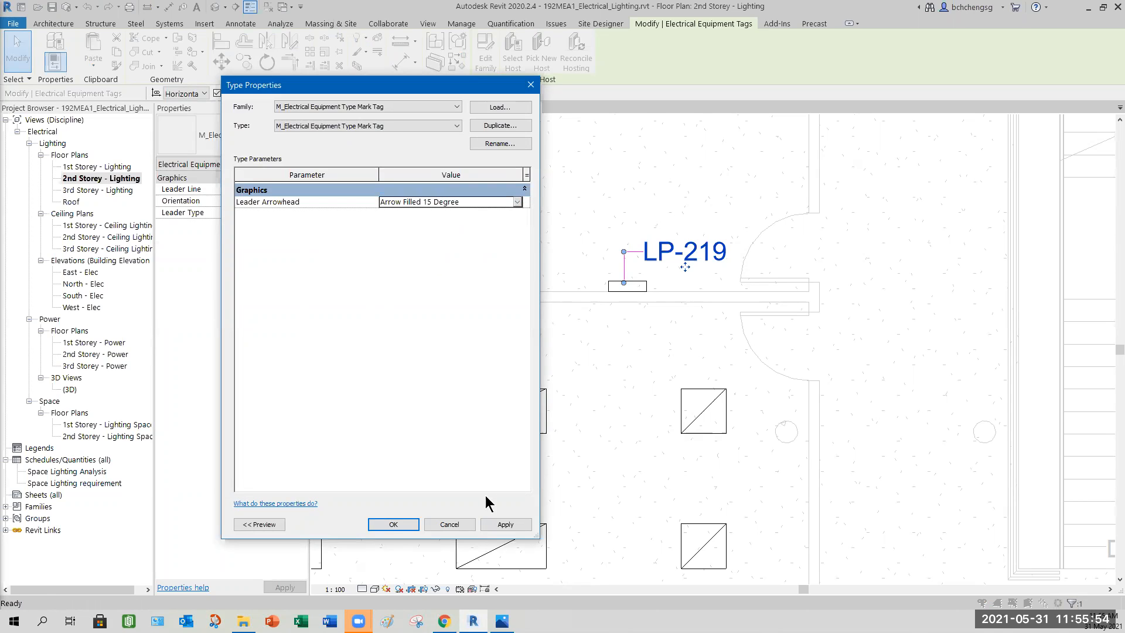
{"action": "left_click", "coordinate": [499, 525]}
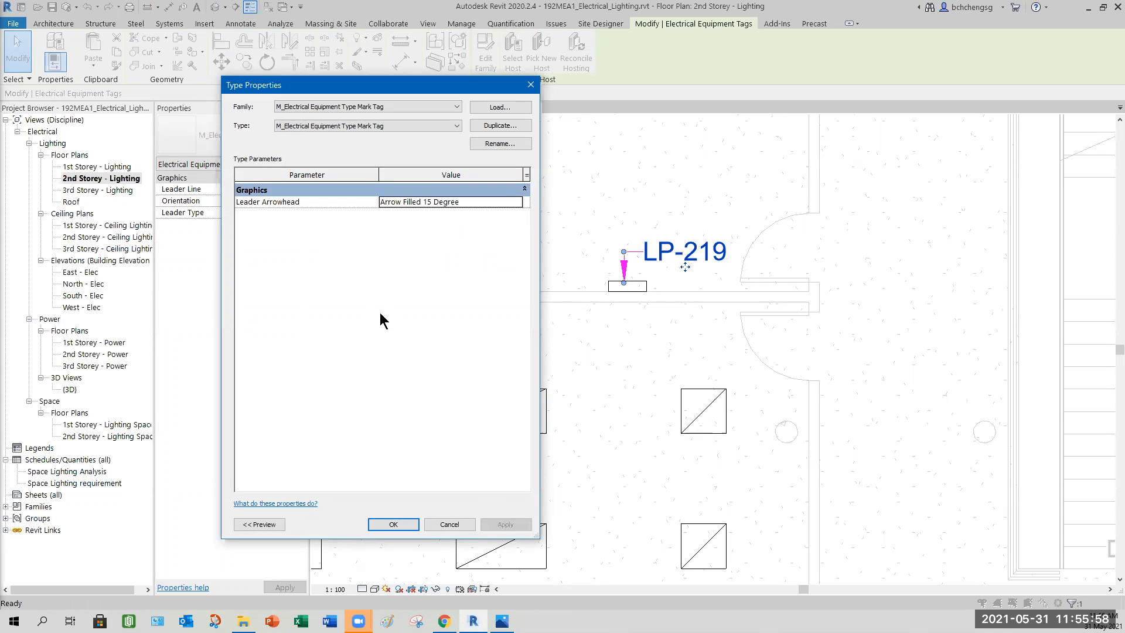
Return the tag type's leader arrowhead to None, accept the type properties and deselect the tag.
{"action": "left_click", "coordinate": [516, 202]}
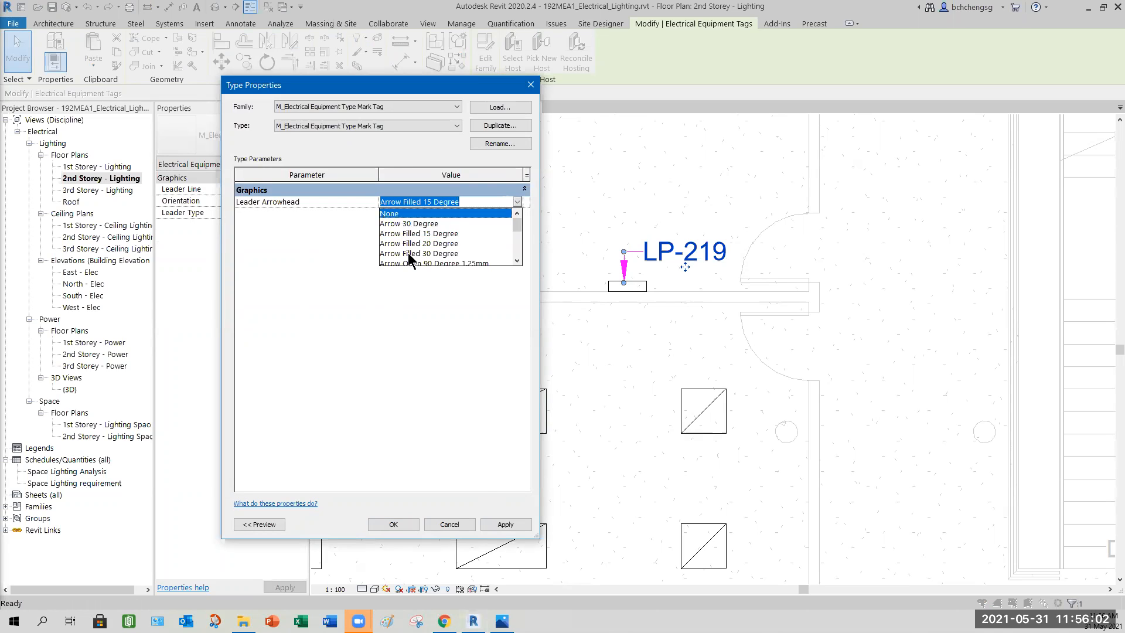
{"action": "left_click", "coordinate": [390, 213]}
{"action": "left_click", "coordinate": [496, 523]}
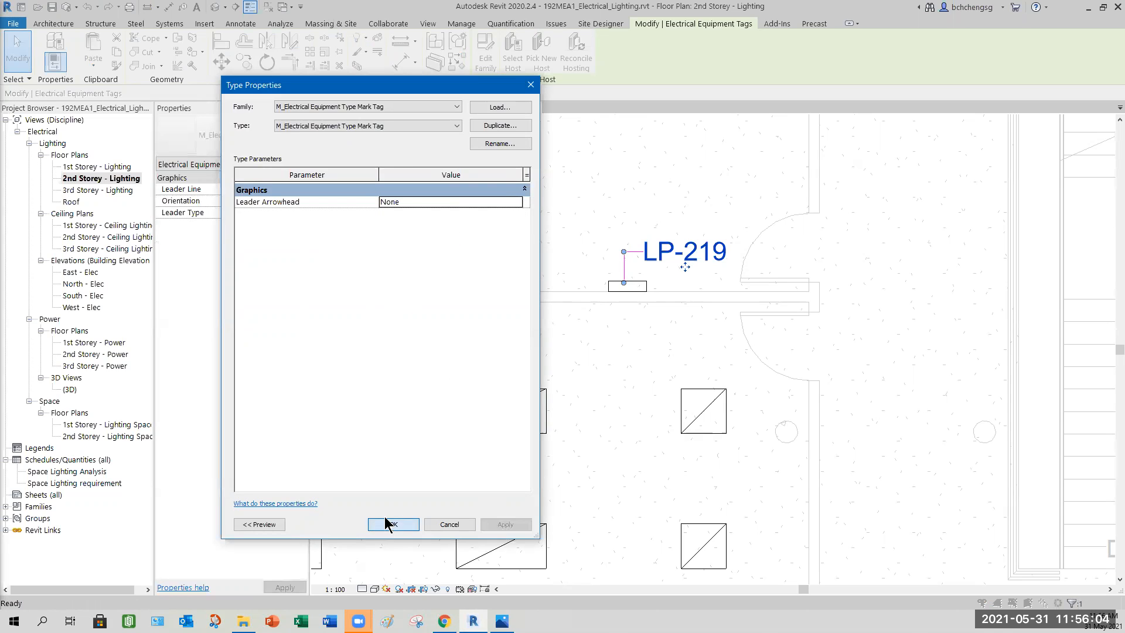
{"action": "left_click", "coordinate": [391, 523]}
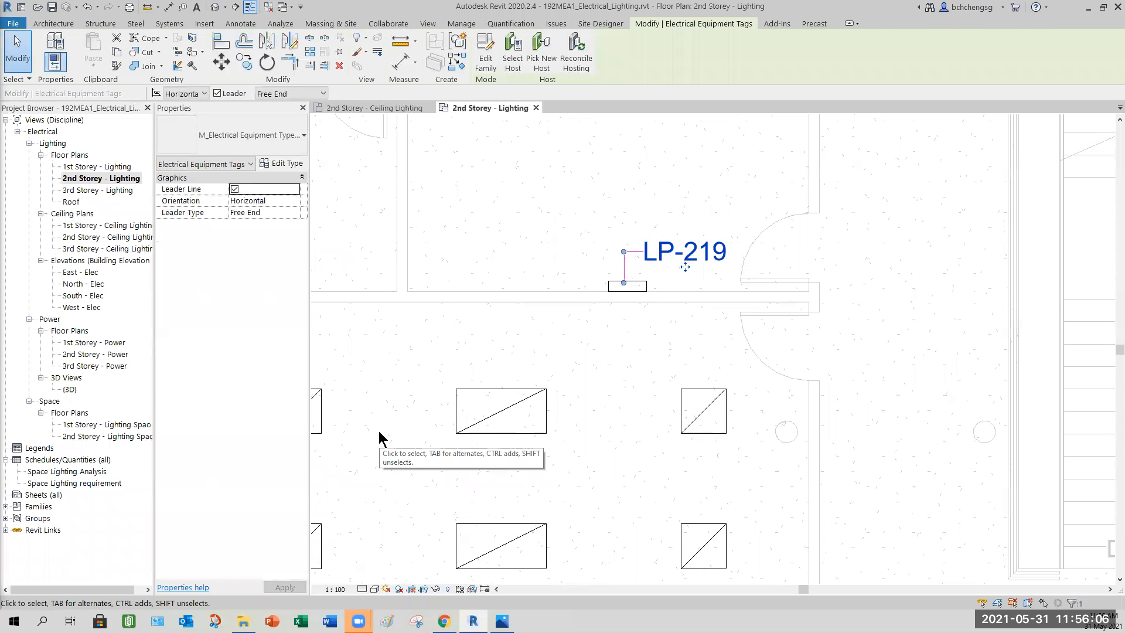
{"action": "left_click", "coordinate": [381, 439]}
Start placing a lighting device and choose the Single Pole type of M_Lighting Switches.
{"action": "scroll", "coordinate": [632, 332], "scroll_direction": "down", "scroll_amount": 2}
{"action": "scroll", "coordinate": [623, 339], "scroll_direction": "down", "scroll_amount": 1}
{"action": "middle_click_drag", "start_coordinate": [615, 347], "coordinate": [522, 248]}
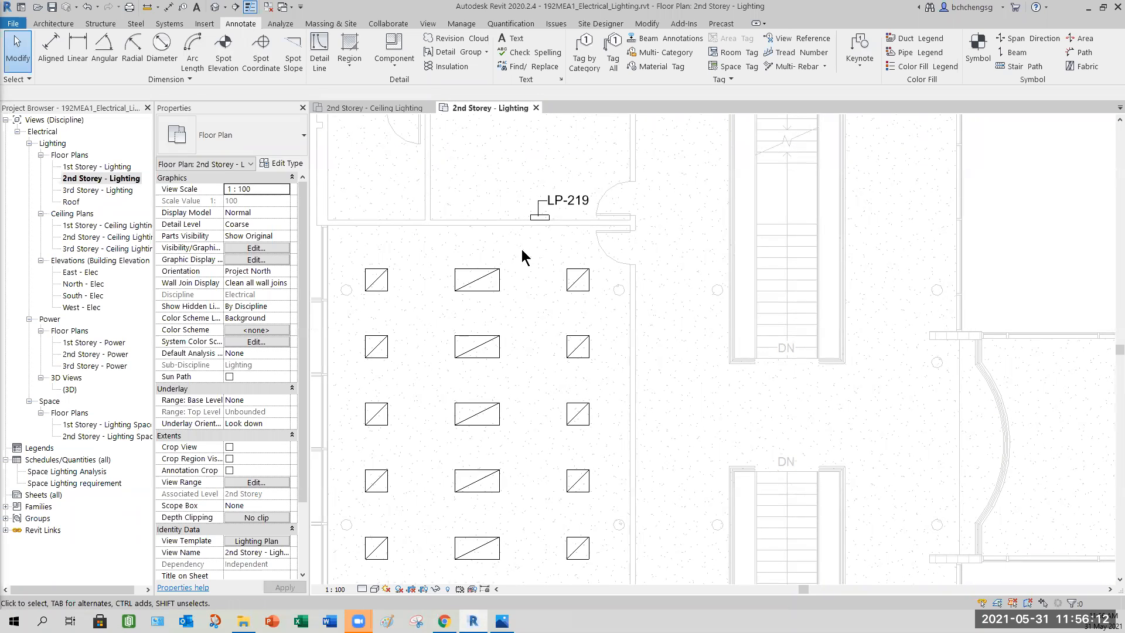
{"action": "scroll", "coordinate": [656, 328], "scroll_direction": "down", "scroll_amount": 3}
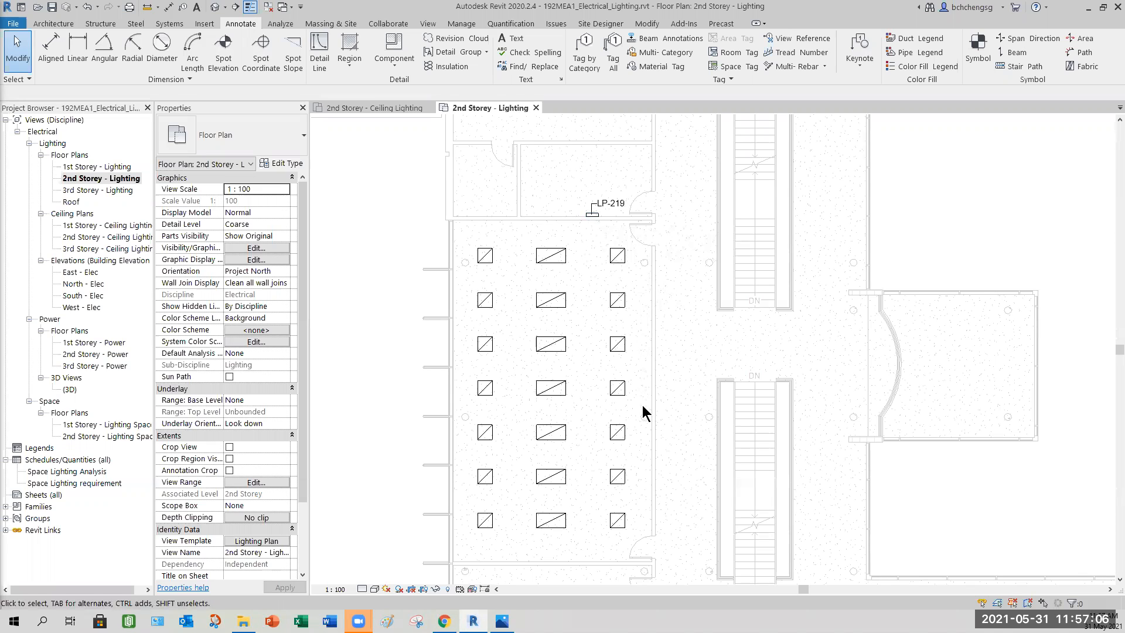
{"action": "middle_click_drag", "start_coordinate": [669, 346], "coordinate": [669, 308]}
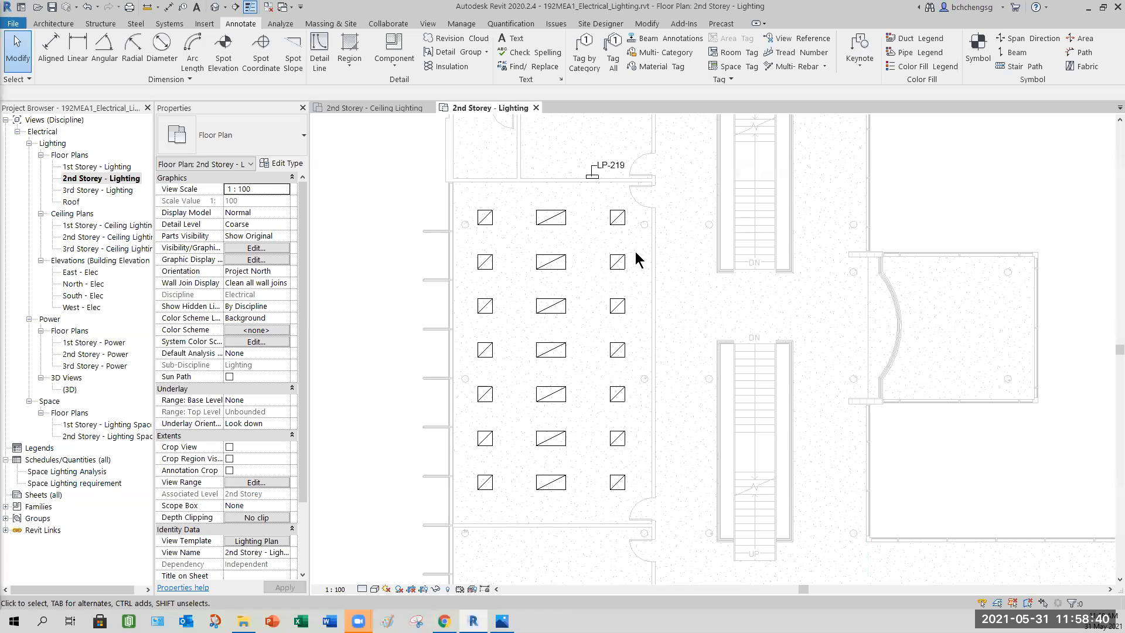
{"action": "scroll", "coordinate": [638, 262], "scroll_direction": "up", "scroll_amount": 3}
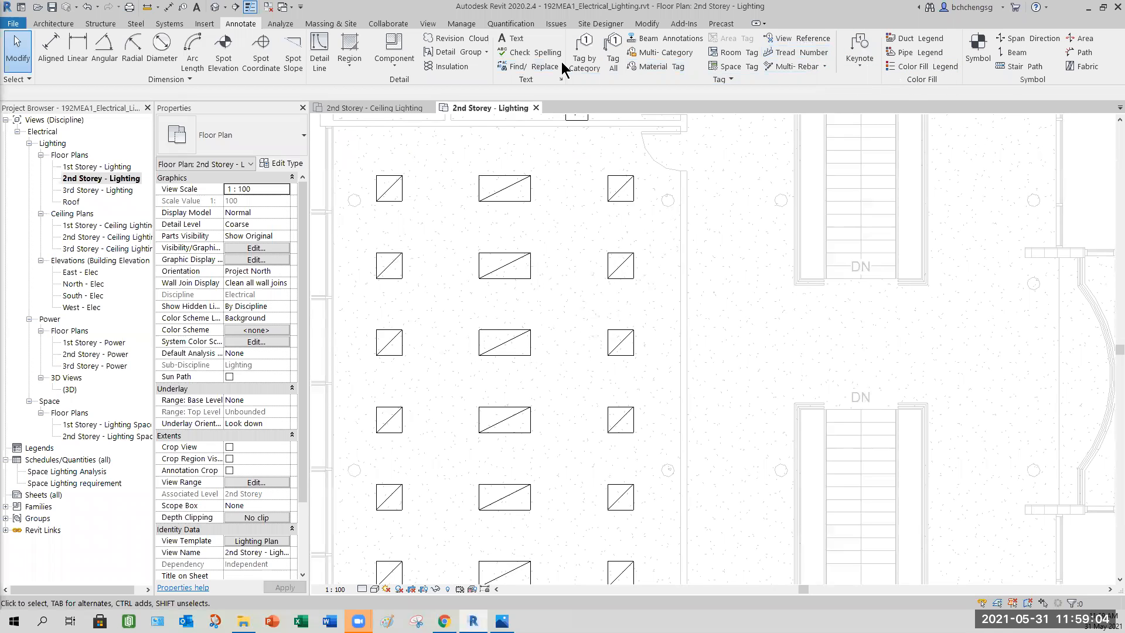
{"action": "left_click", "coordinate": [52, 24]}
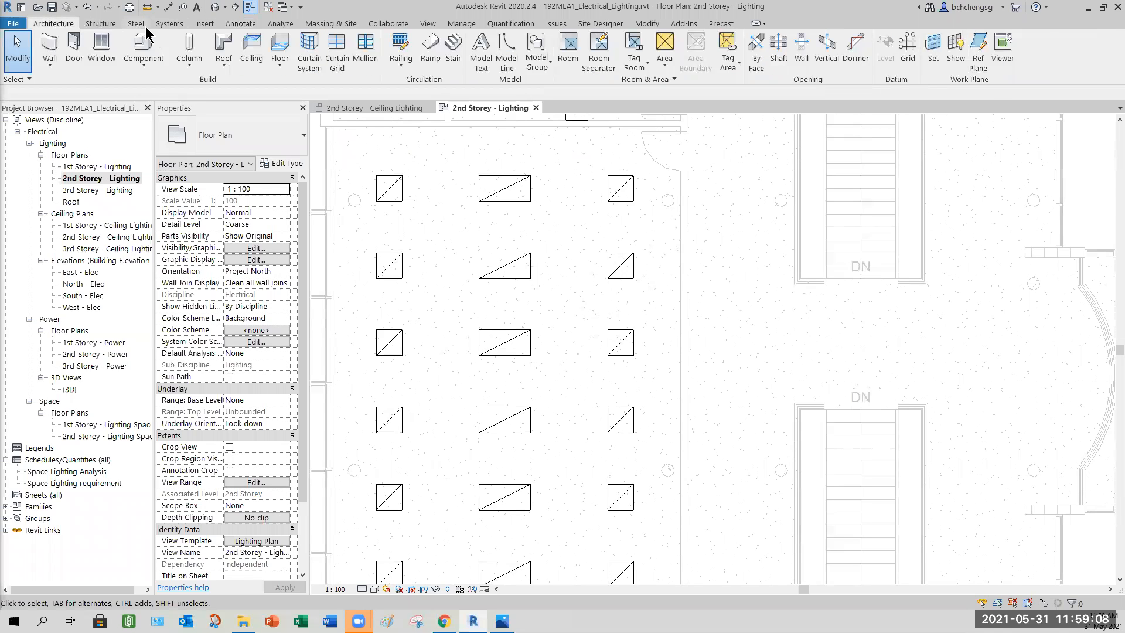
{"action": "left_click", "coordinate": [168, 25]}
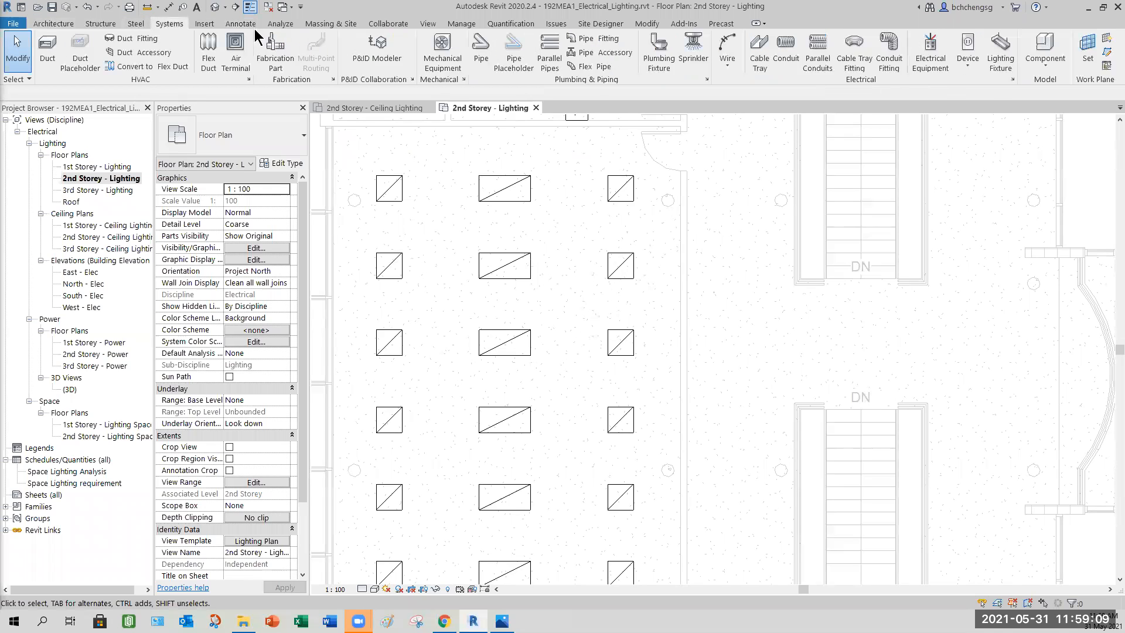
{"action": "left_click", "coordinate": [968, 68]}
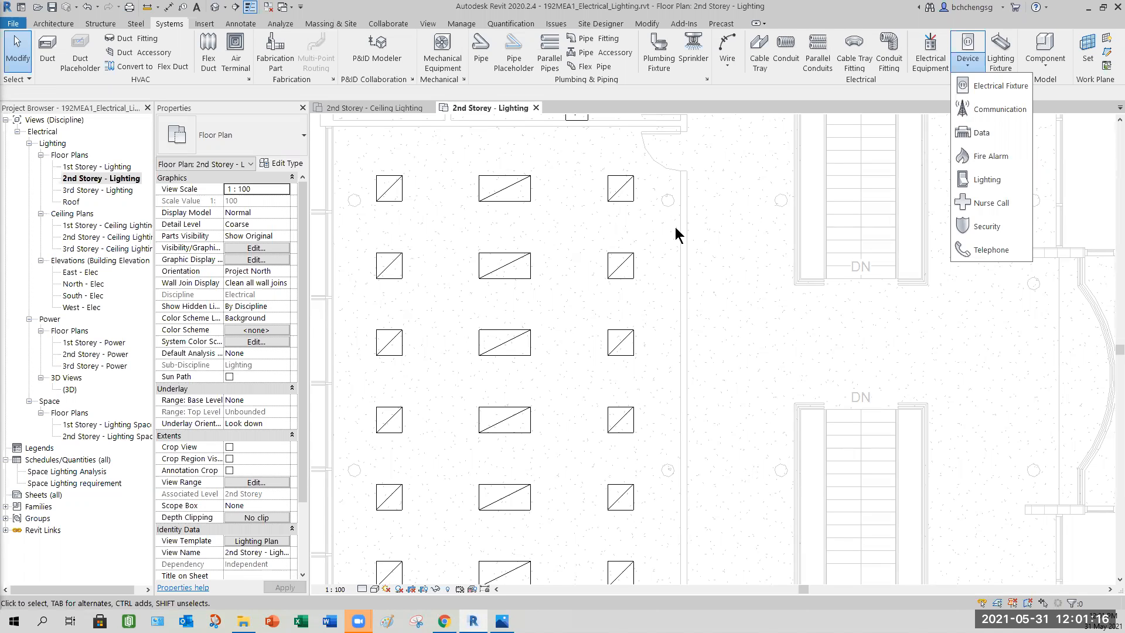
{"action": "left_click", "coordinate": [987, 182]}
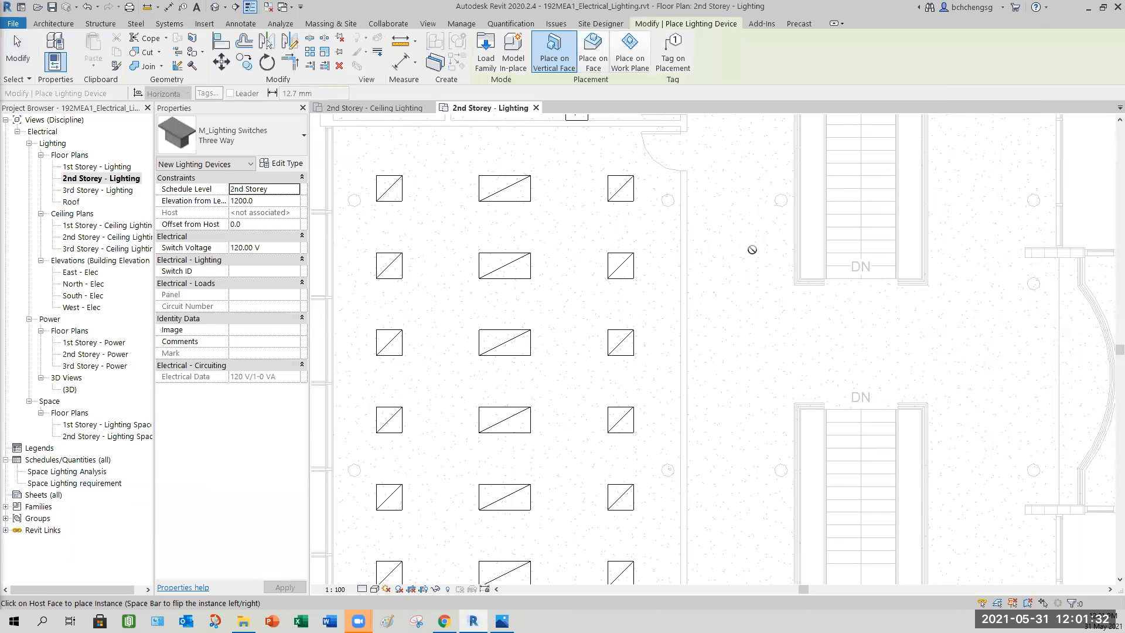
{"action": "left_click", "coordinate": [291, 147]}
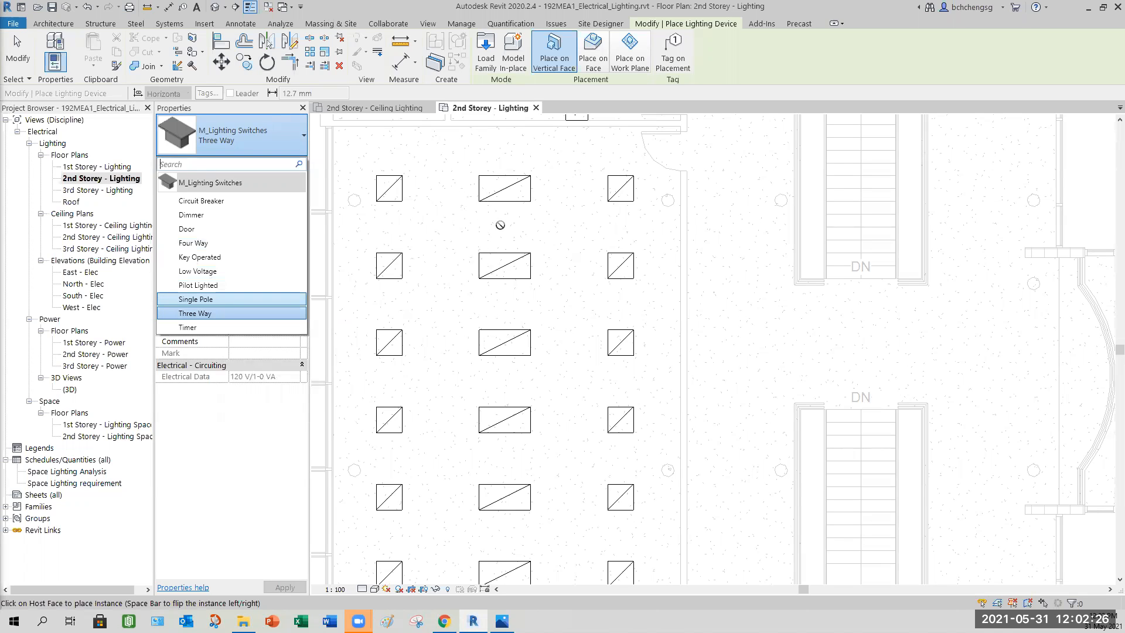
{"action": "left_click", "coordinate": [218, 299]}
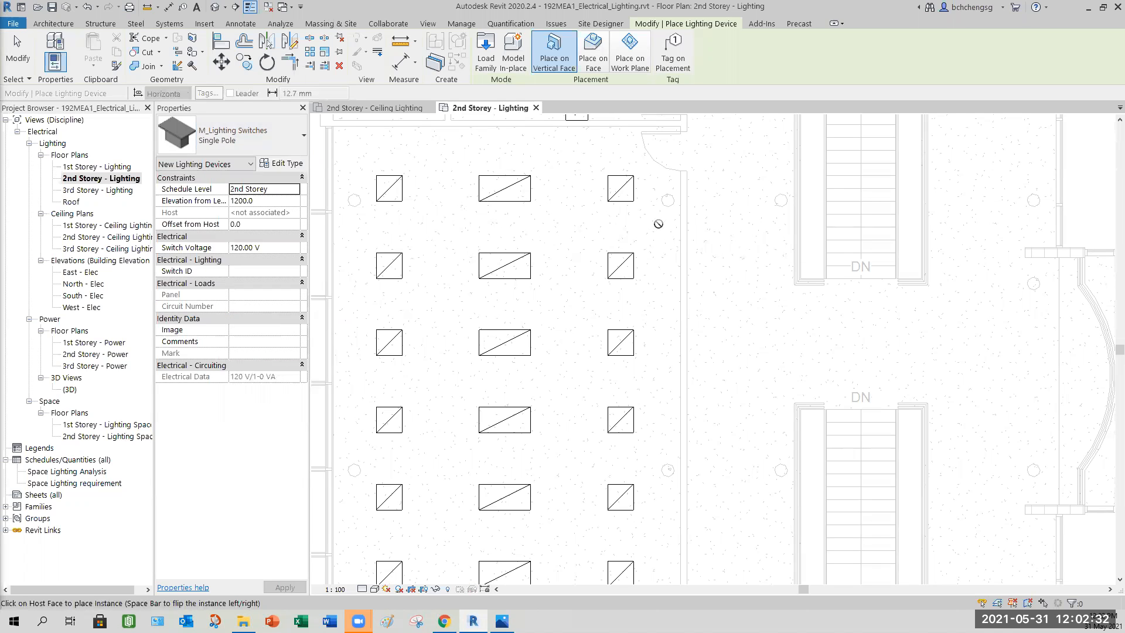
Place four single-pole switches in a row on the room side of the wall, just below the door beside the light fixtures.
{"action": "left_click", "coordinate": [676, 217]}
{"action": "left_click", "coordinate": [674, 232]}
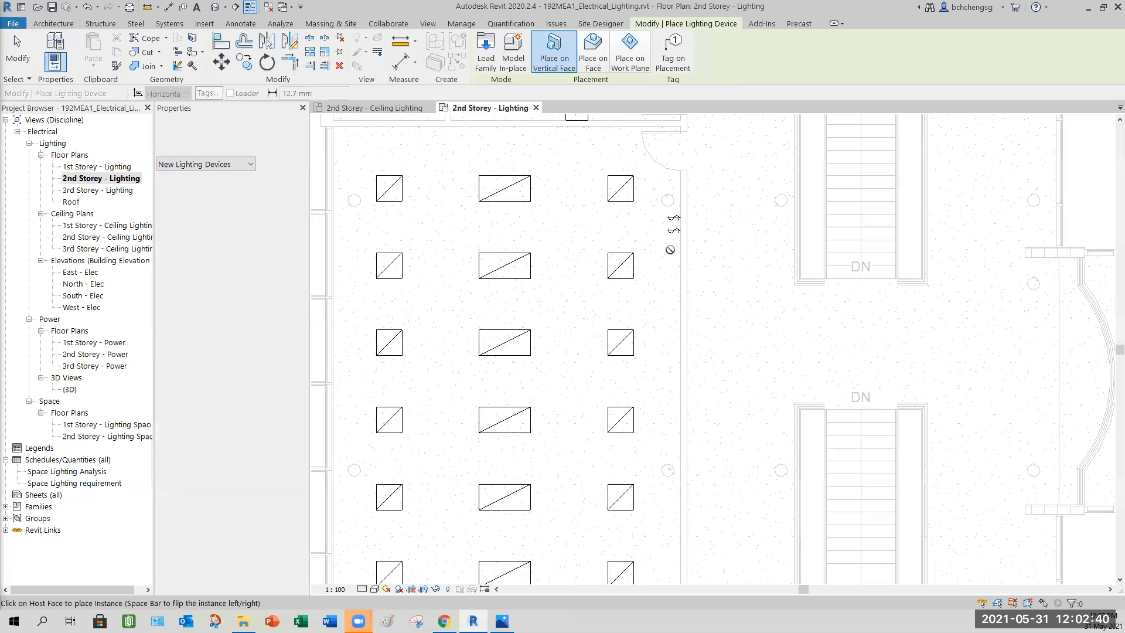
{"action": "left_click", "coordinate": [678, 245]}
{"action": "left_click", "coordinate": [677, 257]}
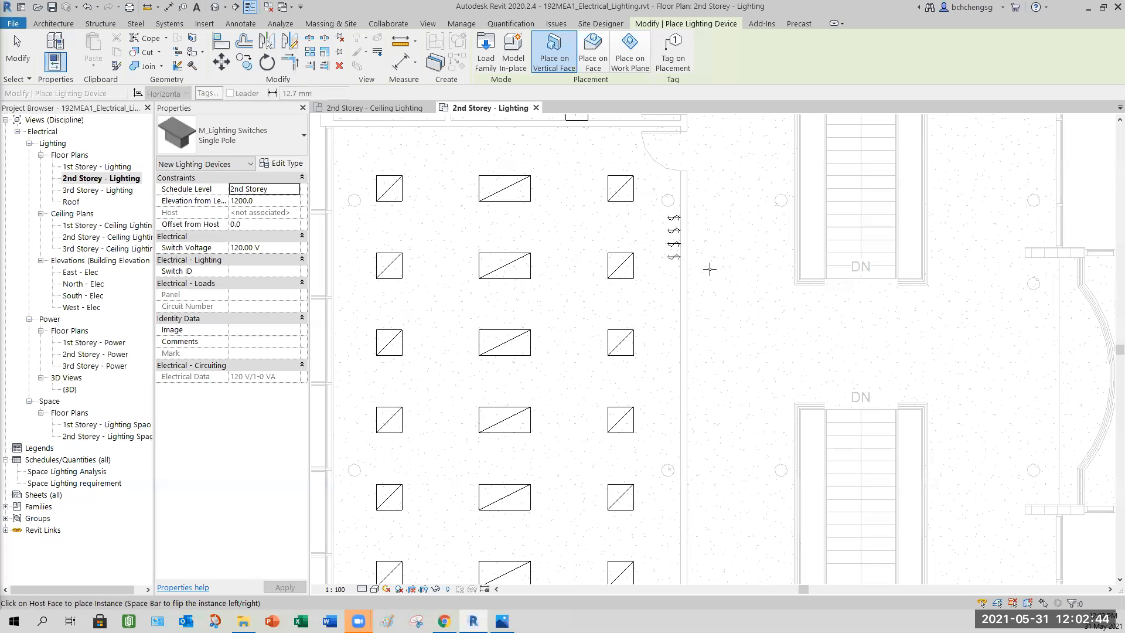
End the switch placement and set the Switch ID of the uppermost switch in the row to Admin.
{"action": "key", "text": "Escape"}
{"action": "key", "text": "Escape"}
{"action": "scroll", "coordinate": [722, 290], "scroll_direction": "down", "scroll_amount": 1}
{"action": "middle_click_drag", "start_coordinate": [720, 290], "coordinate": [703, 246]}
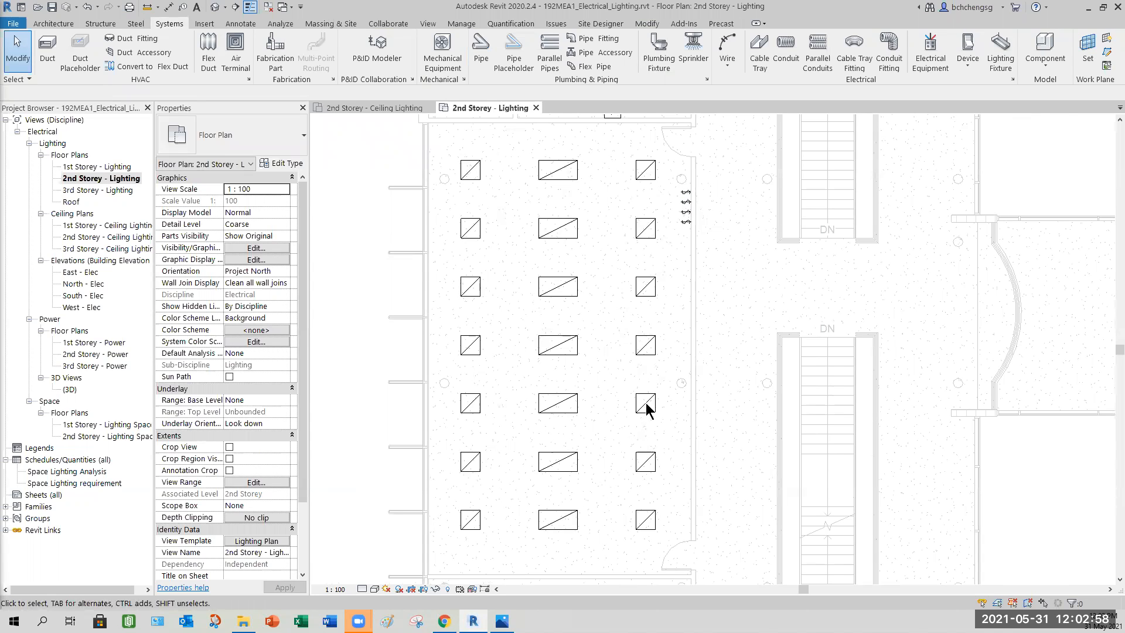
{"action": "scroll", "coordinate": [705, 186], "scroll_direction": "up", "scroll_amount": 3}
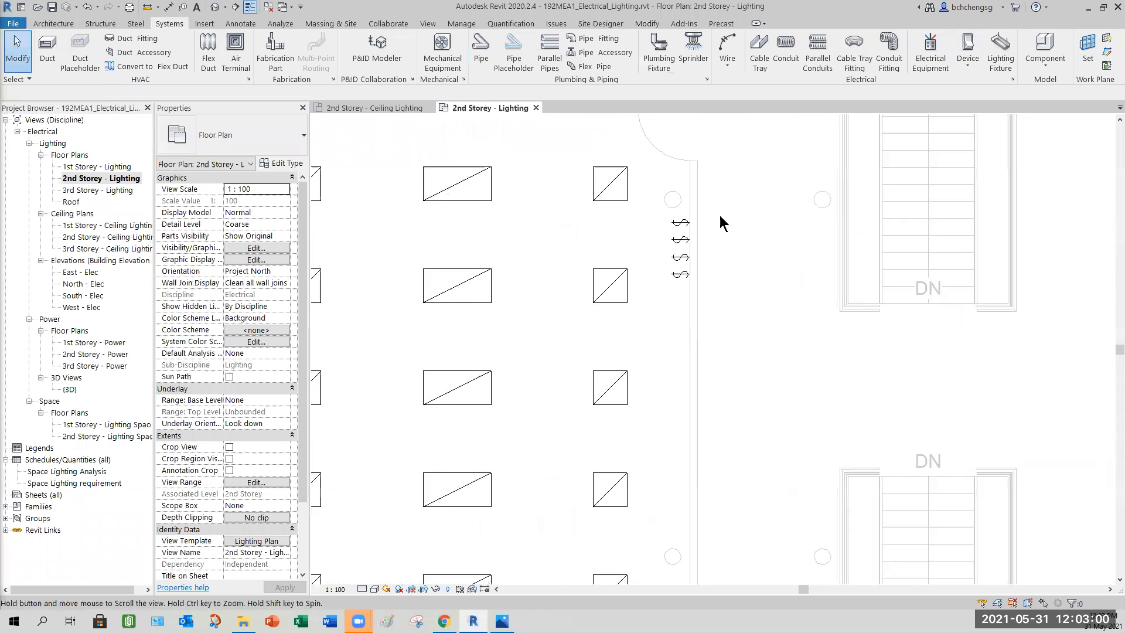
{"action": "left_click", "coordinate": [689, 233]}
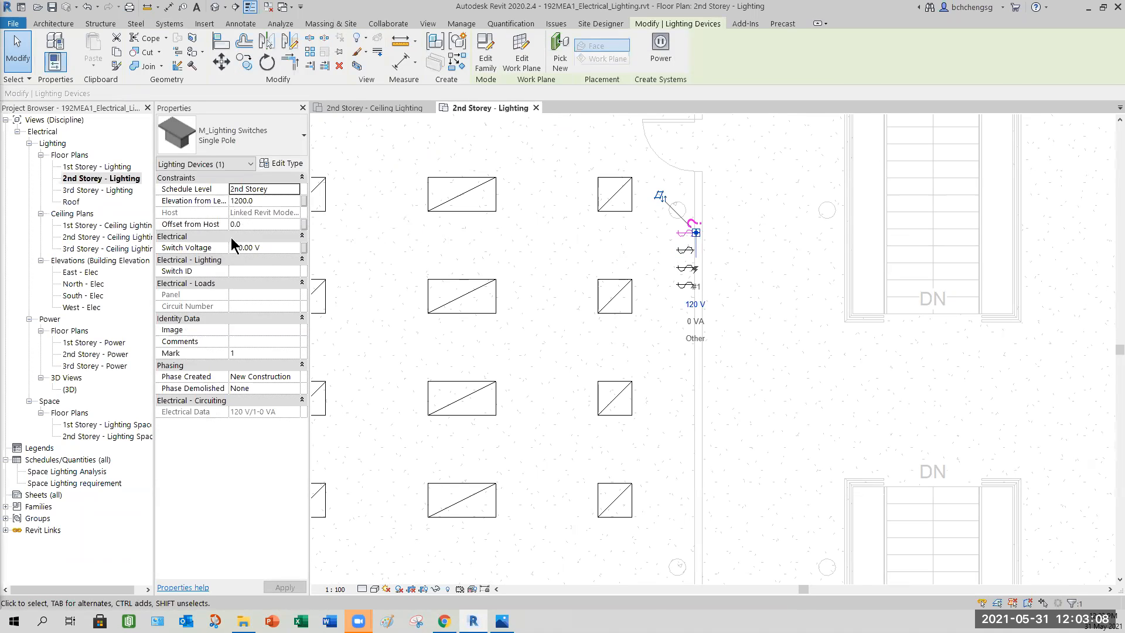
{"action": "left_click", "coordinate": [239, 270]}
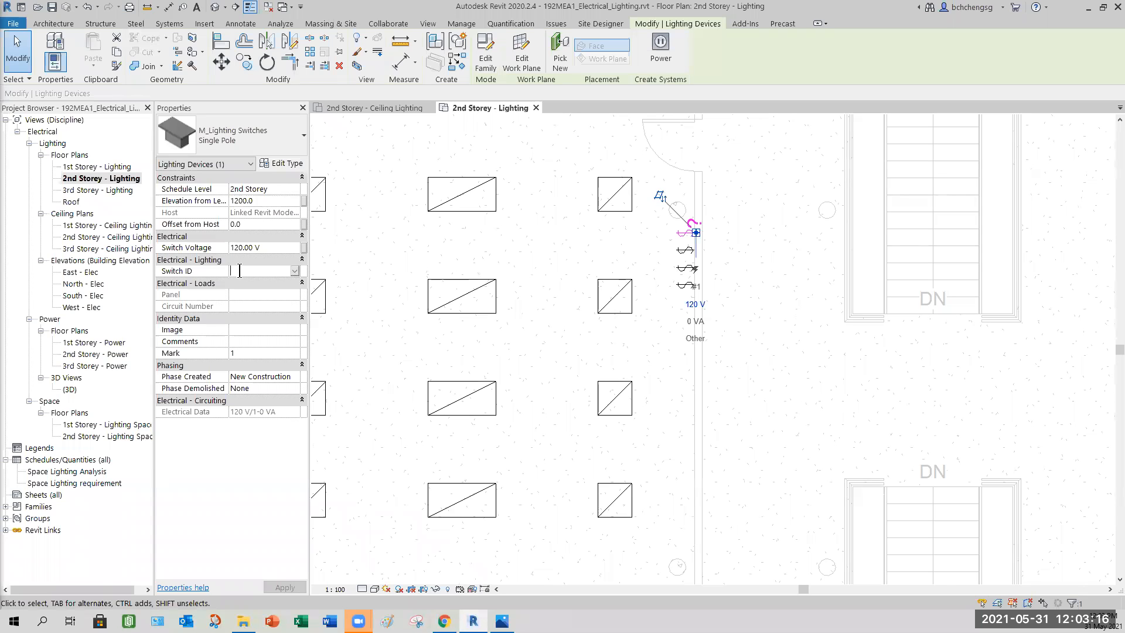
{"action": "type", "text": "A"}
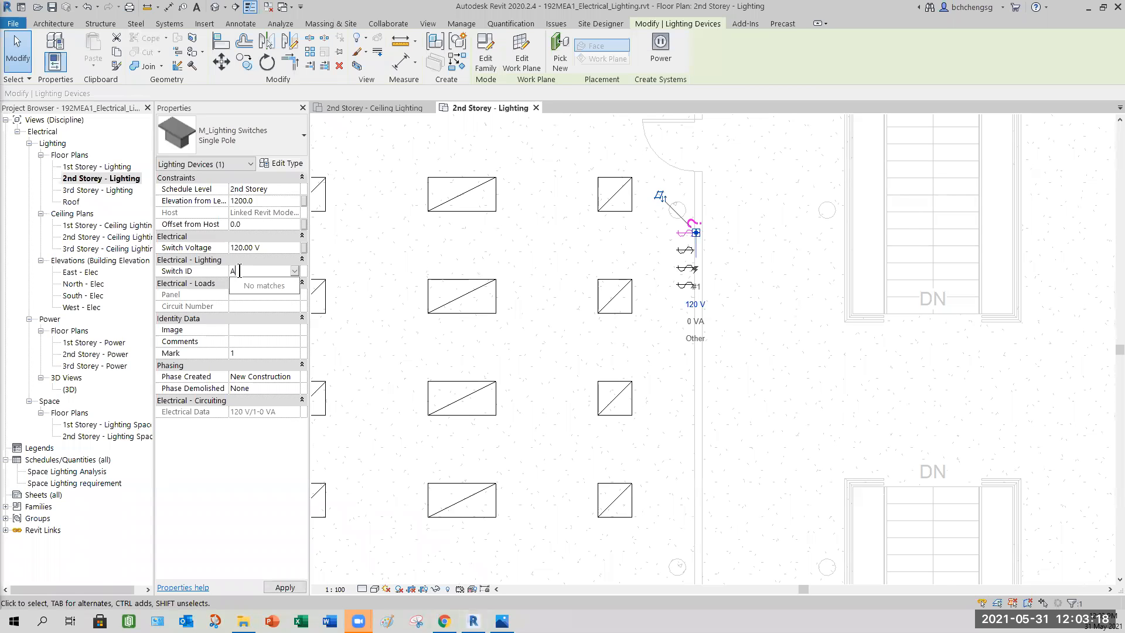
{"action": "type", "text": "-sw"}
{"action": "key", "text": "BackSpace"}
{"action": "key", "text": "BackSpace"}
{"action": "key", "text": "BackSpace"}
{"action": "type", "text": "dmin"}
{"action": "key", "text": "Return"}
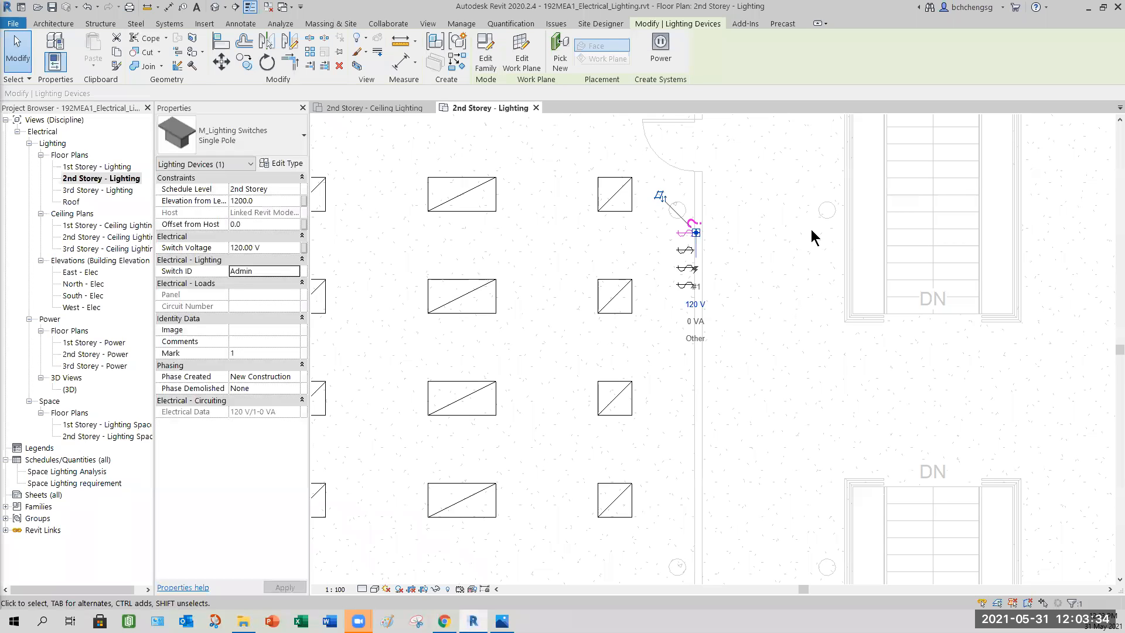
Set the Switch ID of the second switch from the door to G1 and of the third to G2.
{"action": "left_click", "coordinate": [683, 250]}
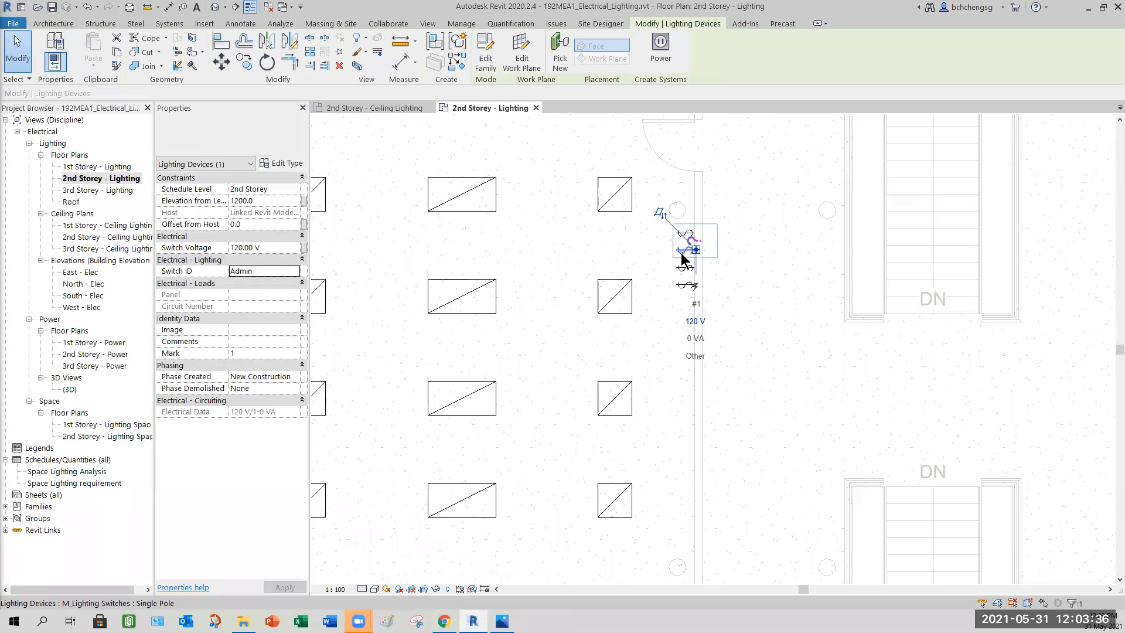
{"action": "left_click", "coordinate": [247, 271]}
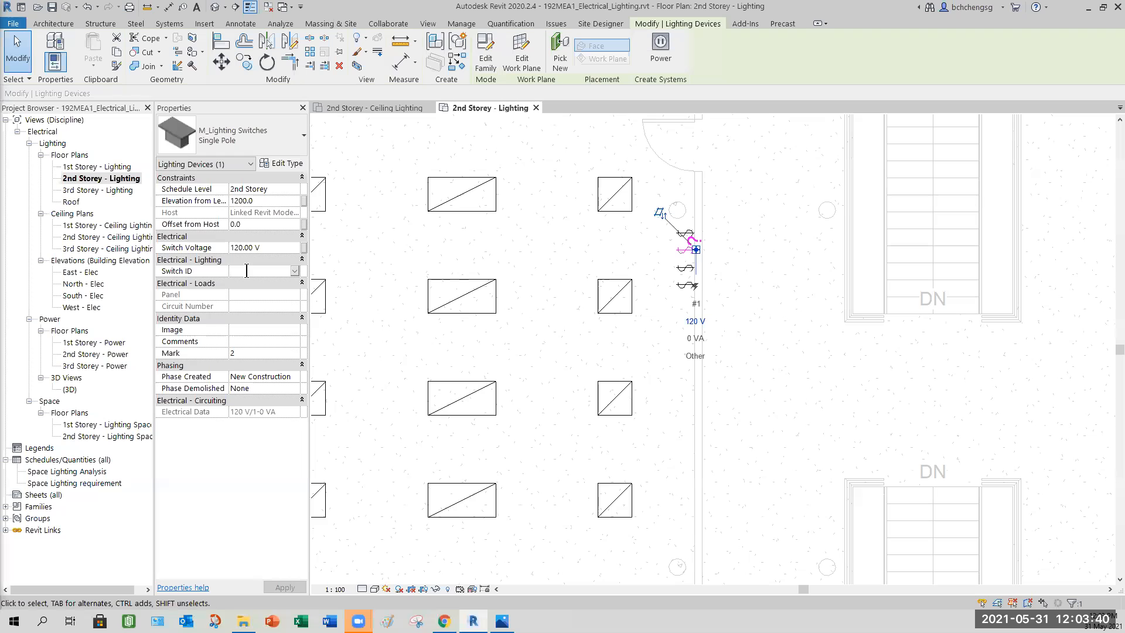
{"action": "type", "text": "G1"}
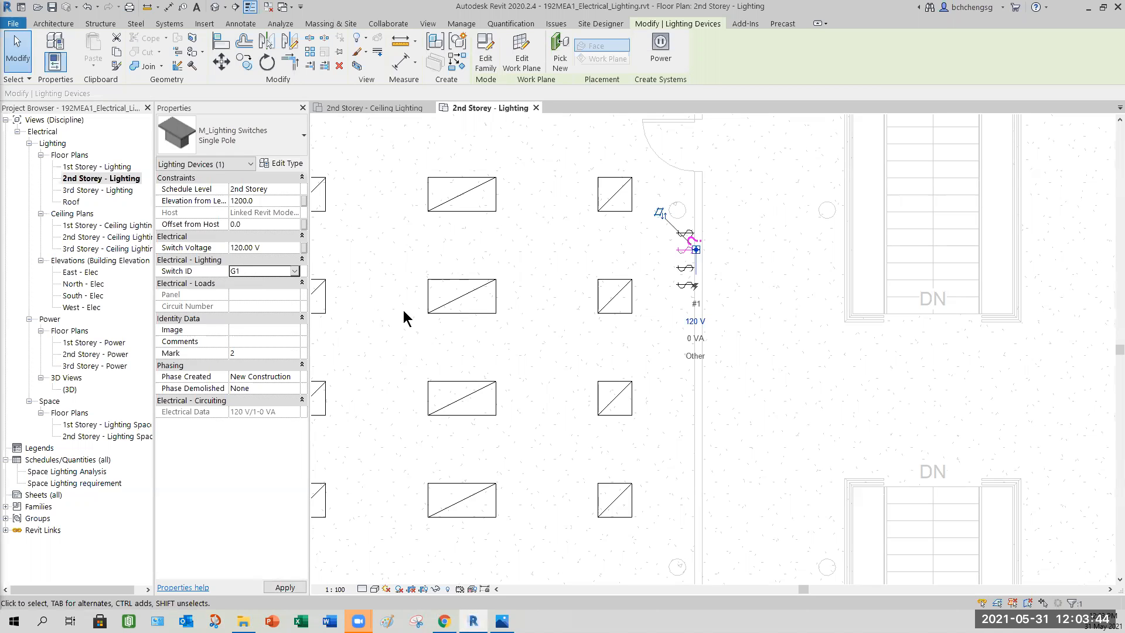
{"action": "left_click", "coordinate": [677, 269]}
{"action": "left_click", "coordinate": [251, 271]}
{"action": "type", "text": "G"}
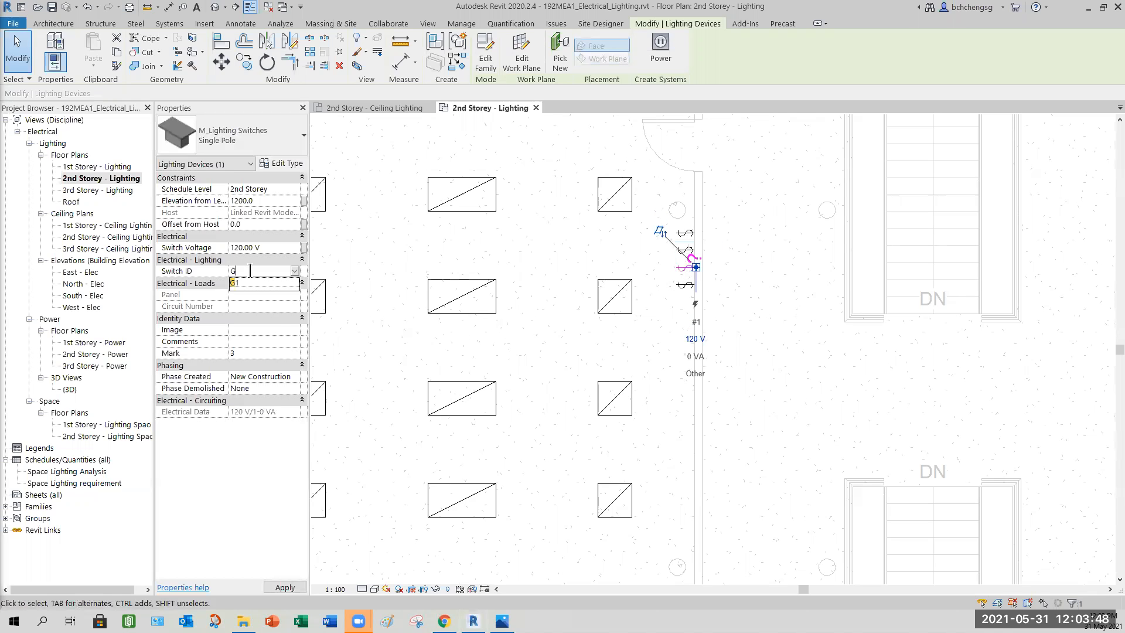
{"action": "type", "text": "2"}
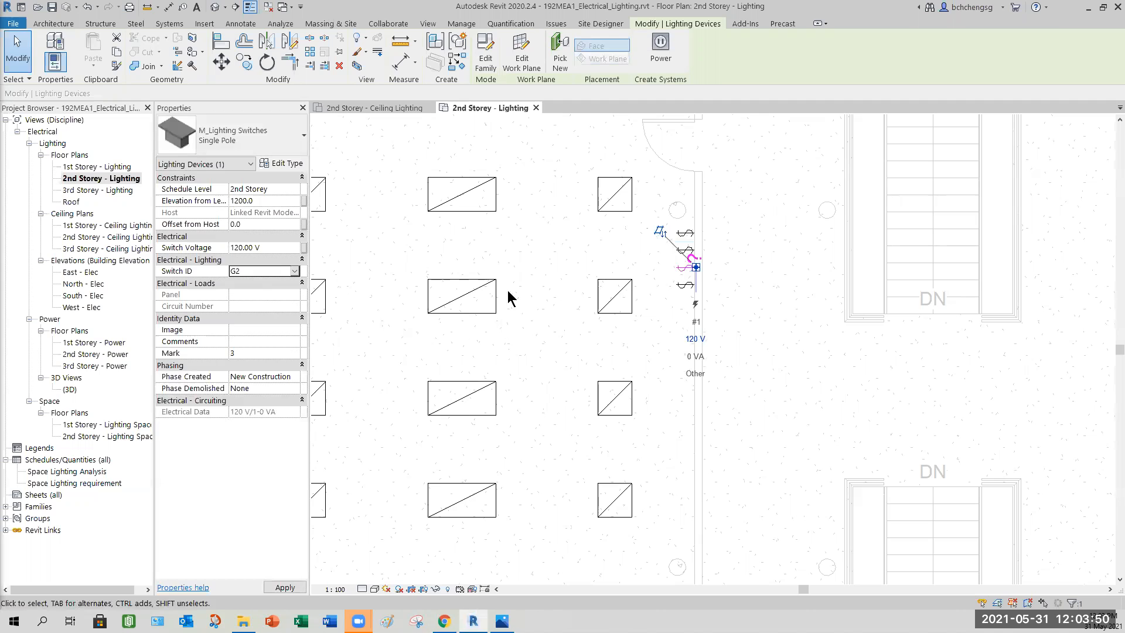
Set the Switch ID of the fourth switch, farthest from the door, to G3 and deselect it.
{"action": "left_click", "coordinate": [684, 286]}
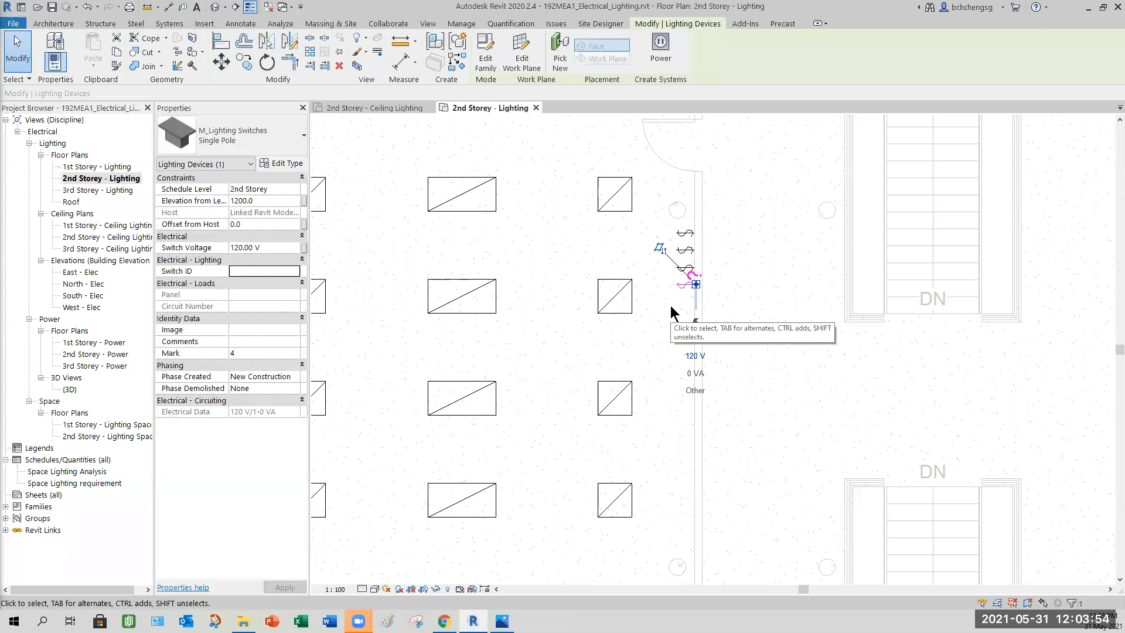
{"action": "scroll", "coordinate": [670, 305], "scroll_direction": "up", "scroll_amount": 1}
{"action": "left_click", "coordinate": [244, 271]}
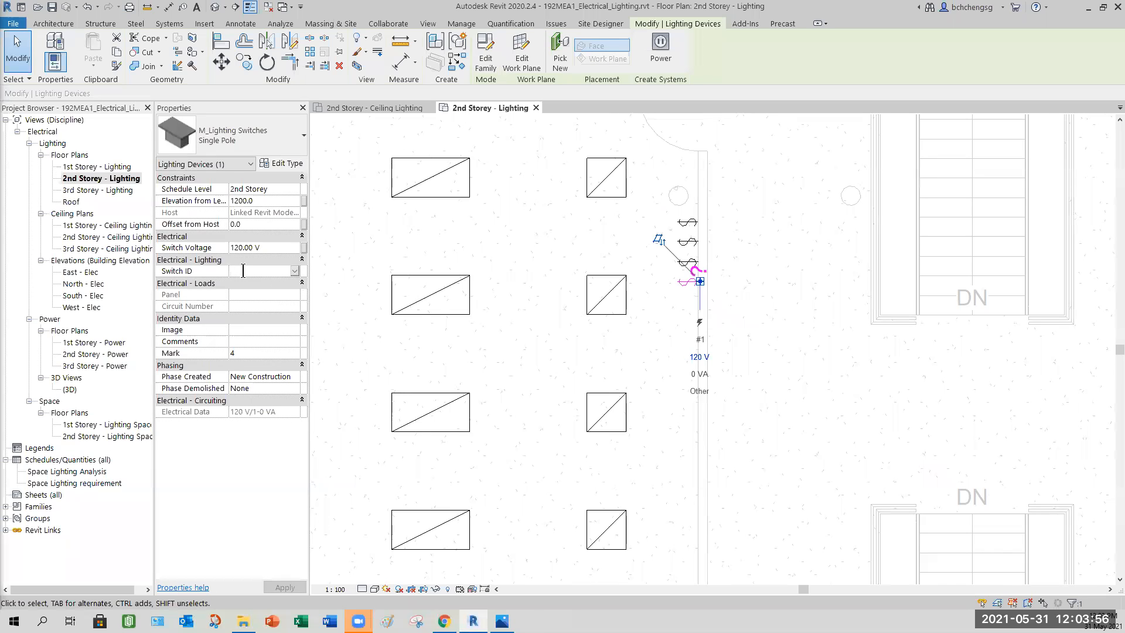
{"action": "type", "text": "G3"}
{"action": "key", "text": "Return"}
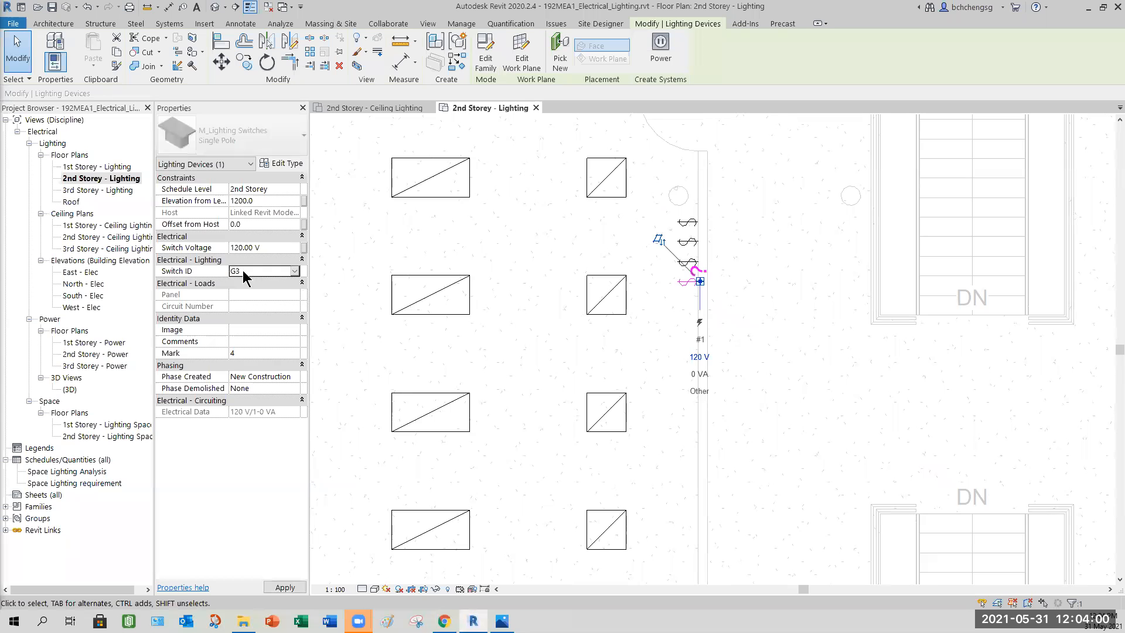
{"action": "left_click", "coordinate": [742, 320]}
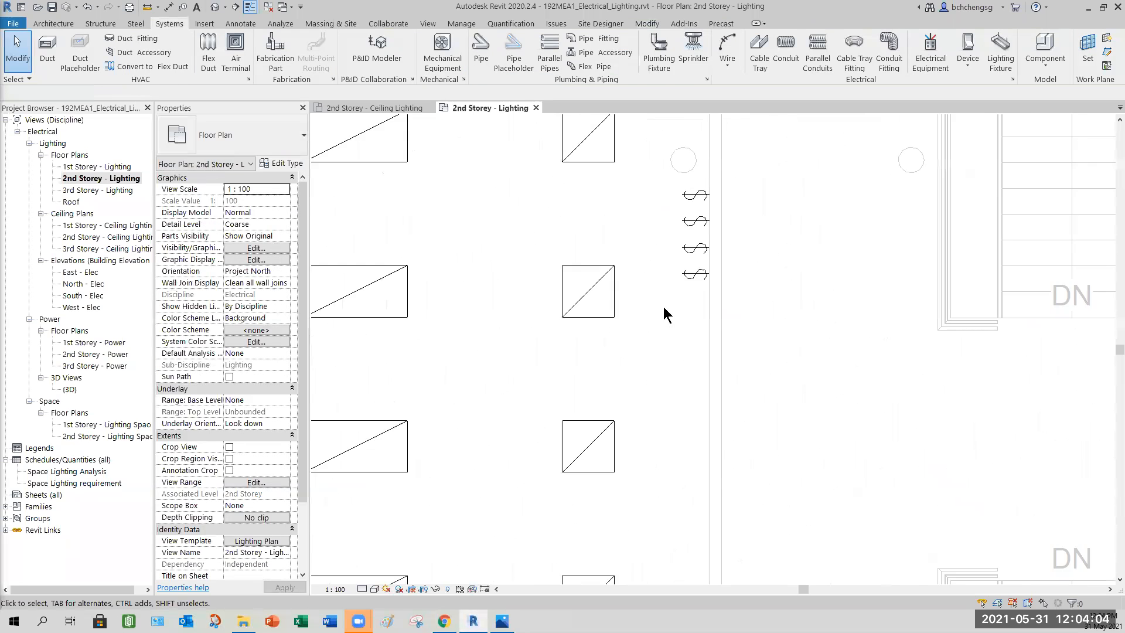
Examine the electrical data and available system options of the middle and outer light fixtures in the row nearest LP-219.
{"action": "scroll", "coordinate": [664, 305], "scroll_direction": "down", "scroll_amount": 3}
{"action": "middle_click_drag", "start_coordinate": [665, 309], "coordinate": [695, 257]}
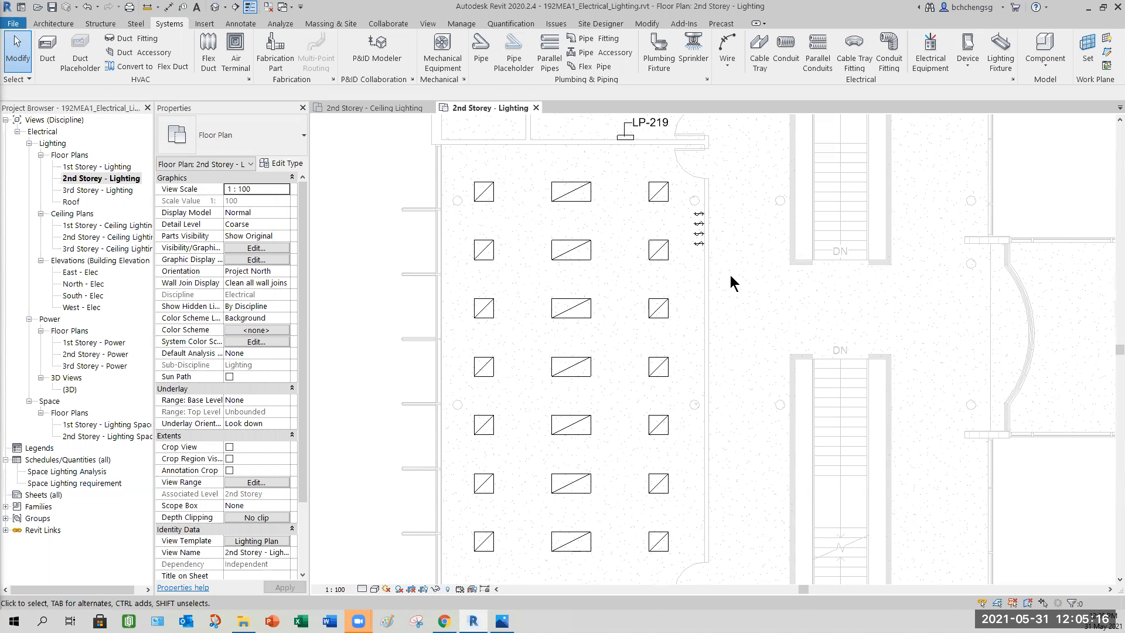
{"action": "scroll", "coordinate": [730, 276], "scroll_direction": "down", "scroll_amount": 2}
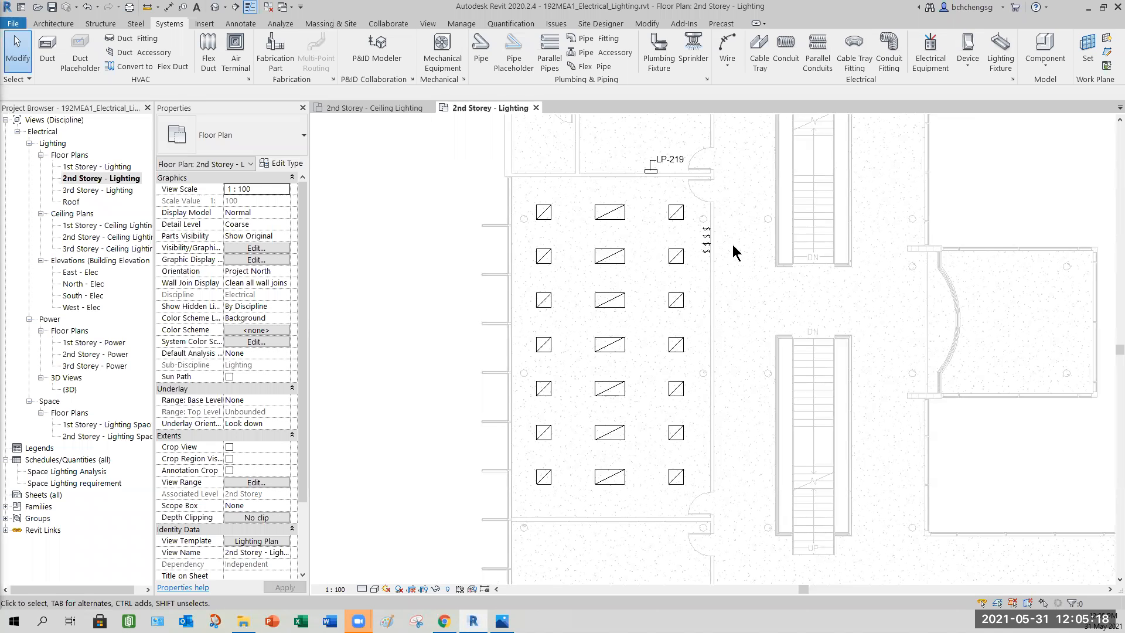
{"action": "left_click", "coordinate": [614, 225]}
{"action": "left_click", "coordinate": [615, 217]}
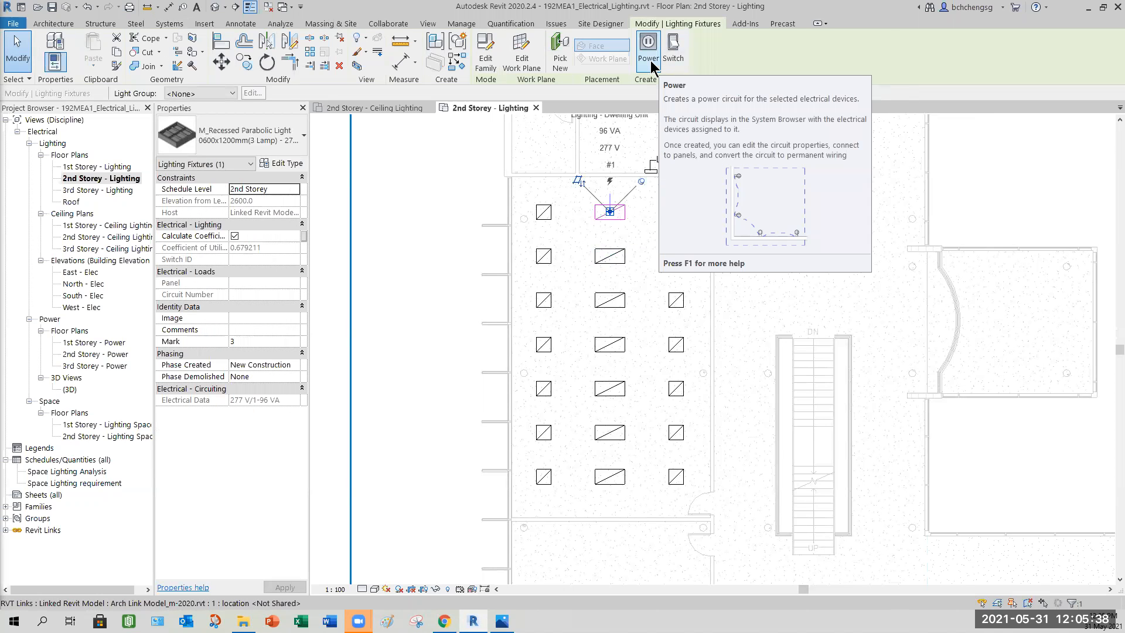
{"action": "left_click", "coordinate": [545, 212]}
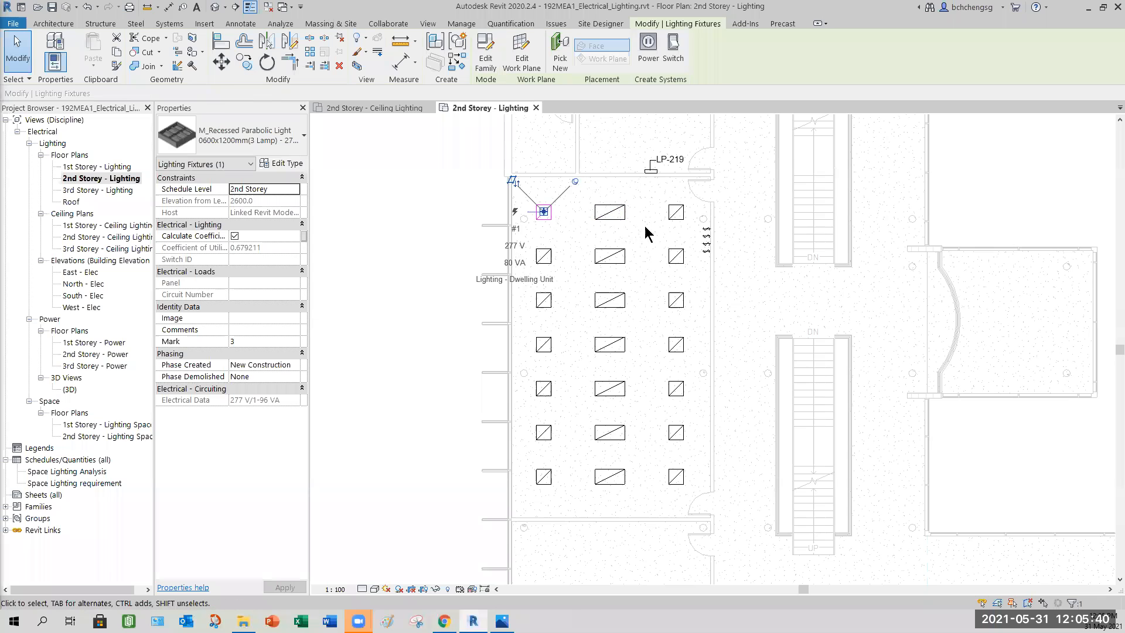
{"action": "left_click", "coordinate": [613, 218]}
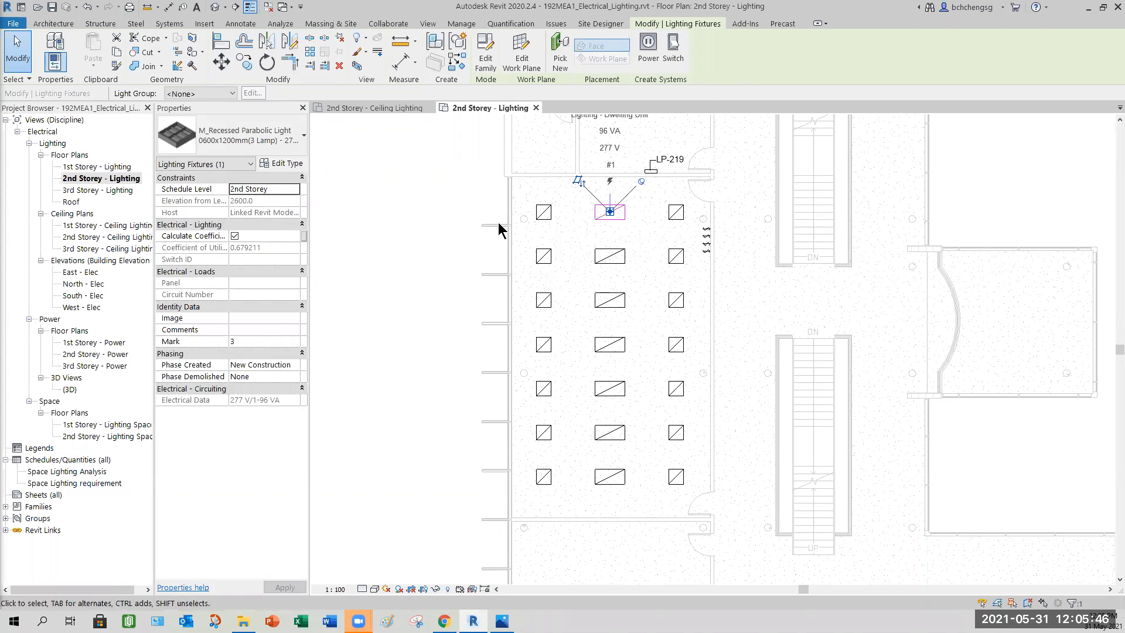
{"action": "left_click", "coordinate": [417, 220]}
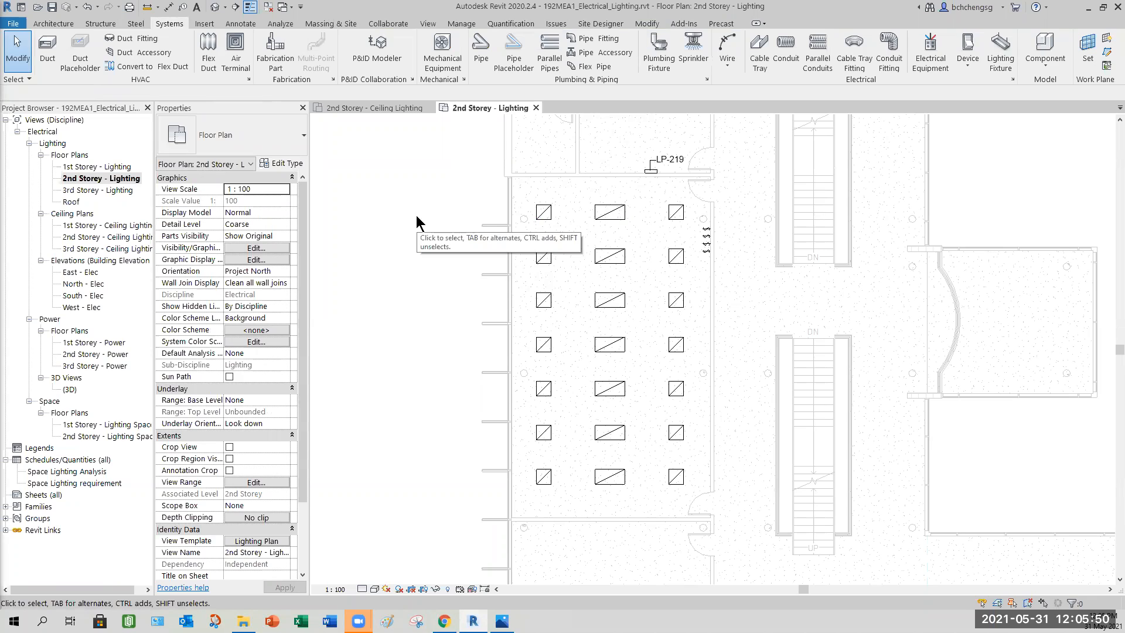
Create a power circuit from the middle fixture nearest LP-219 and add all the room's other light fixtures and the four switches to it.
{"action": "left_click", "coordinate": [634, 232]}
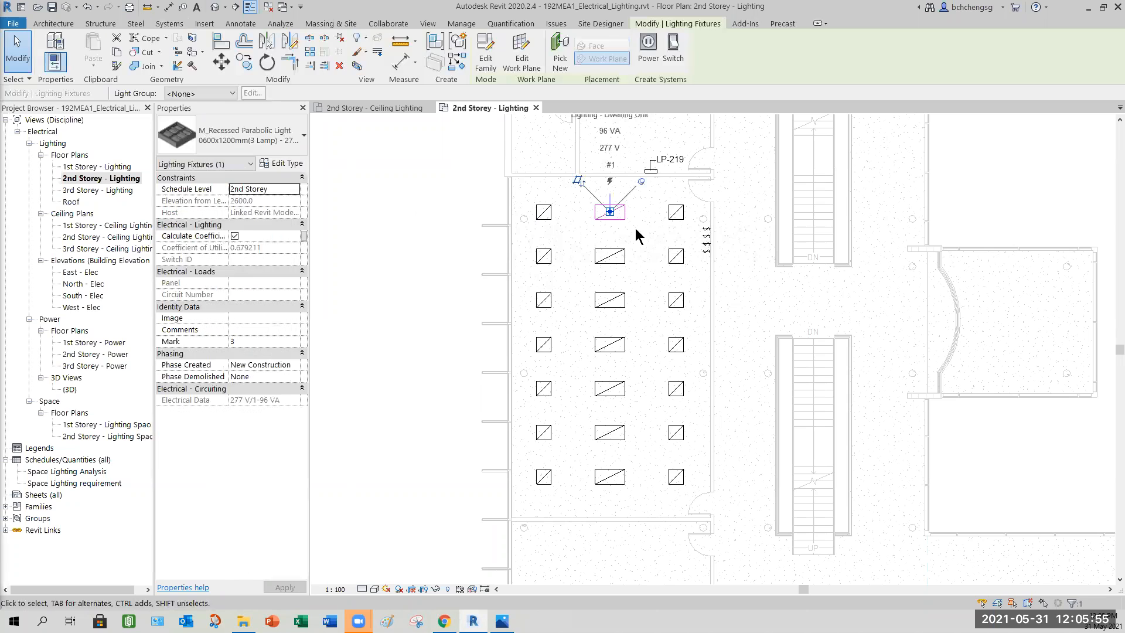
{"action": "left_click", "coordinate": [648, 42]}
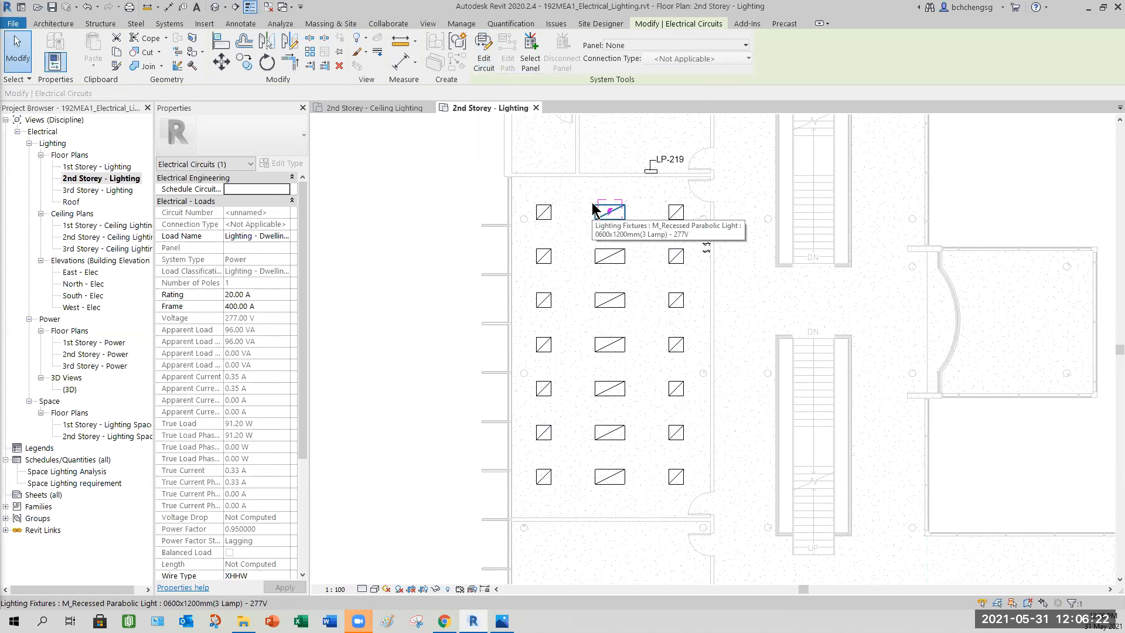
{"action": "left_click", "coordinate": [482, 61]}
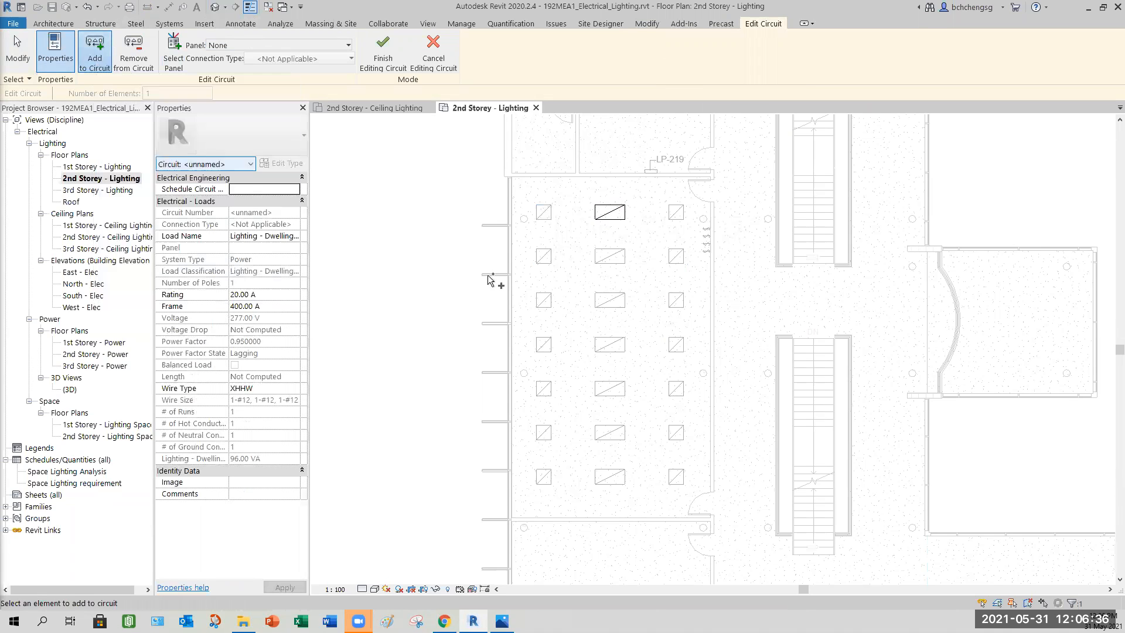
{"action": "left_click_drag", "start_coordinate": [529, 197], "coordinate": [700, 505]}
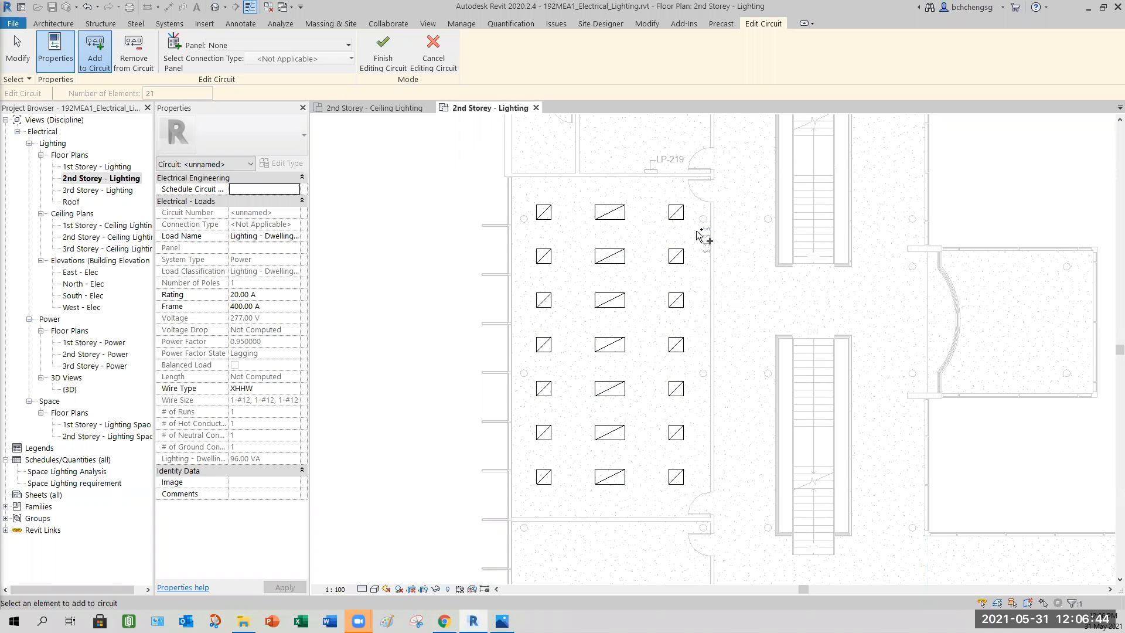
{"action": "left_click_drag", "start_coordinate": [699, 275], "coordinate": [731, 209]}
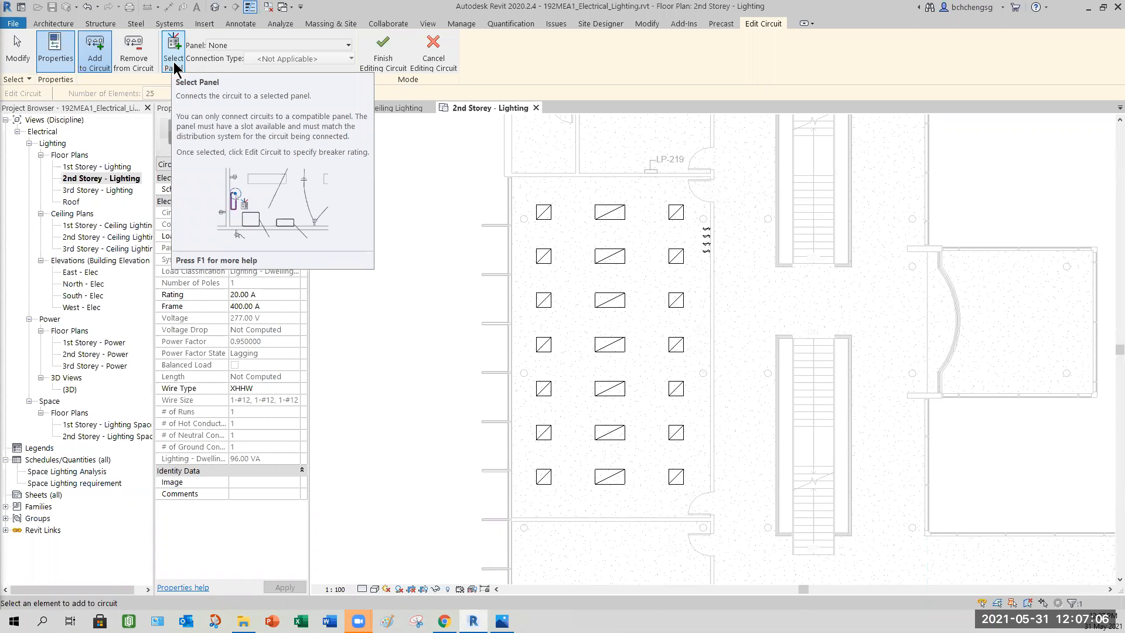
Connect the circuit to panel LP-219, keep Breaker as its connection type and finish editing the circuit.
{"action": "left_click", "coordinate": [347, 47]}
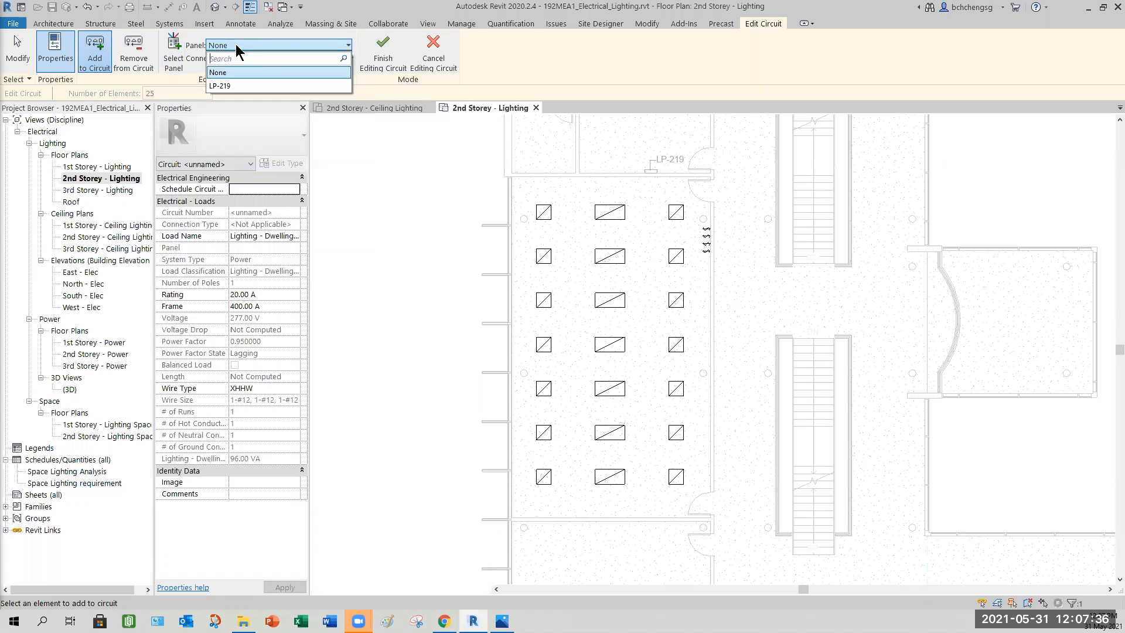
{"action": "left_click", "coordinate": [221, 86]}
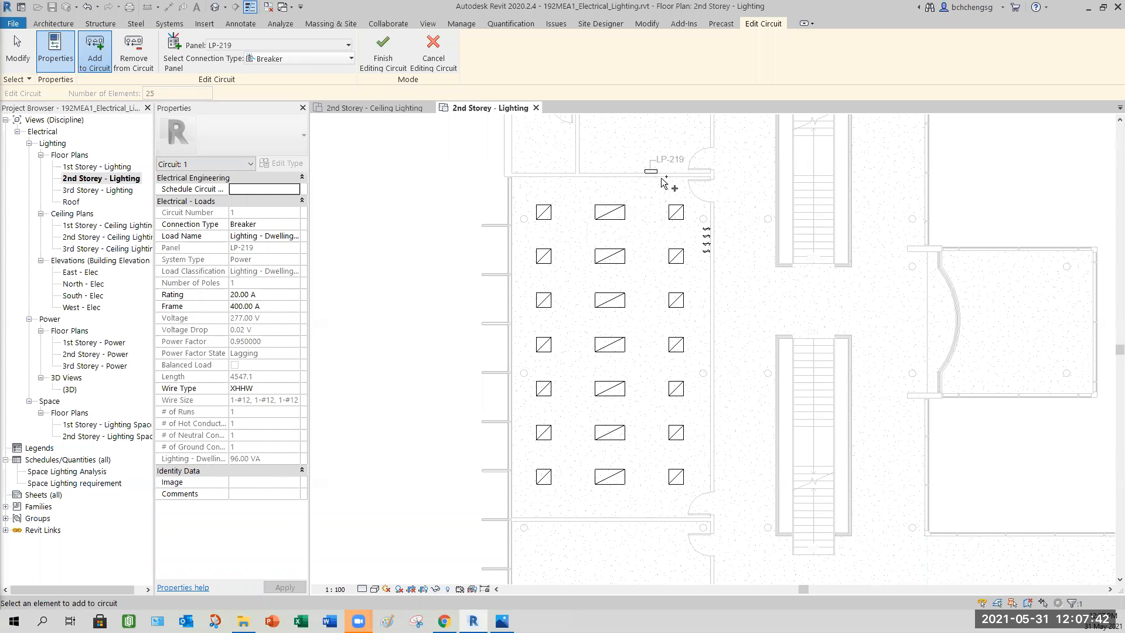
{"action": "left_click", "coordinate": [351, 59]}
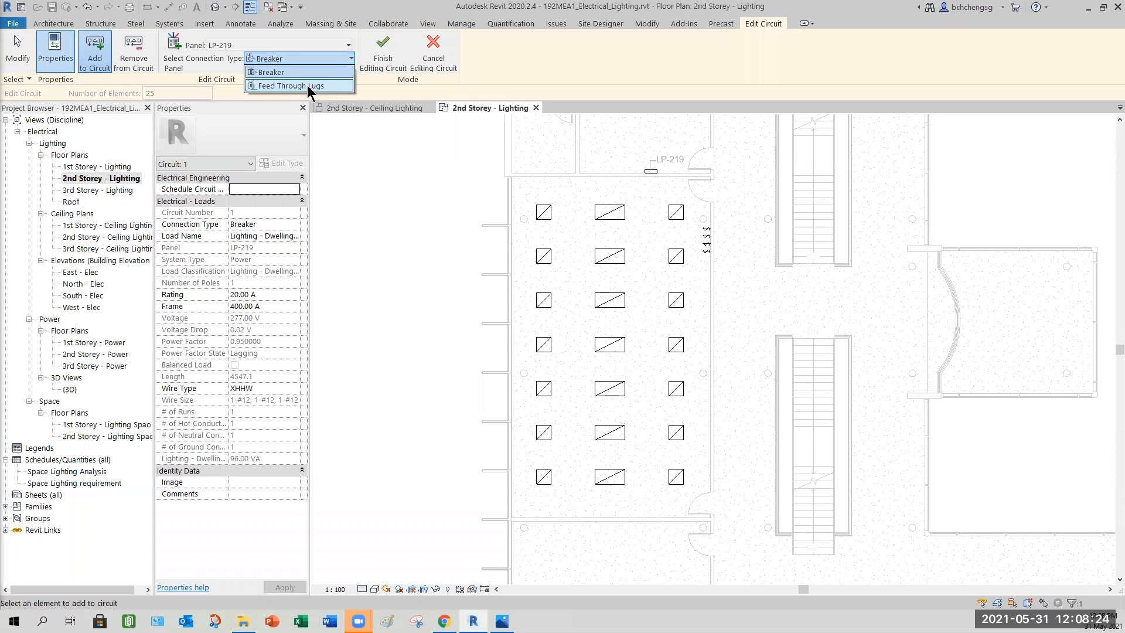
{"action": "left_click", "coordinate": [349, 59]}
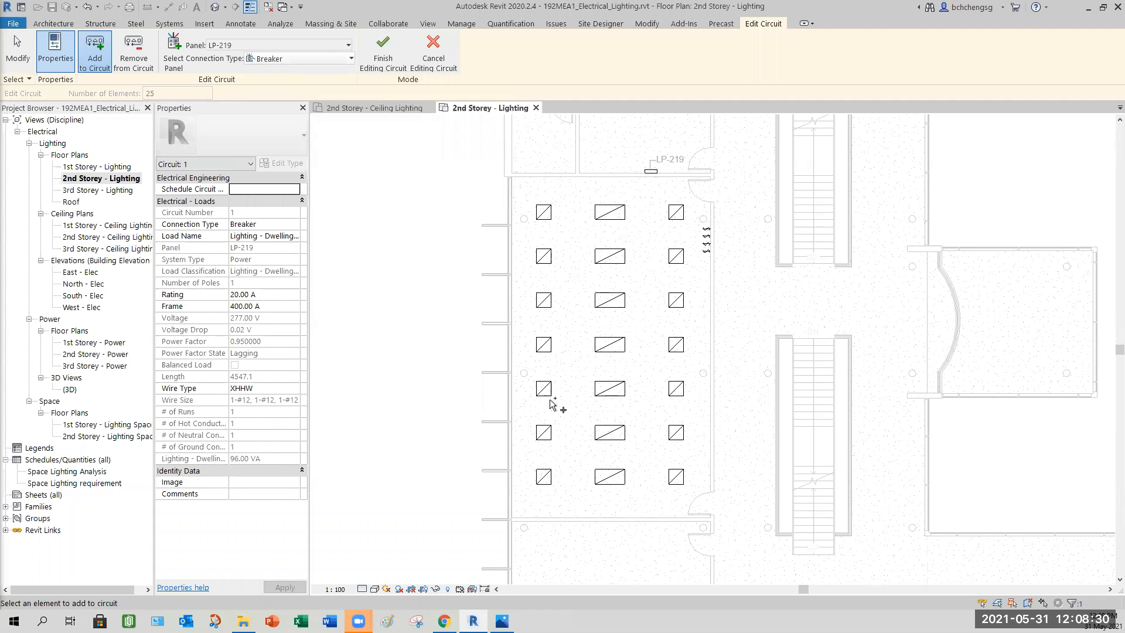
{"action": "left_click", "coordinate": [384, 62]}
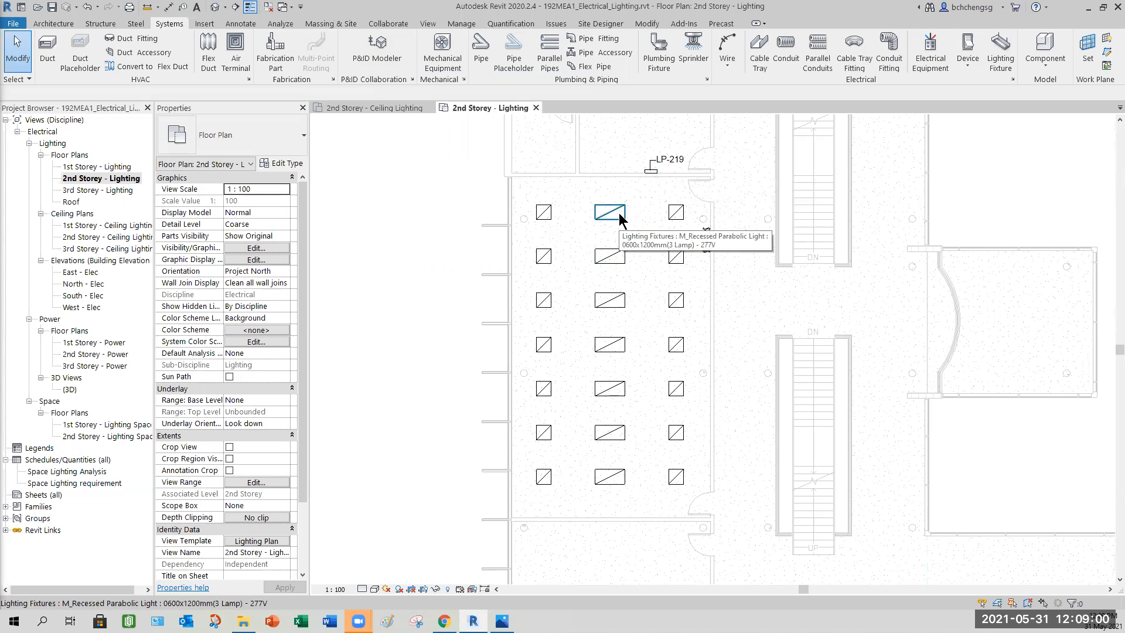
Select the whole lighting circuit through one of its fixtures and convert it to permanent arc wiring.
{"action": "key", "text": "Tab"}
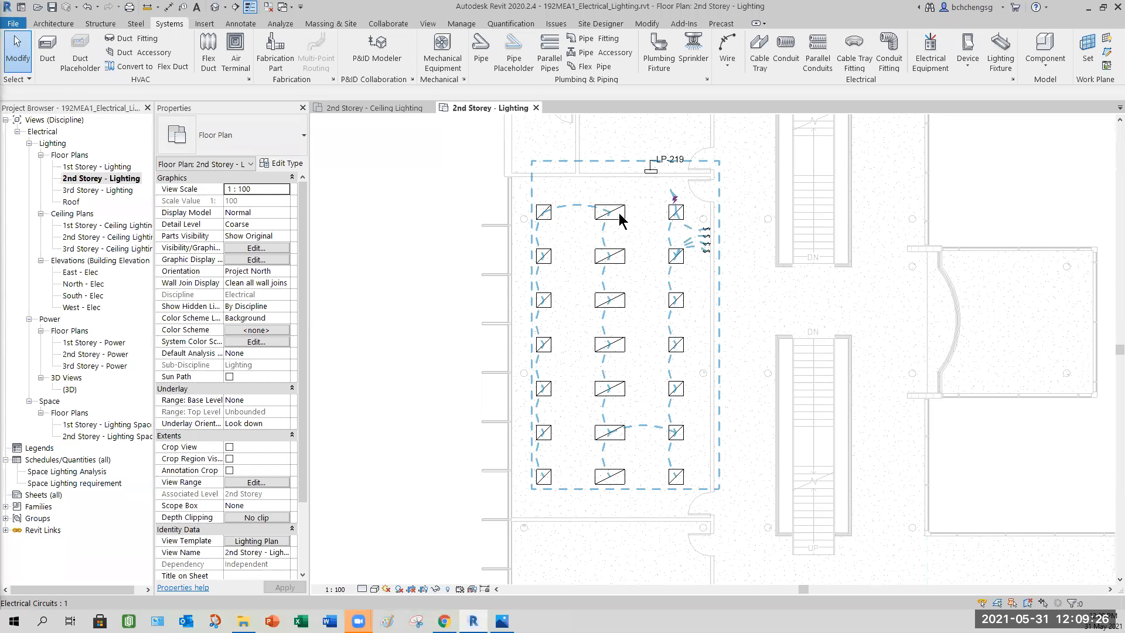
{"action": "left_click", "coordinate": [619, 217]}
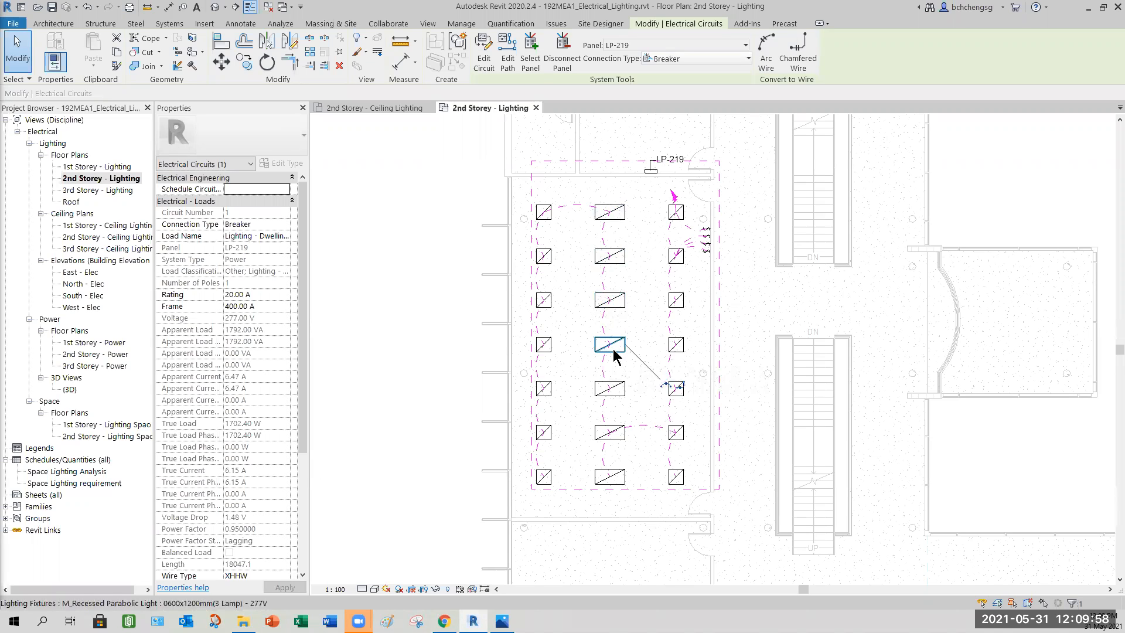
{"action": "left_click", "coordinate": [762, 58]}
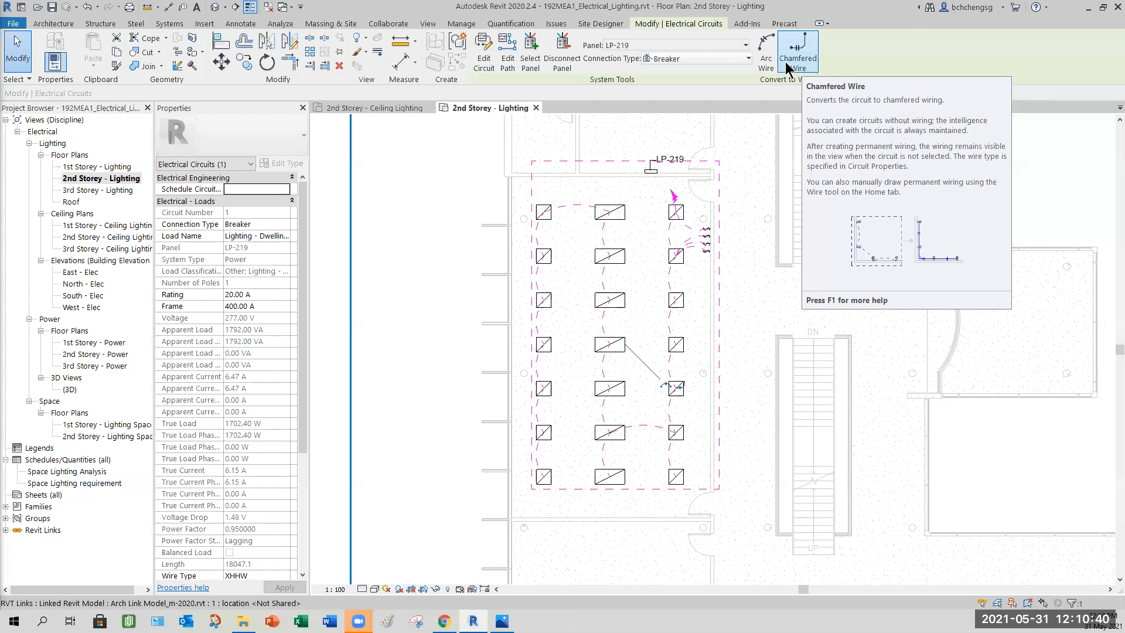
{"action": "left_click", "coordinate": [766, 59]}
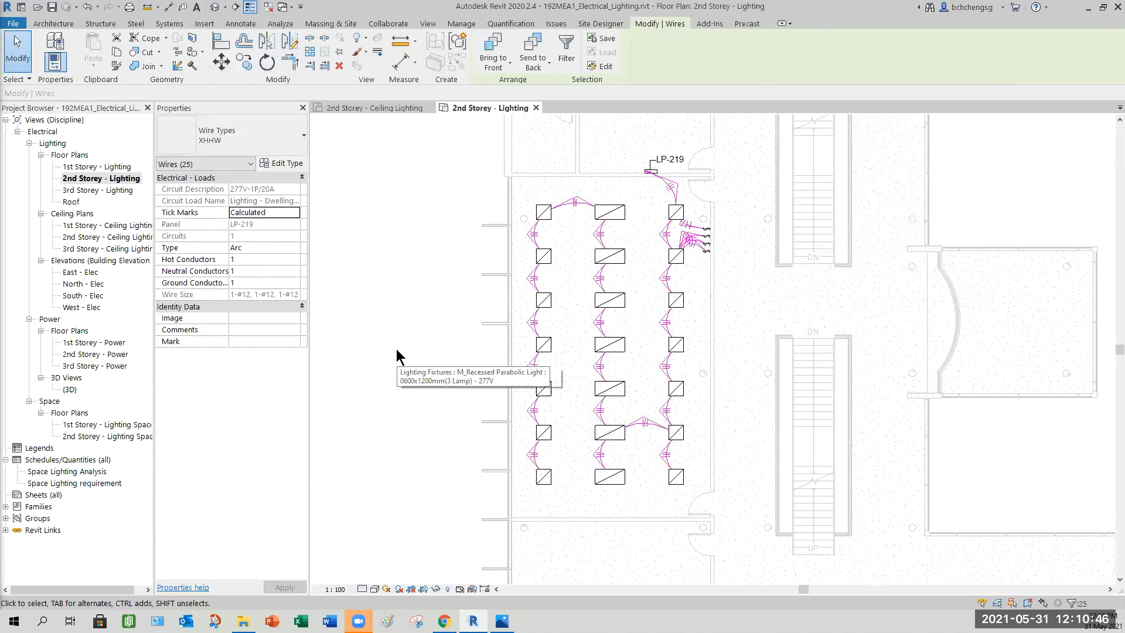
Tag the second-row small light fixture nearest the corridor by category in the 2nd Storey ceiling lighting plan, placing its leader tag outside the room.
{"action": "key", "text": "Escape"}
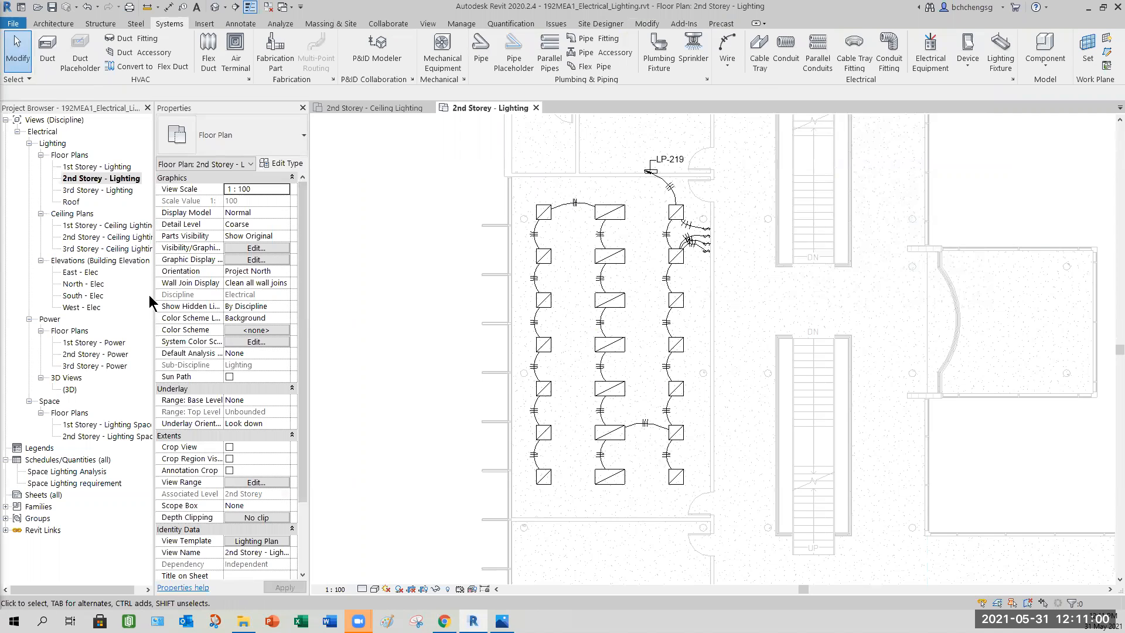
{"action": "double_click", "coordinate": [105, 237]}
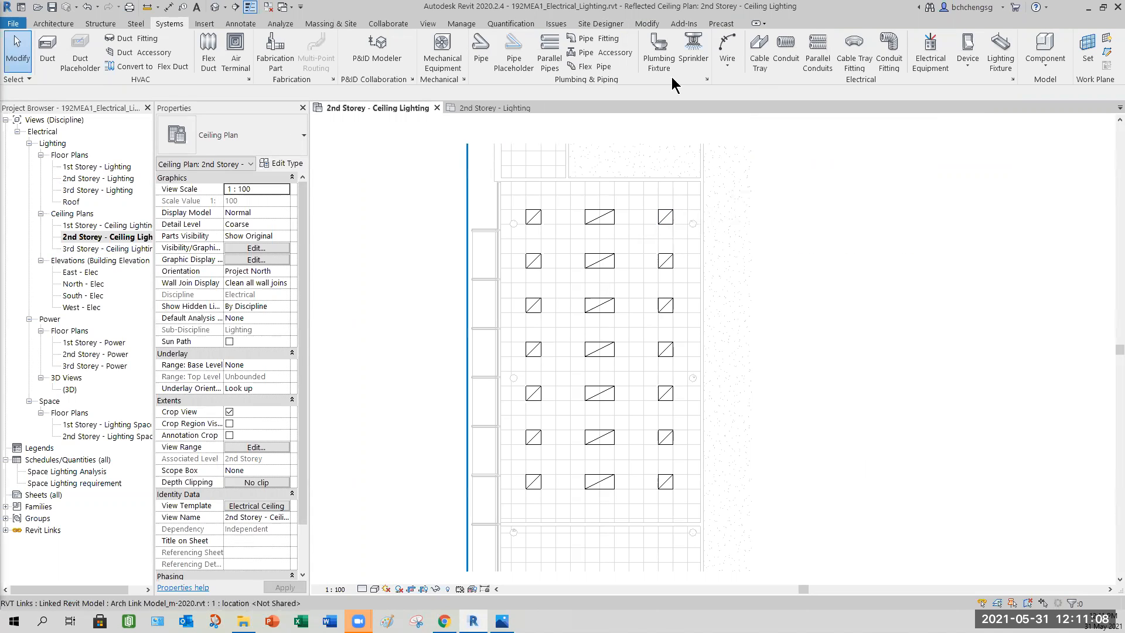
{"action": "left_click", "coordinate": [241, 24]}
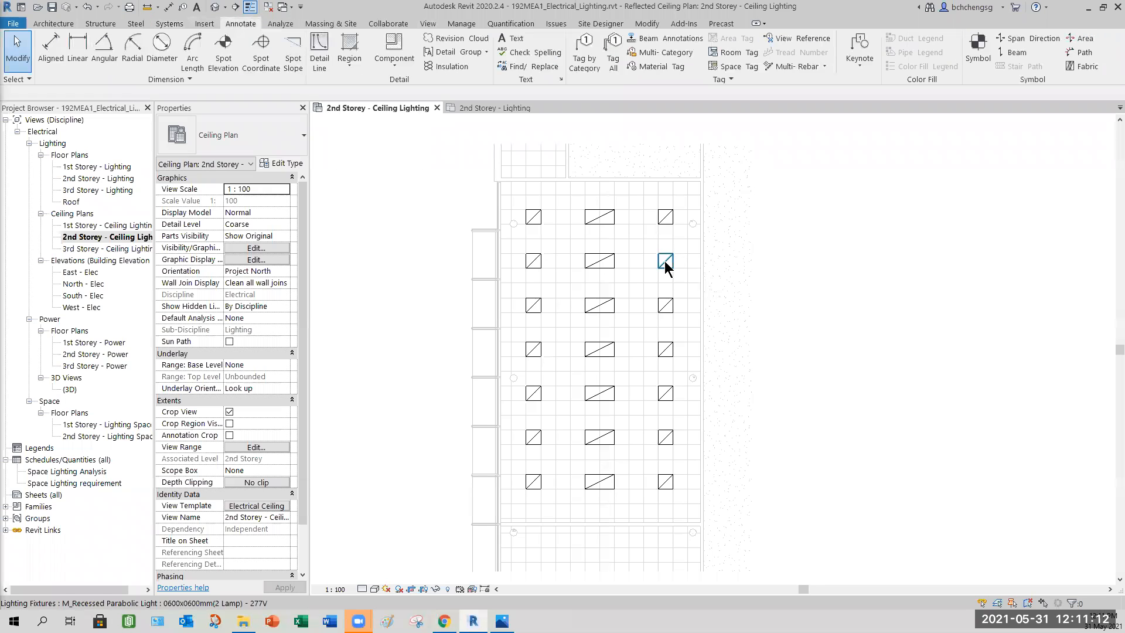
{"action": "left_click", "coordinate": [593, 61]}
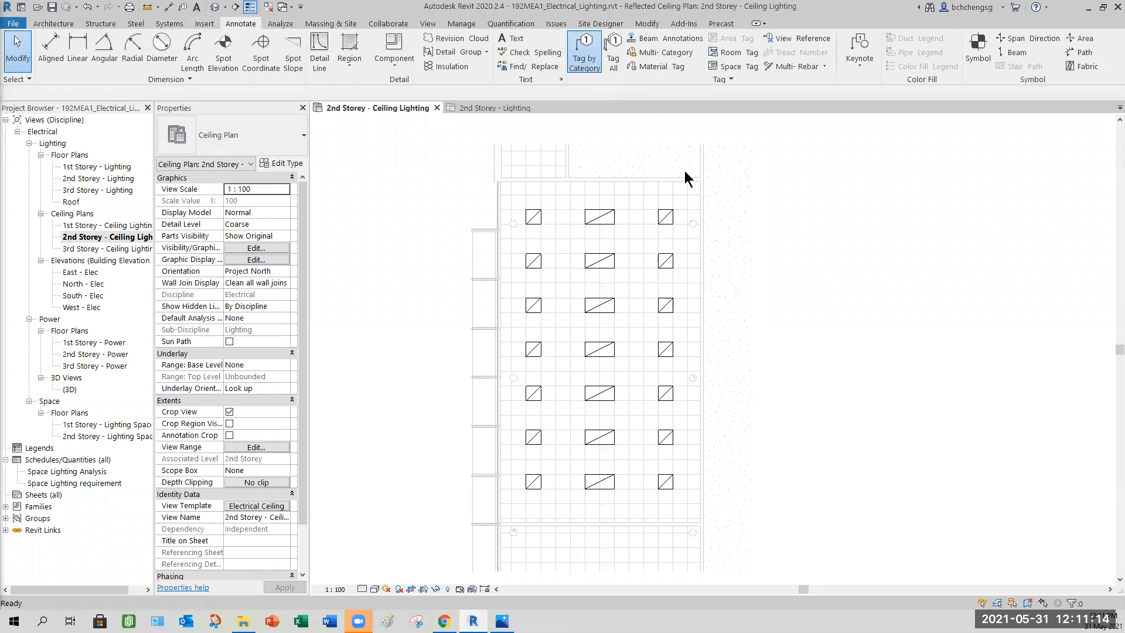
{"action": "left_click", "coordinate": [673, 262]}
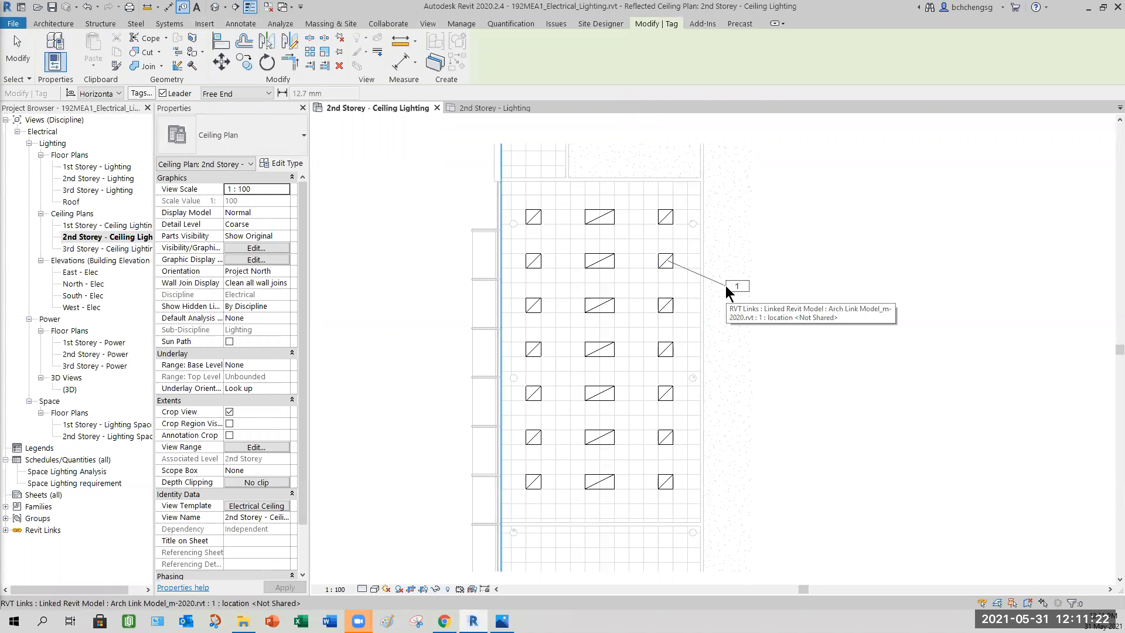
{"action": "left_click", "coordinate": [726, 286]}
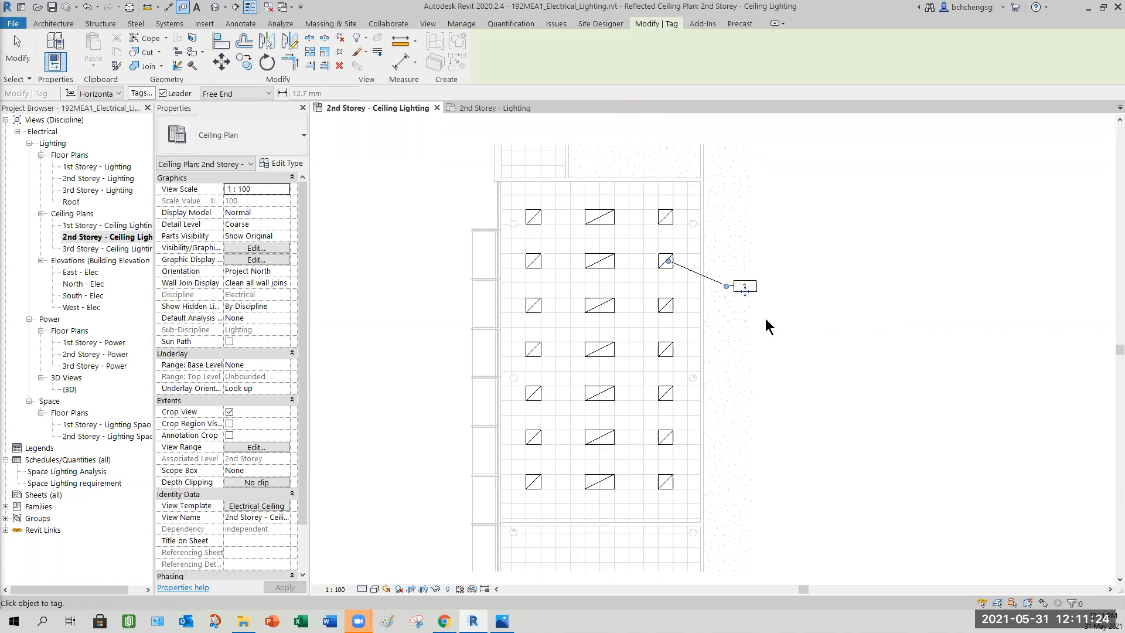
{"action": "left_click", "coordinate": [18, 50]}
{"action": "left_click", "coordinate": [770, 346]}
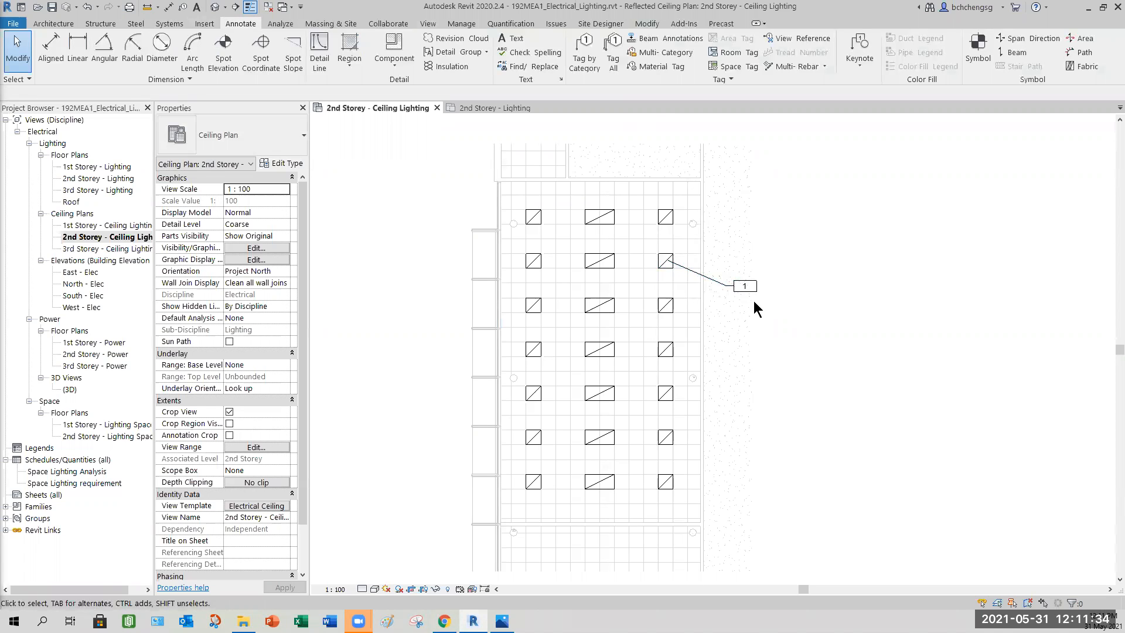
Examine the tagged fixture's circuit details and type properties without changing them.
{"action": "scroll", "coordinate": [723, 294], "scroll_direction": "up", "scroll_amount": 2}
{"action": "middle_click_drag", "start_coordinate": [719, 314], "coordinate": [764, 367]}
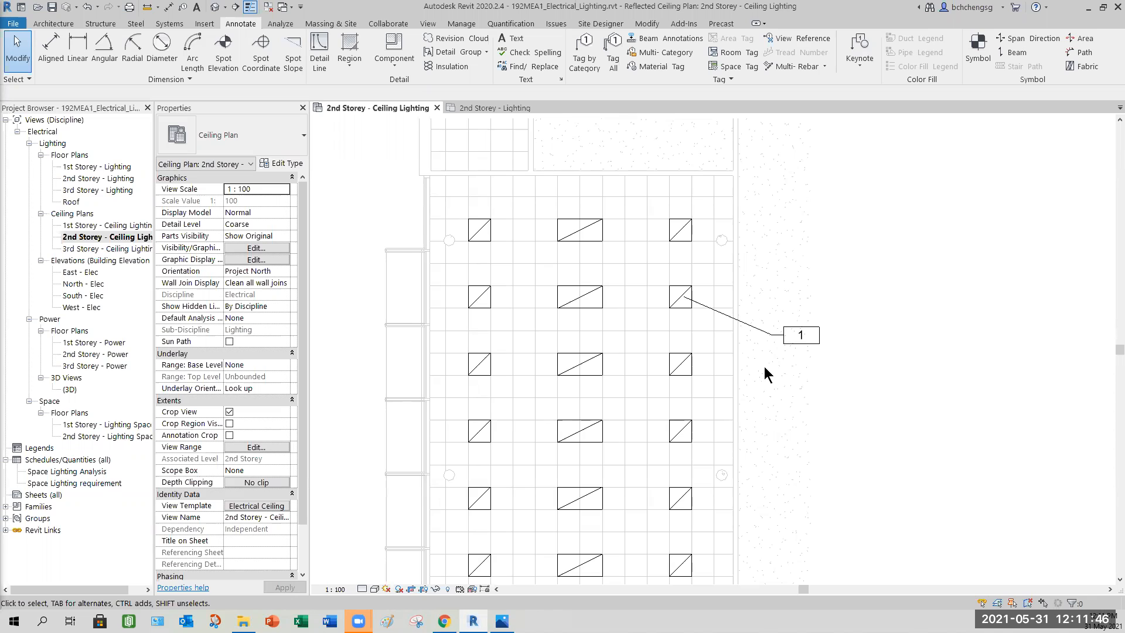
{"action": "left_click", "coordinate": [678, 306]}
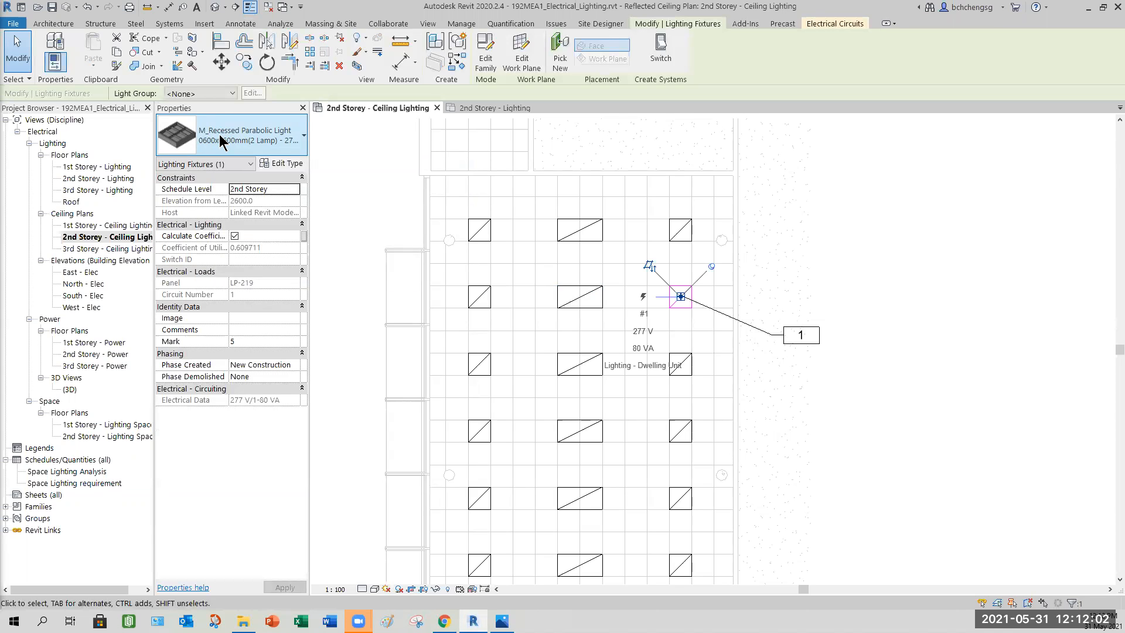
{"action": "left_click", "coordinate": [279, 166]}
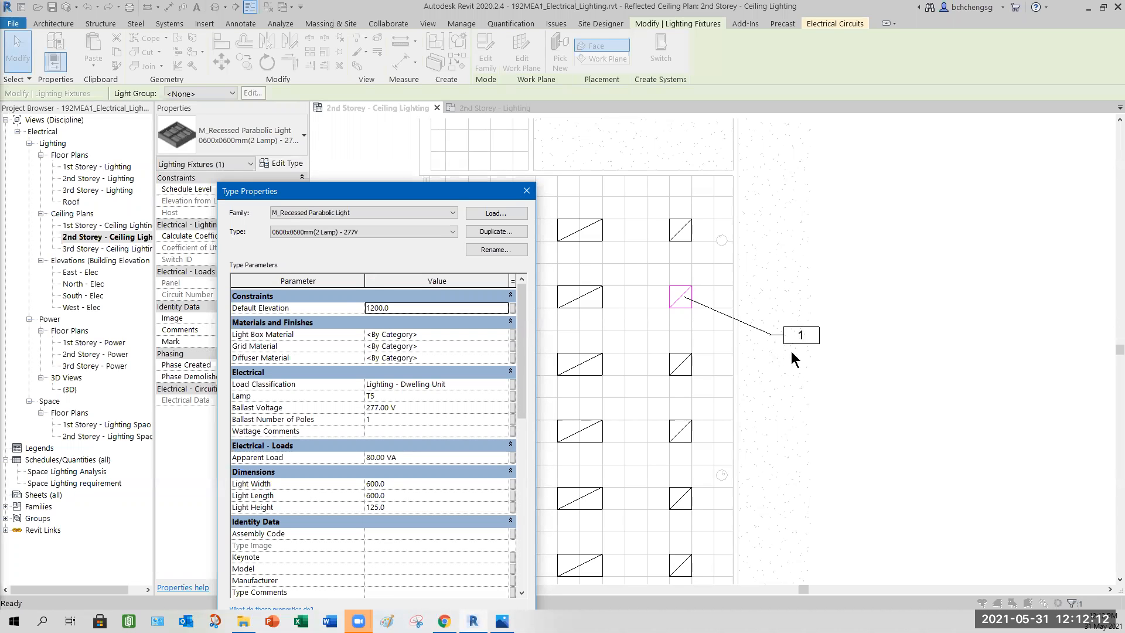
{"action": "left_click_drag", "start_coordinate": [383, 188], "coordinate": [476, 42]}
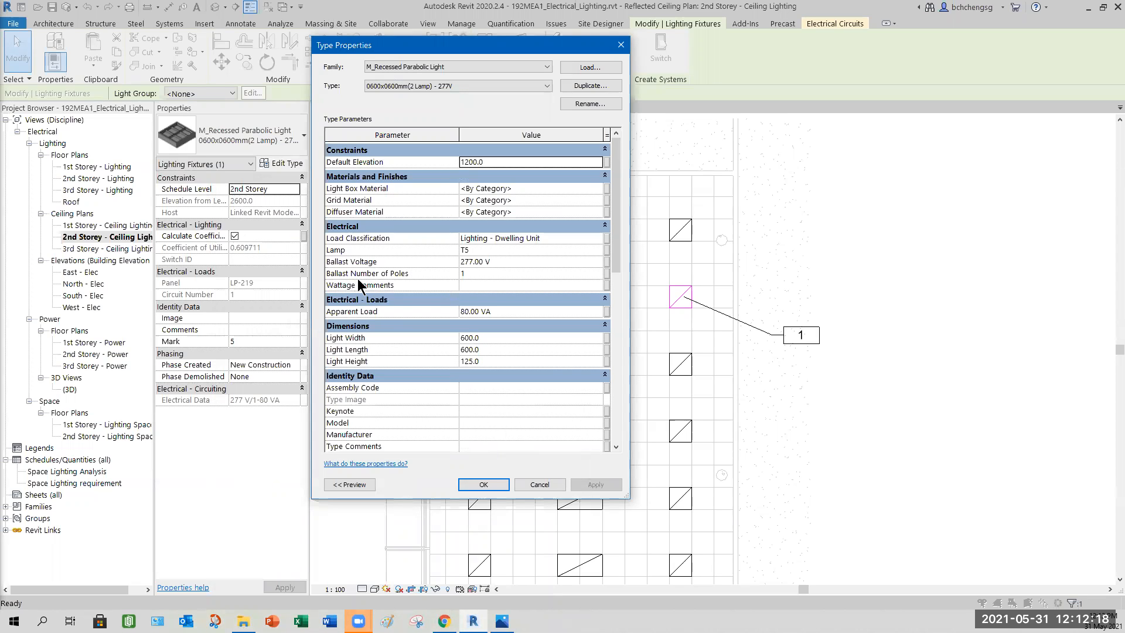
{"action": "left_click", "coordinate": [536, 484]}
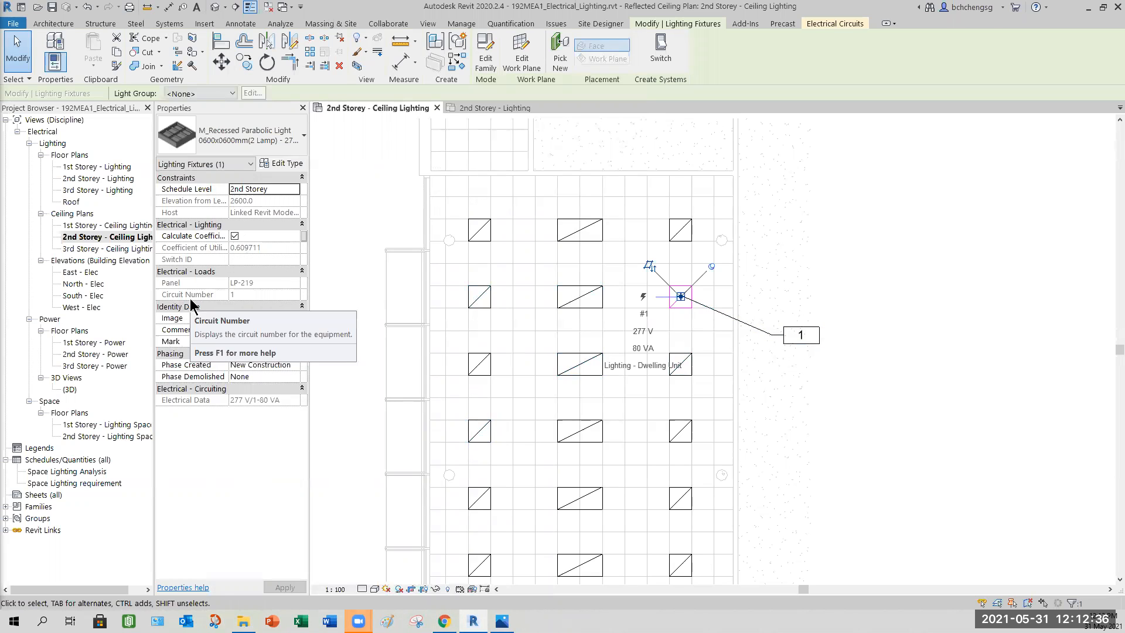
Check which types are available for the placed lighting fixture circuit tag.
{"action": "left_click", "coordinate": [814, 377]}
{"action": "left_click", "coordinate": [803, 339]}
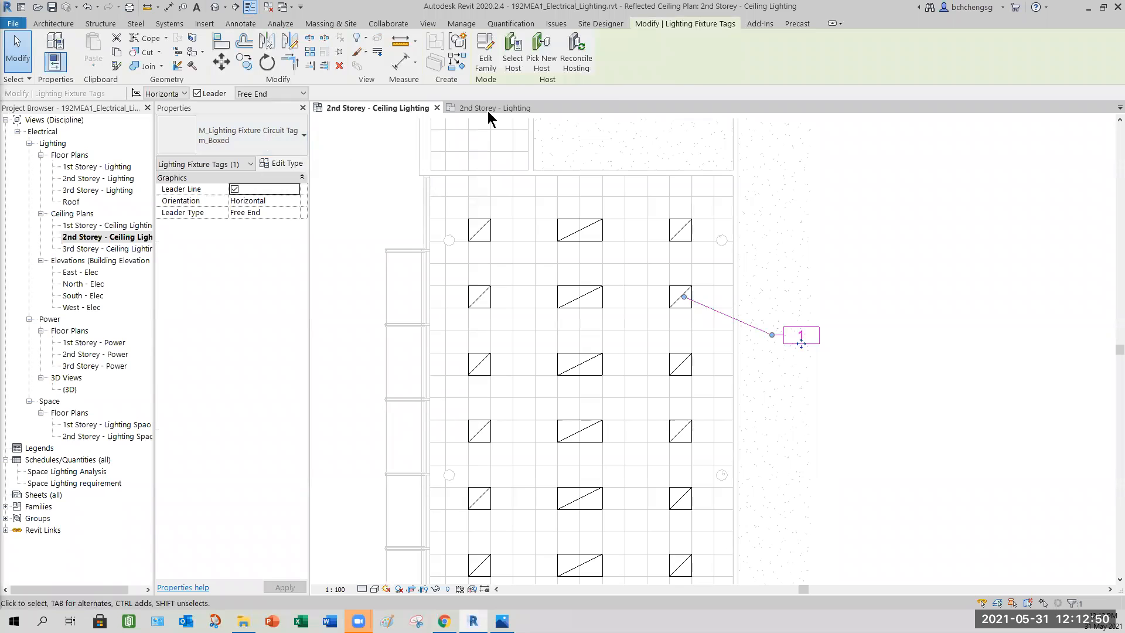
{"action": "left_click", "coordinate": [266, 147]}
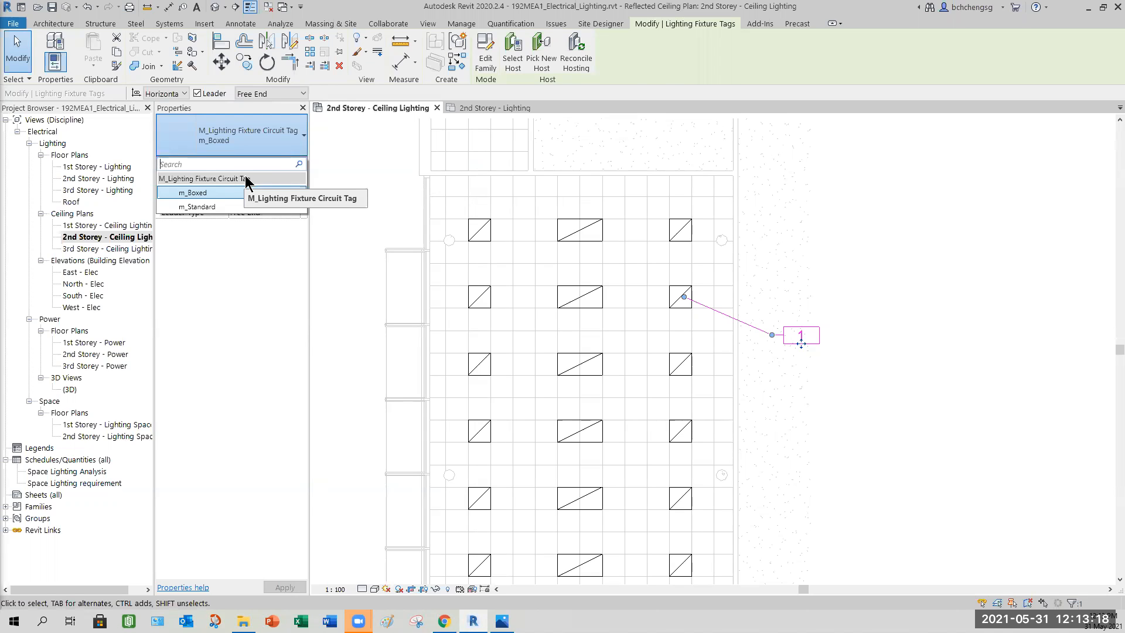
{"action": "left_click", "coordinate": [788, 411]}
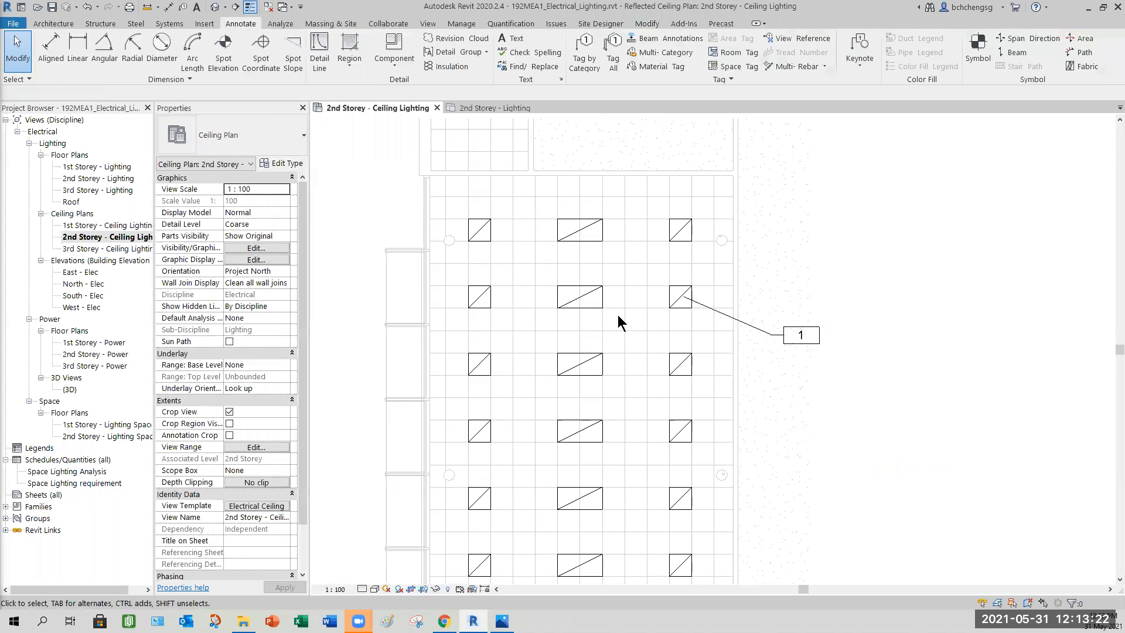
Create a switch system from the three light fixtures in the row nearest LP-219 in the 2nd Storey - Lighting plan.
{"action": "left_click", "coordinate": [494, 108]}
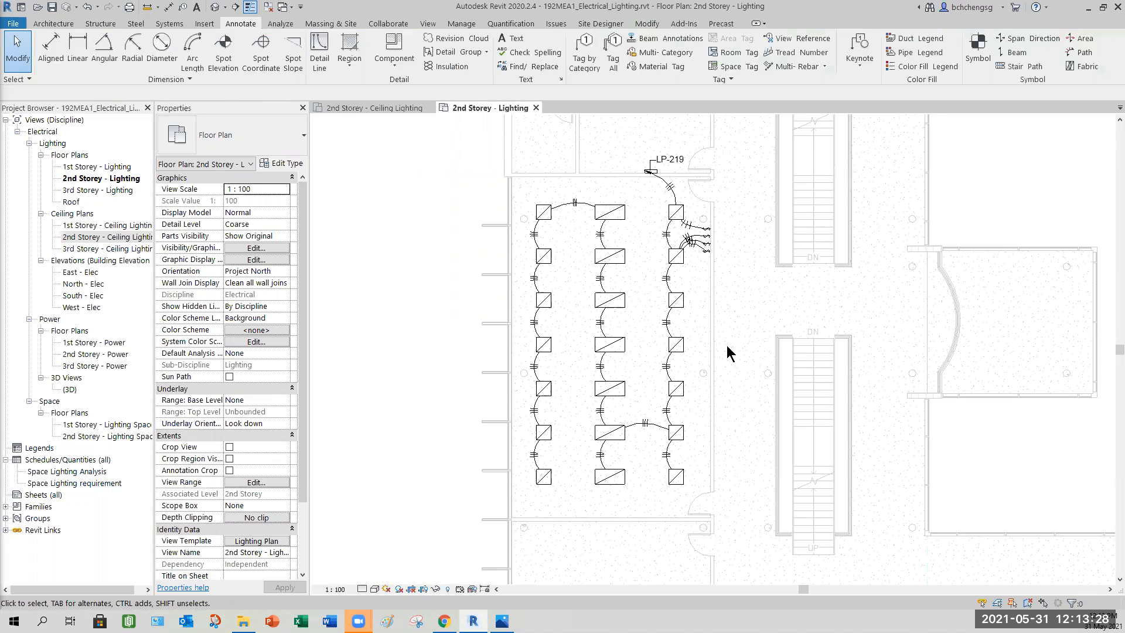
{"action": "scroll", "coordinate": [710, 287], "scroll_direction": "up", "scroll_amount": 3}
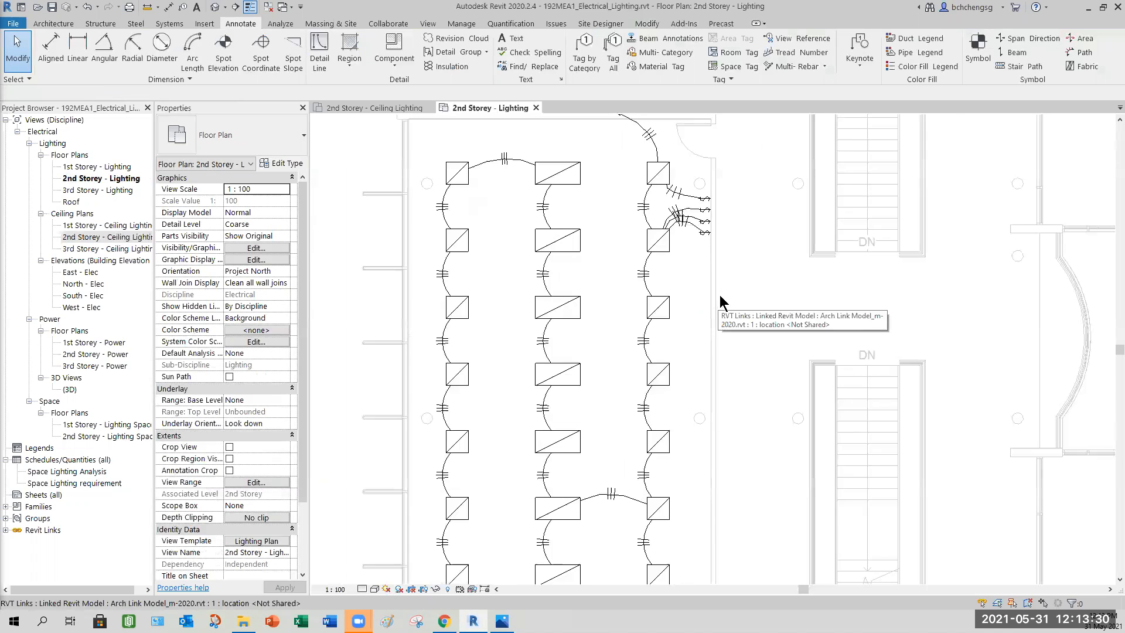
{"action": "scroll", "coordinate": [822, 315], "scroll_direction": "down", "scroll_amount": 1}
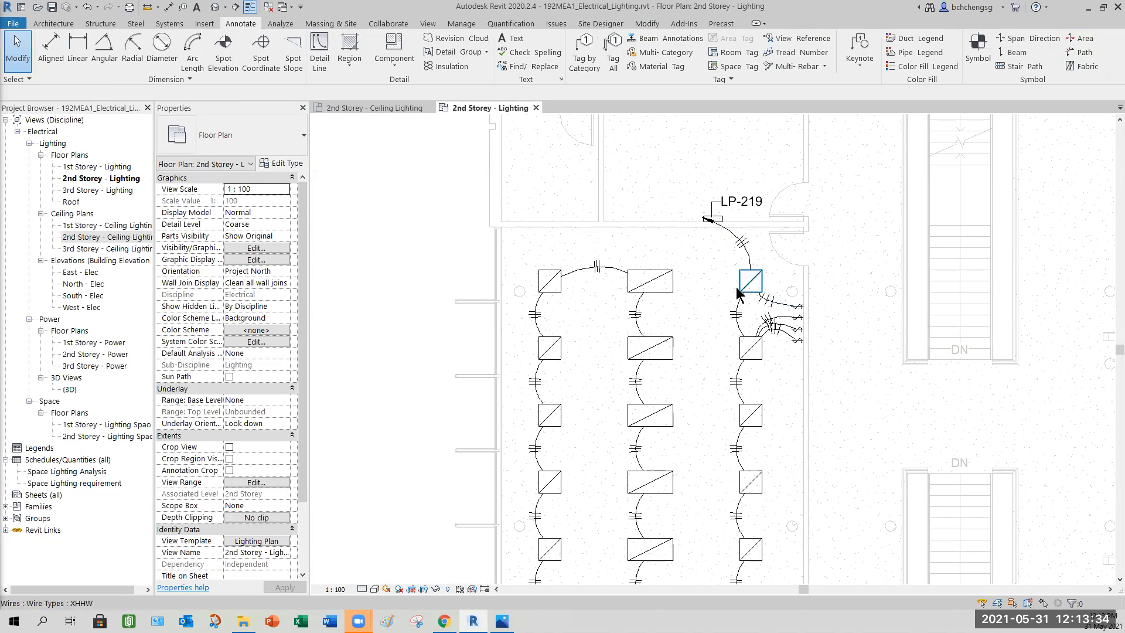
{"action": "left_click", "coordinate": [558, 294]}
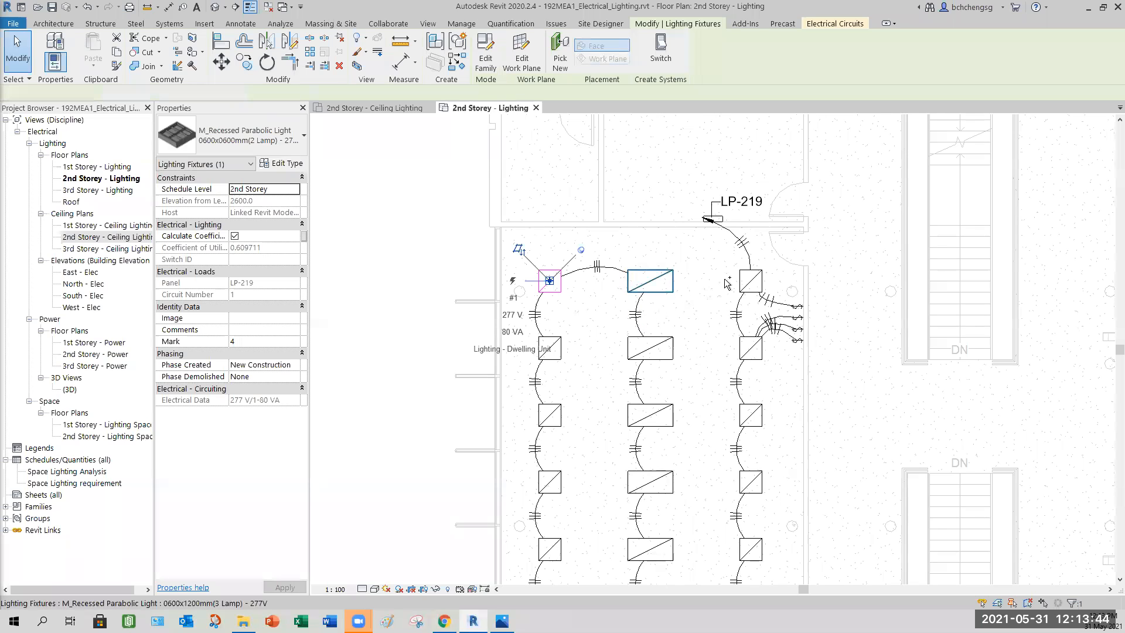
{"action": "left_click", "coordinate": [669, 292], "text": "ctrl"}
{"action": "left_click", "coordinate": [753, 284], "text": "ctrl"}
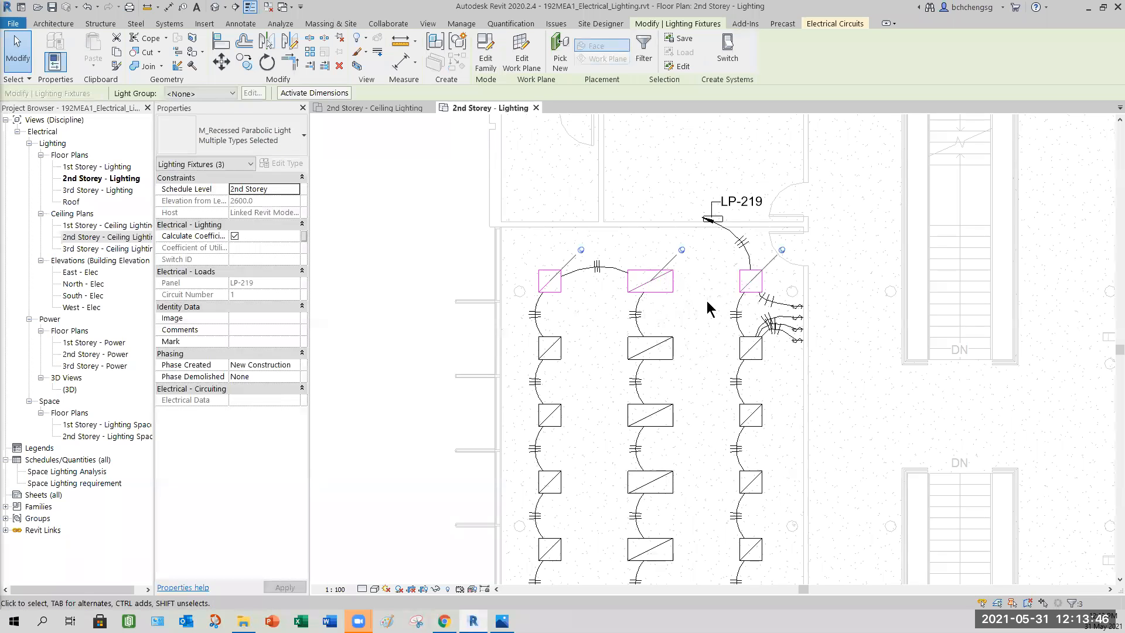
{"action": "left_click", "coordinate": [730, 64]}
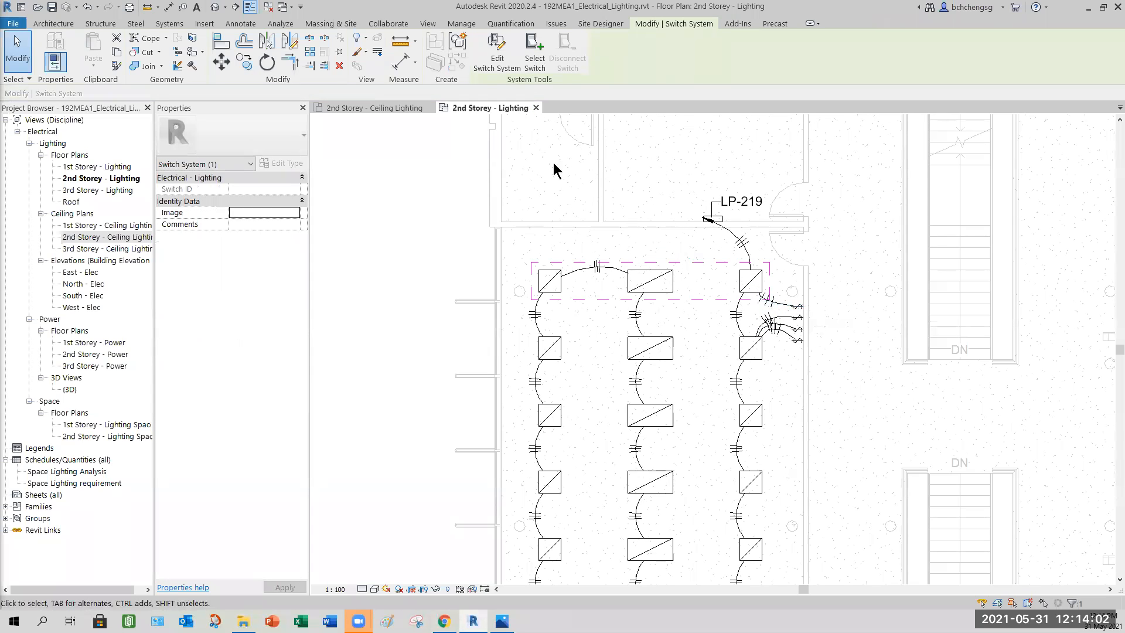
Assign the Single Pole (Admin) switch on the wall to the three-fixture switch system and finish editing it.
{"action": "left_click", "coordinate": [494, 62]}
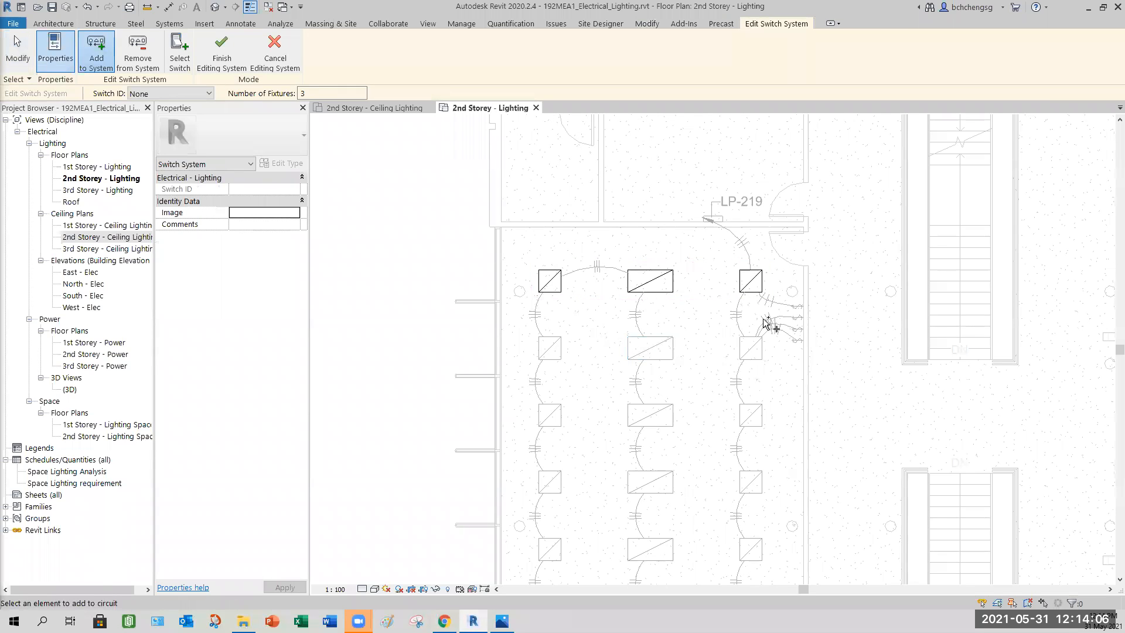
{"action": "left_click", "coordinate": [209, 93]}
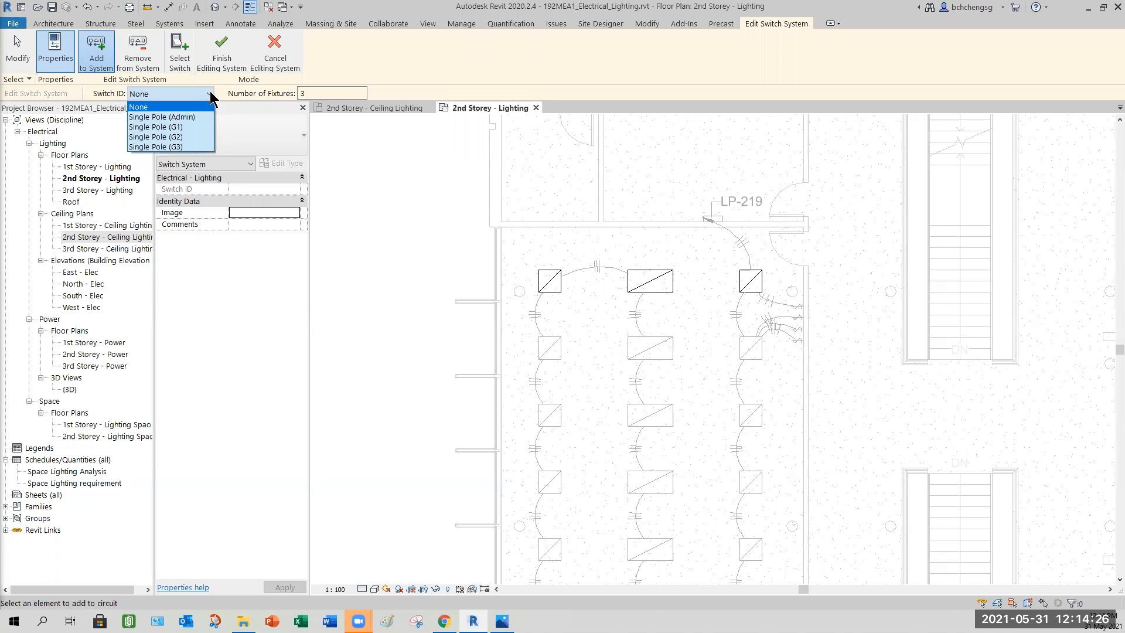
{"action": "left_click", "coordinate": [186, 70]}
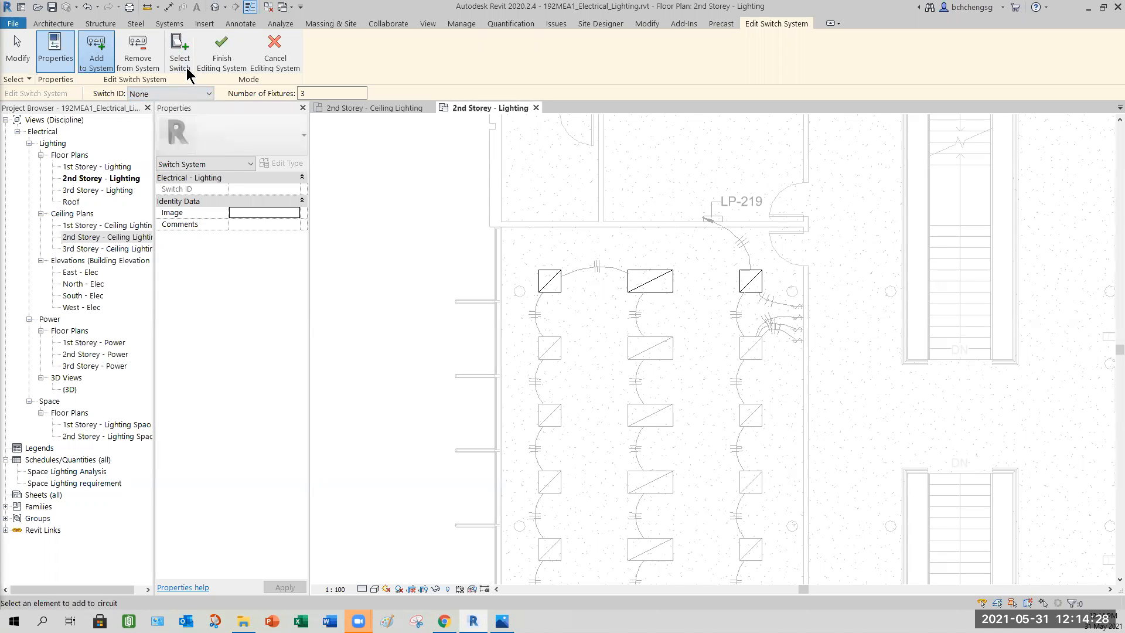
{"action": "left_click", "coordinate": [186, 69]}
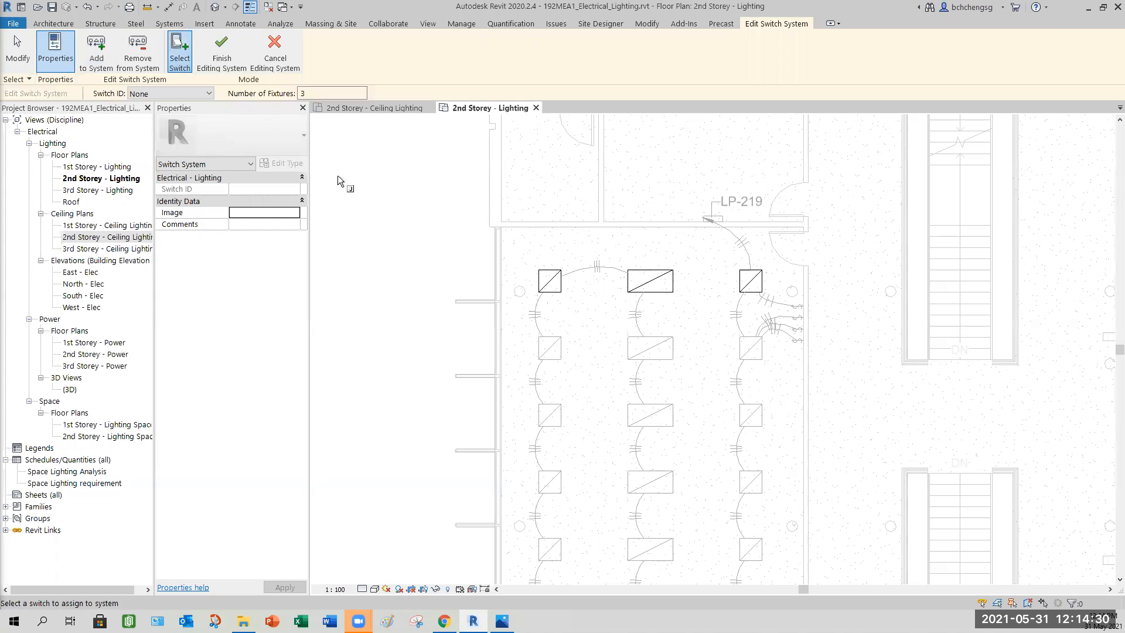
{"action": "left_click", "coordinate": [794, 311]}
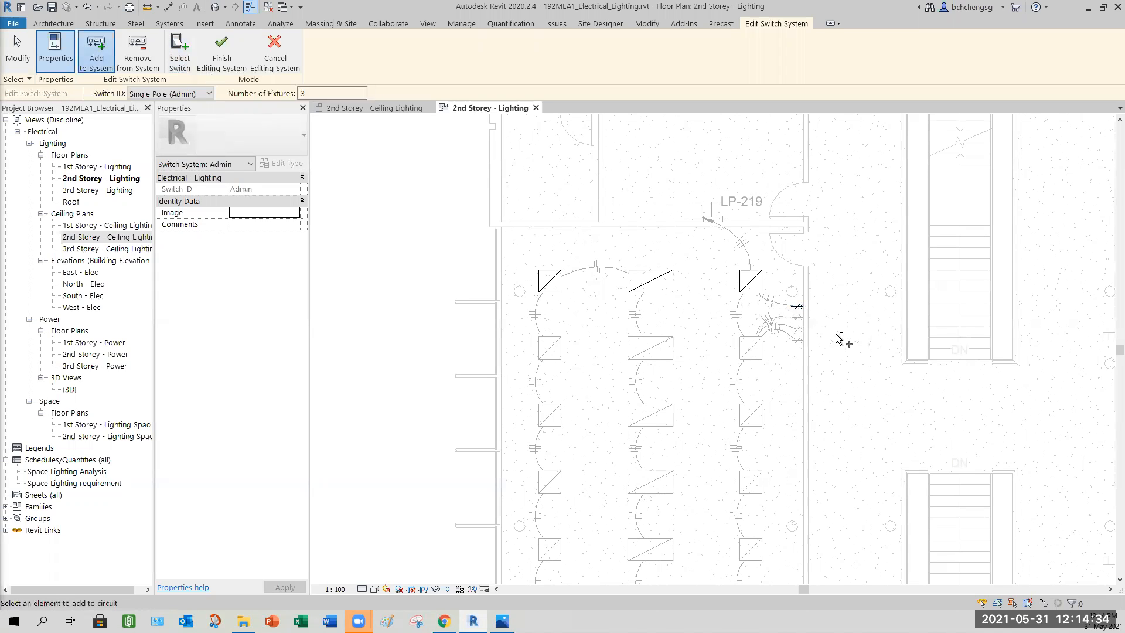
{"action": "left_click", "coordinate": [220, 57]}
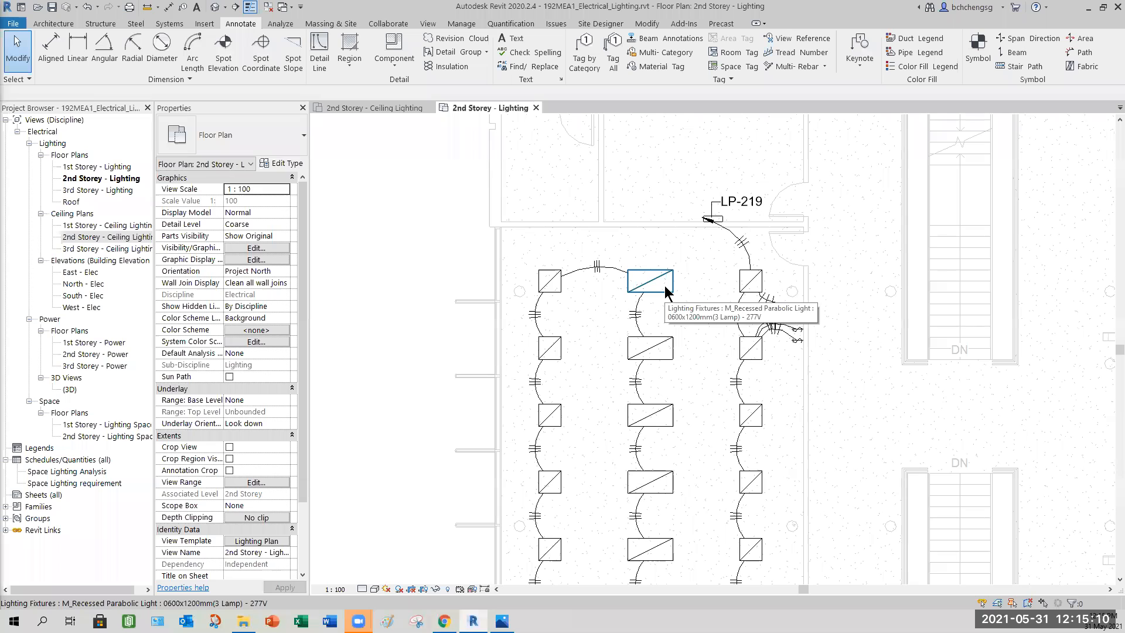
Highlight the electrical circuit and switch system connections of the middle fixture nearest LP-219 to inspect them.
{"action": "key", "text": "Tab"}
{"action": "left_click", "coordinate": [665, 286]}
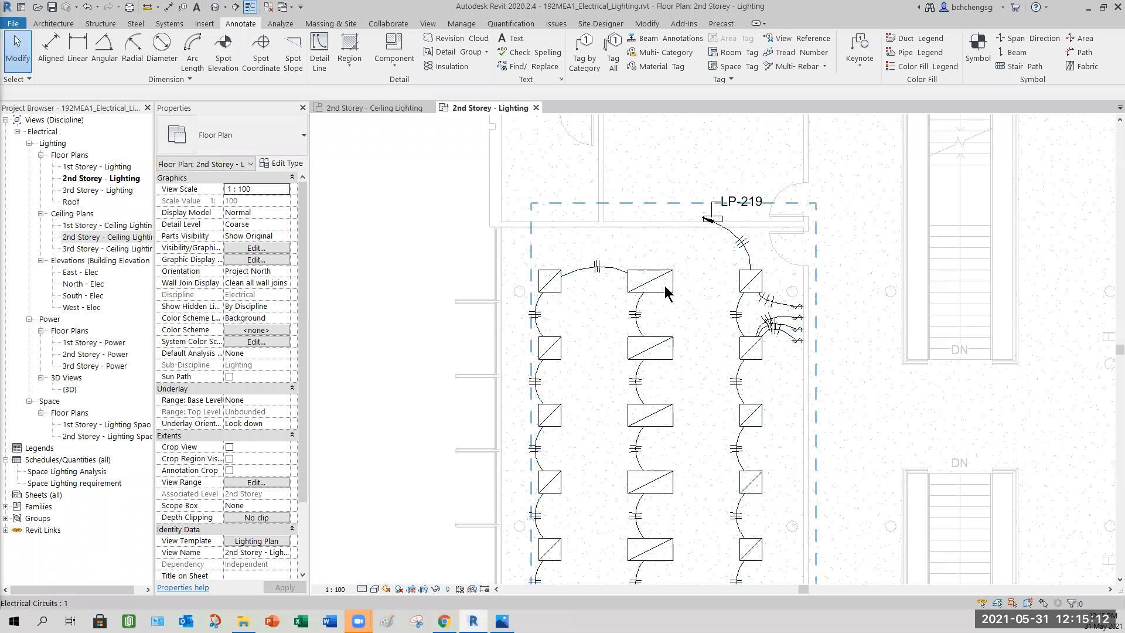
{"action": "key", "text": "Tab"}
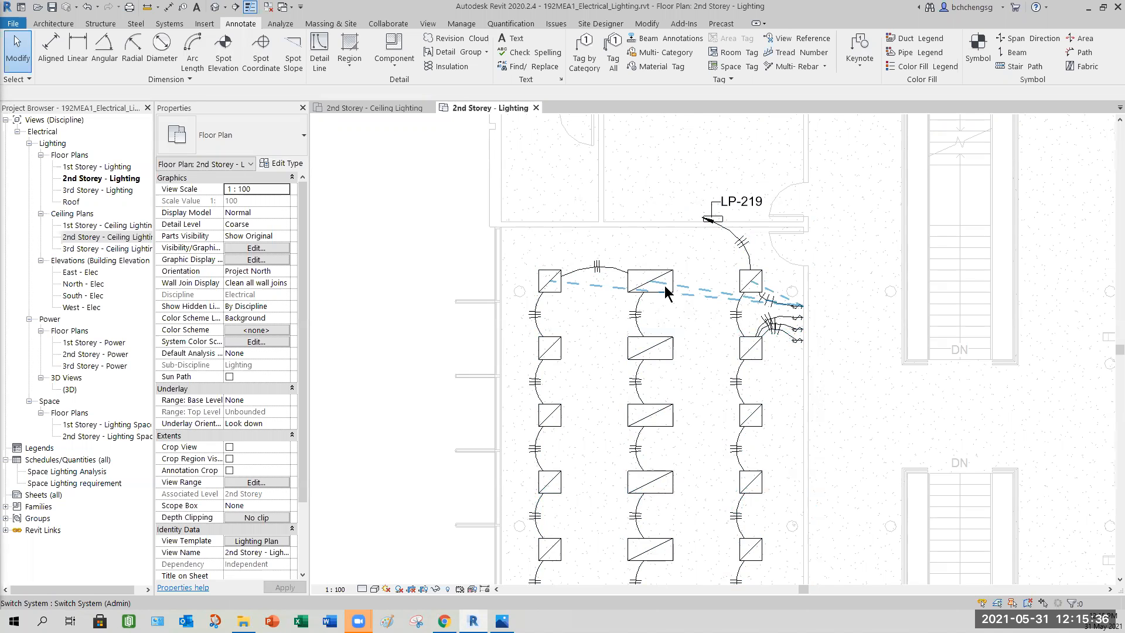
Create a switch system from the fourth-row fixture in the column farthest from the switches and start editing it.
{"action": "middle_click_drag", "start_coordinate": [706, 406], "coordinate": [712, 280]}
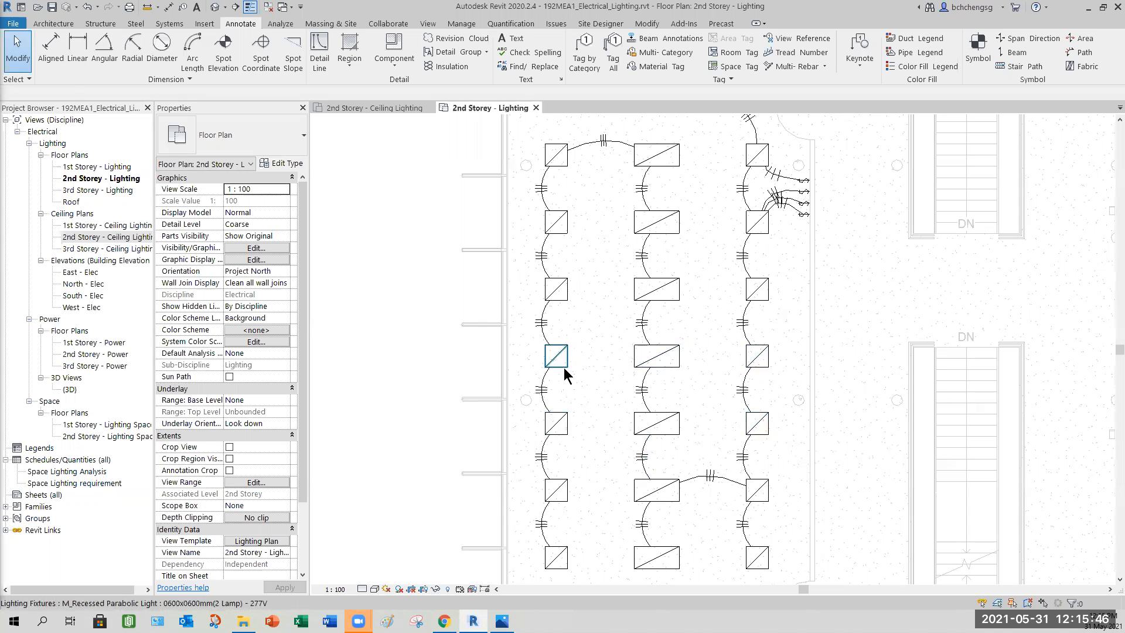
{"action": "left_click", "coordinate": [597, 385]}
{"action": "left_click", "coordinate": [662, 56]}
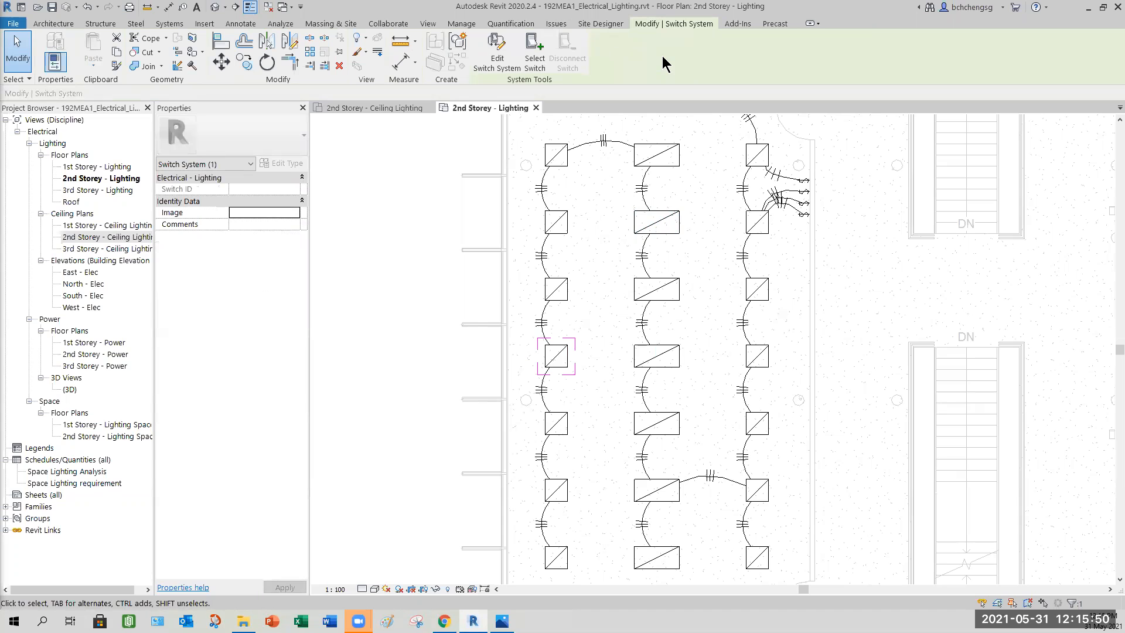
{"action": "left_click", "coordinate": [498, 53]}
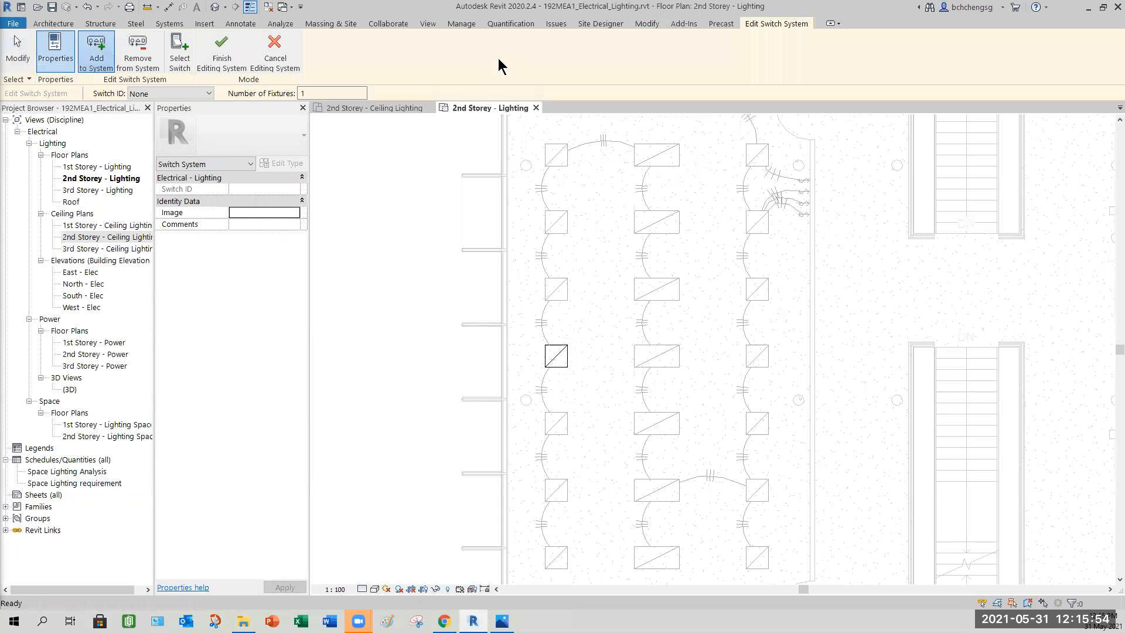
Add the other two fourth-row fixtures and all three fifth-row fixtures to the switch system being edited.
{"action": "left_click", "coordinate": [563, 432]}
{"action": "left_click", "coordinate": [644, 430]}
{"action": "left_click", "coordinate": [668, 365]}
{"action": "left_click", "coordinate": [761, 358]}
{"action": "left_click", "coordinate": [754, 426]}
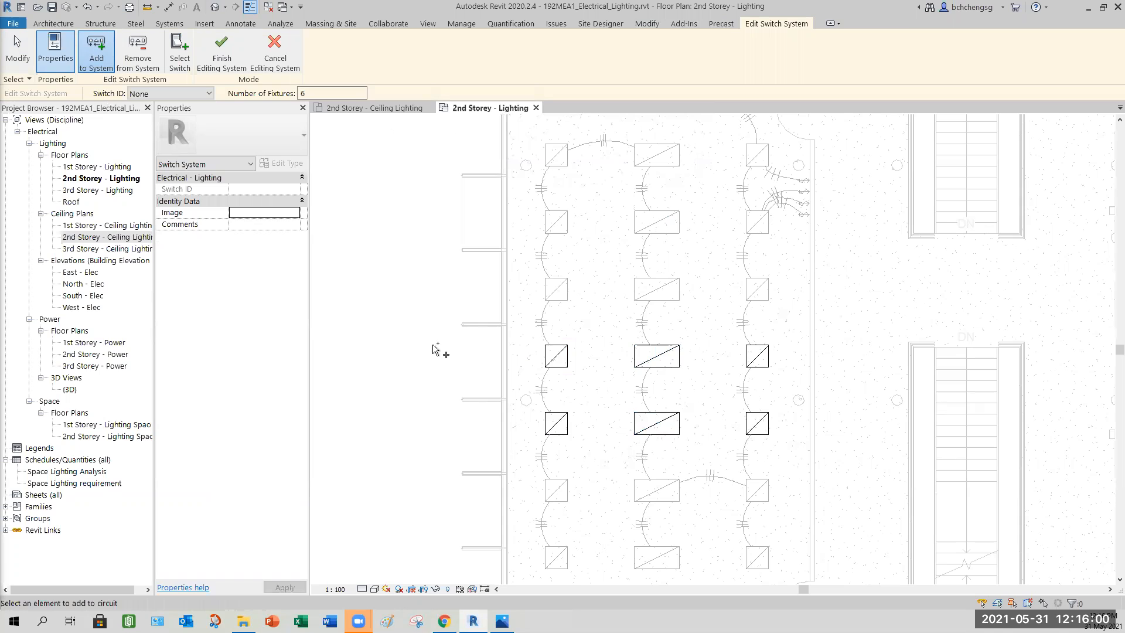
Assign the Single Pole (G2) switch to the six-fixture switch system and finish editing it.
{"action": "left_click", "coordinate": [208, 94]}
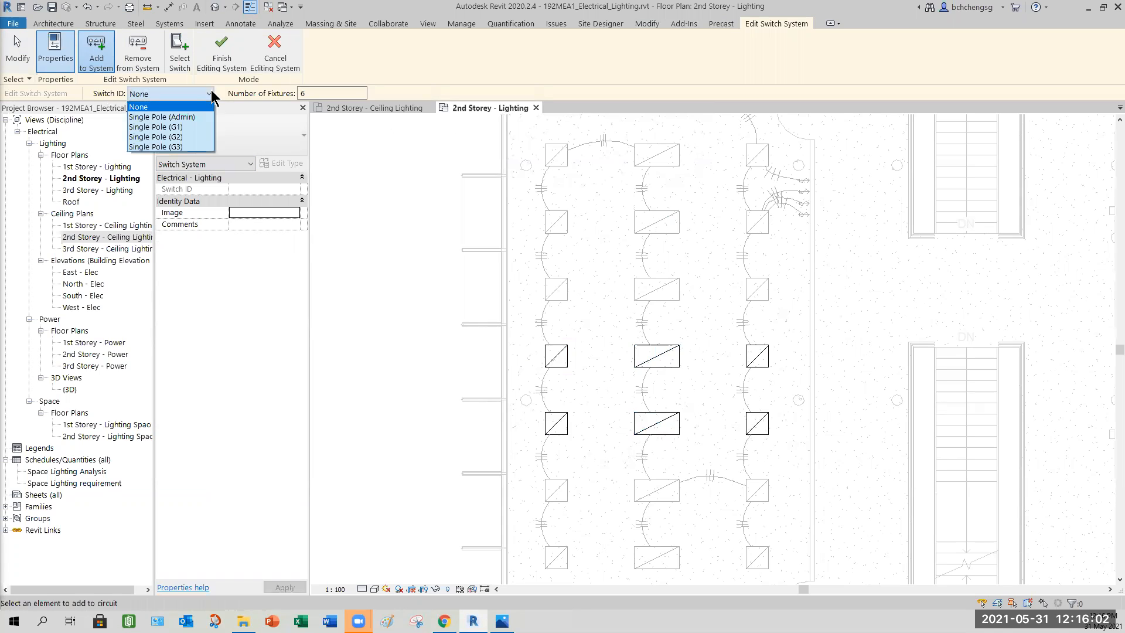
{"action": "left_click", "coordinate": [178, 136]}
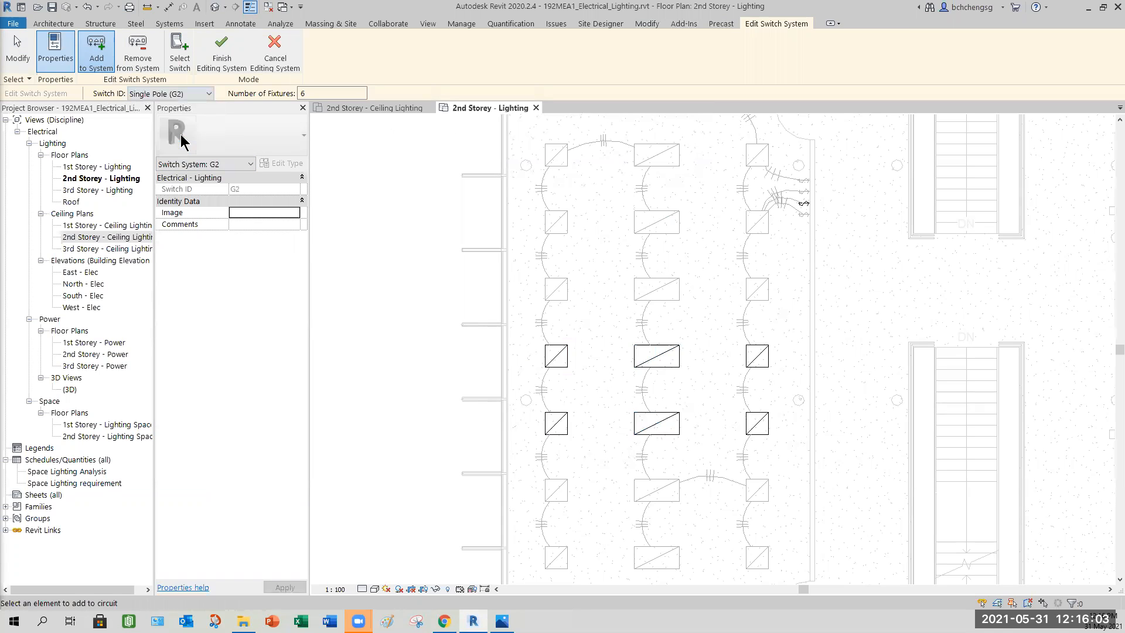
{"action": "left_click", "coordinate": [220, 65]}
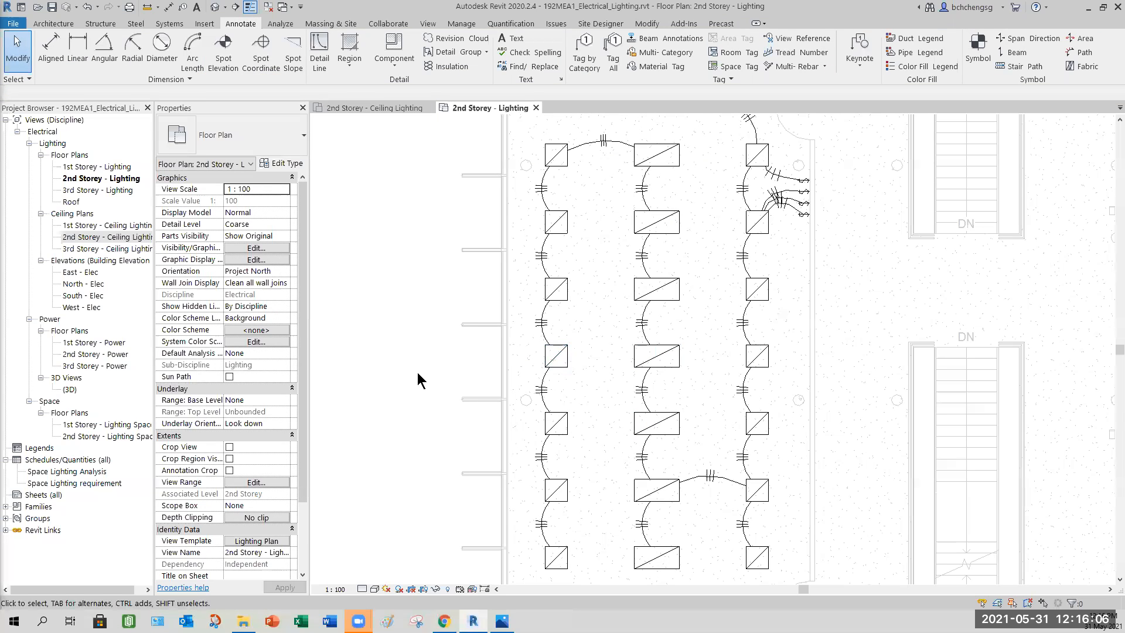
Highlight the electrical circuit and switch system connections of the middle fixture in the fourth row to inspect them.
{"action": "key", "text": "Tab"}
{"action": "left_click", "coordinate": [672, 357]}
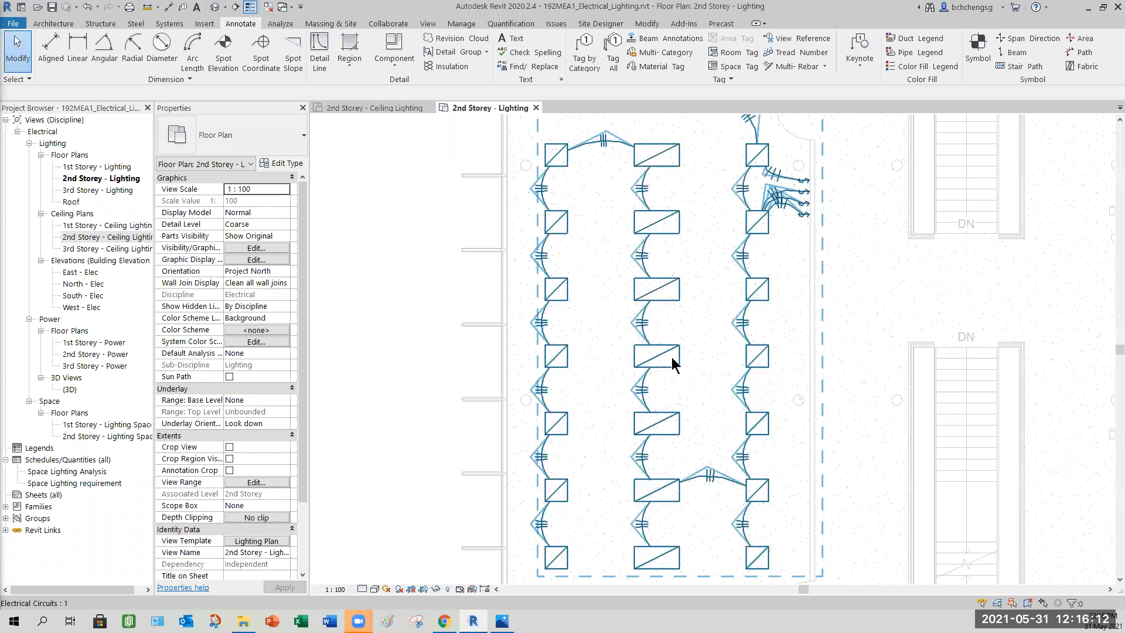
{"action": "key", "text": "Tab"}
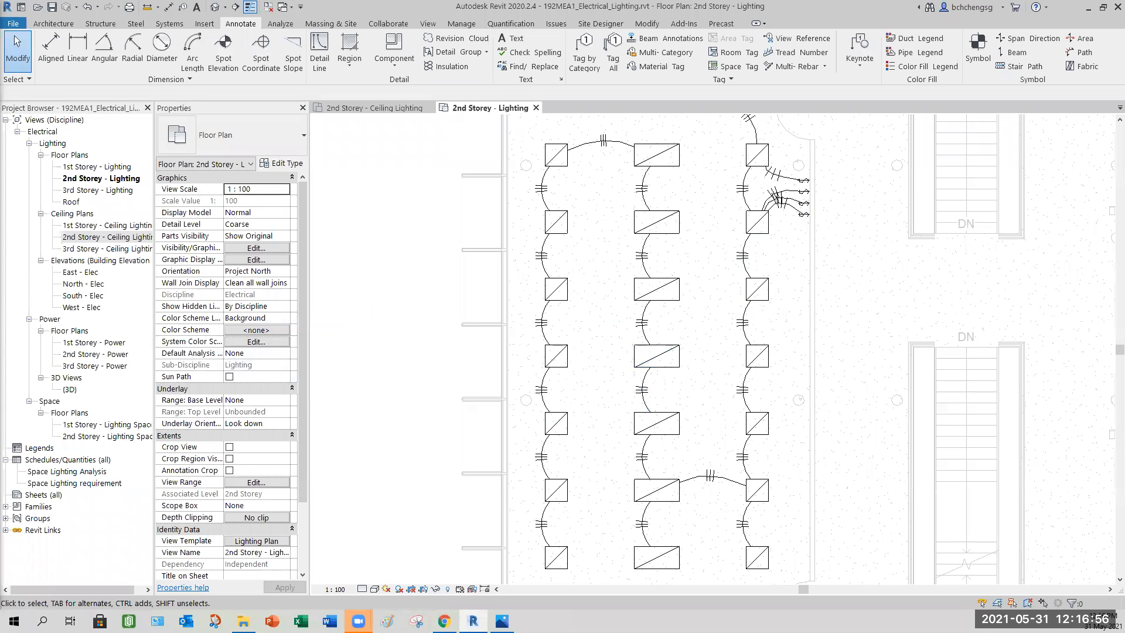
Capture the online meeting's participant gallery with Snipping Tool, saving it as Attendance@1217 in the Wk6_31052021 folder, and close the tool.
{"action": "left_click", "coordinate": [416, 621]}
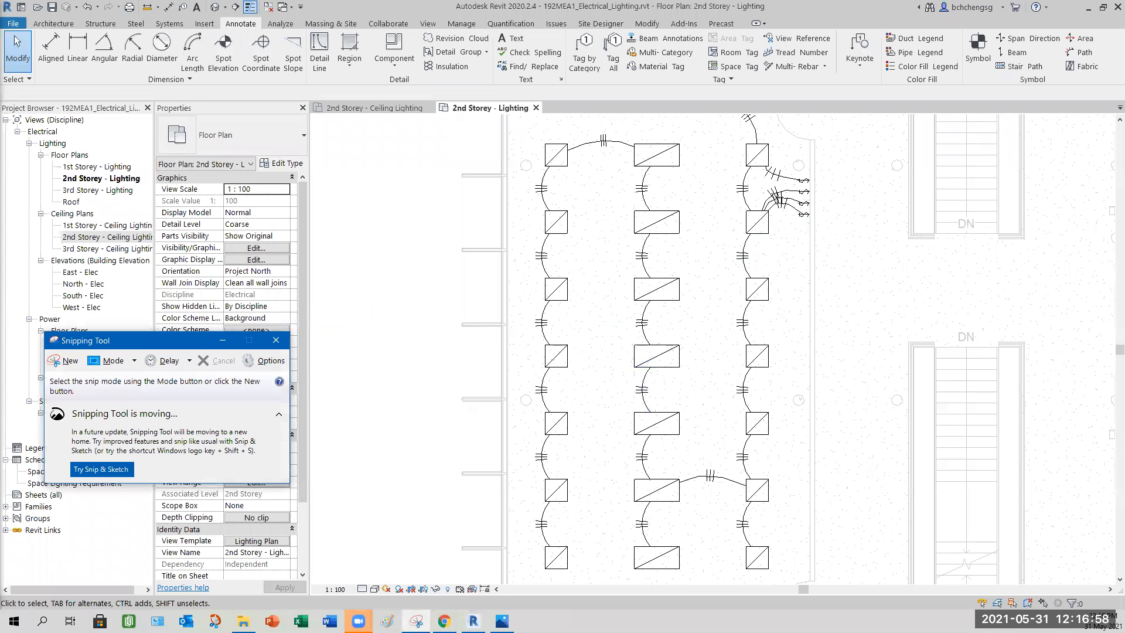
{"action": "left_click", "coordinate": [71, 361]}
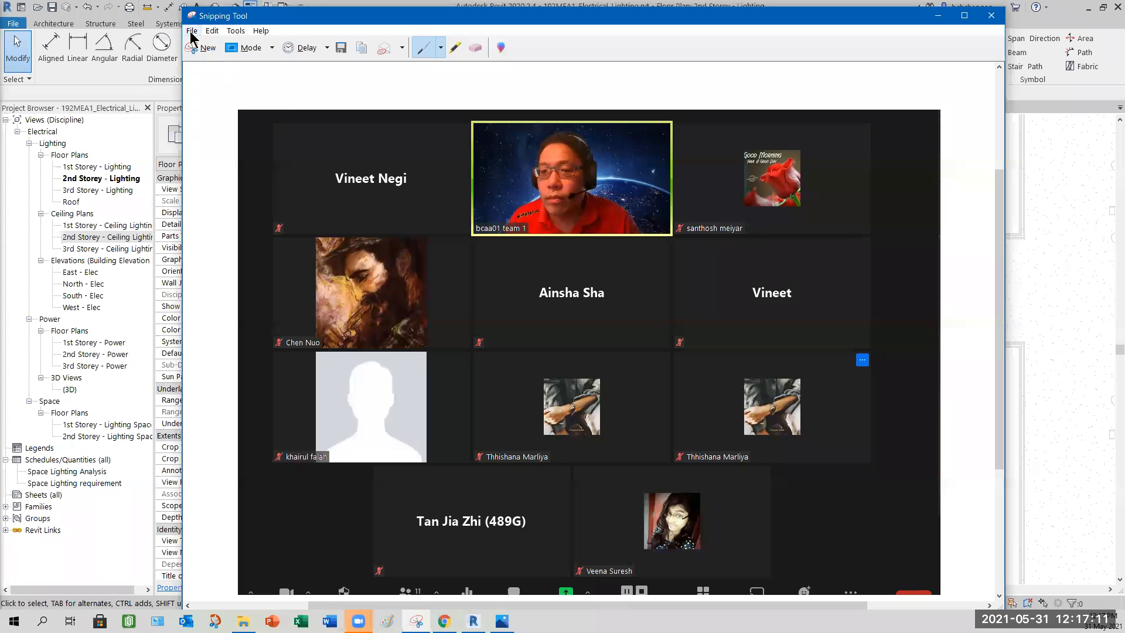
{"action": "left_click", "coordinate": [191, 31]}
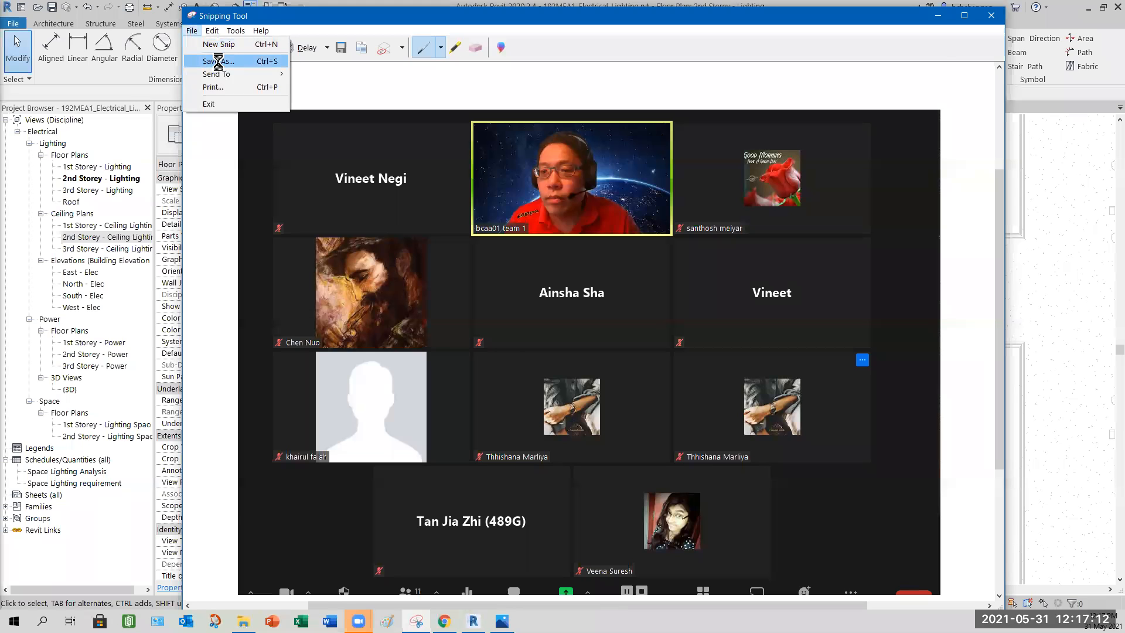
{"action": "left_click", "coordinate": [216, 63]}
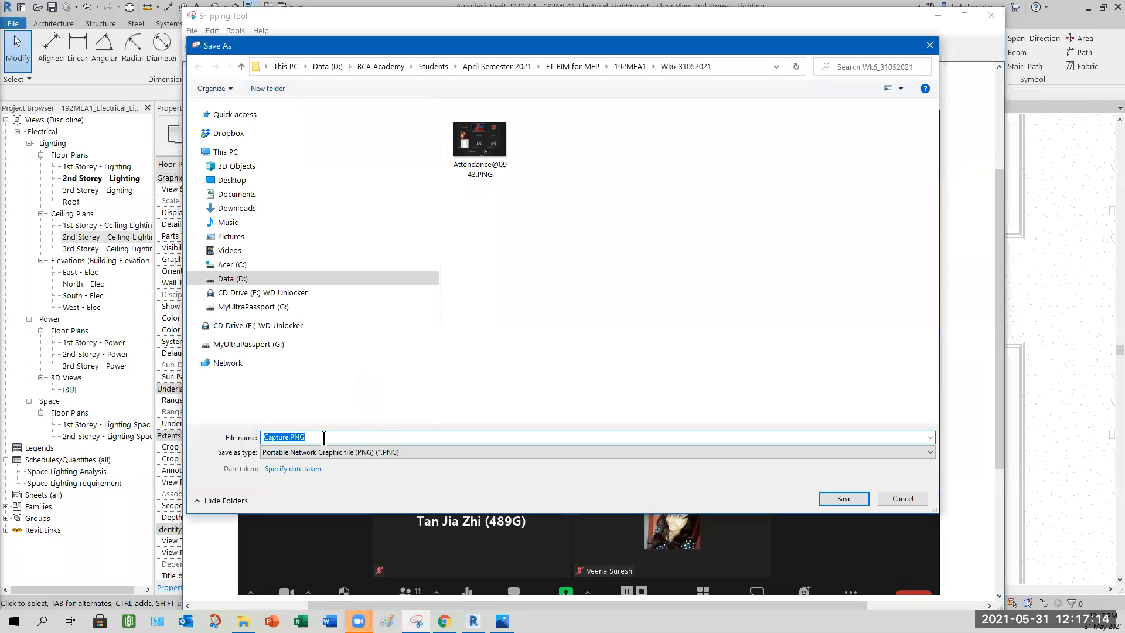
{"action": "type", "text": "A"}
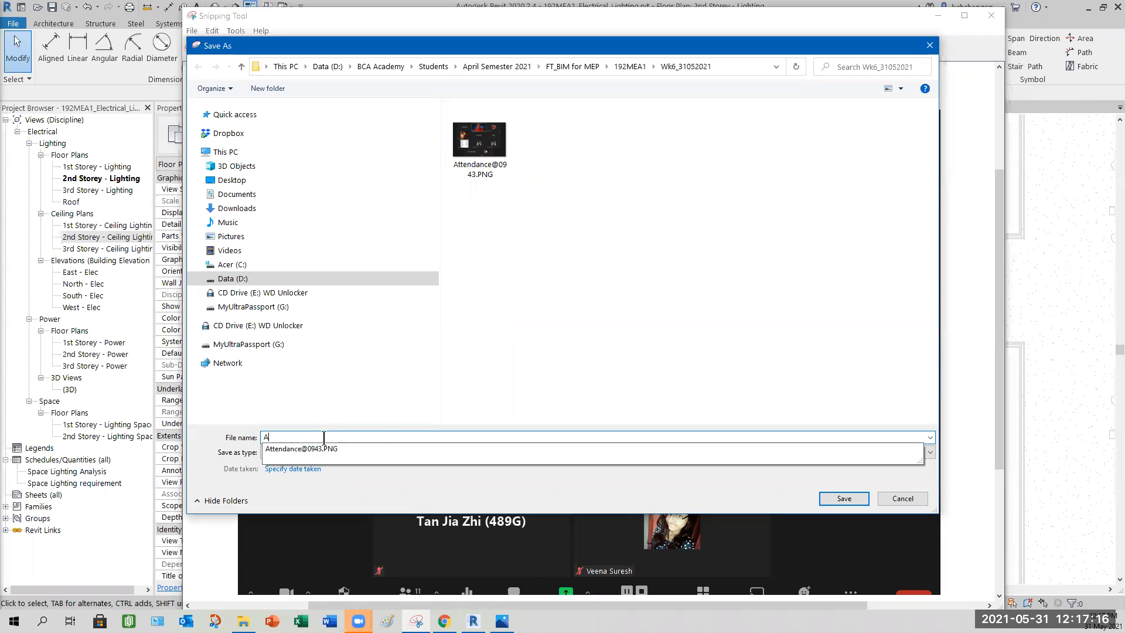
{"action": "type", "text": "ttendance"}
{"action": "left_click", "coordinate": [317, 449]}
{"action": "left_click_drag", "start_coordinate": [306, 436], "coordinate": [363, 440]}
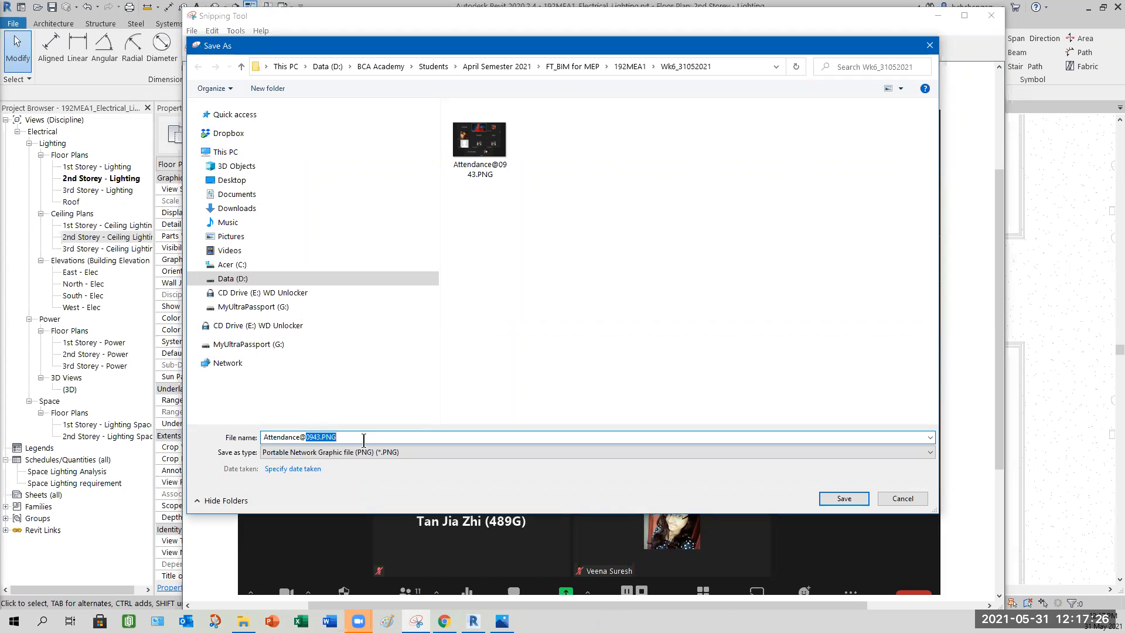
{"action": "type", "text": "1217"}
{"action": "left_click", "coordinate": [844, 499]}
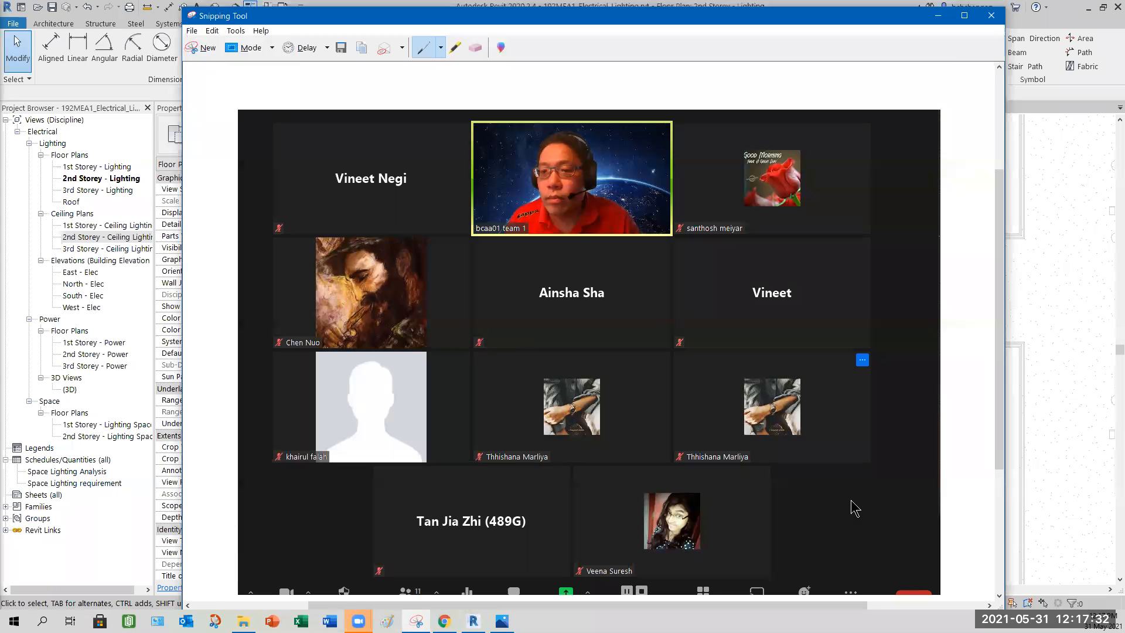
{"action": "left_click", "coordinate": [990, 22]}
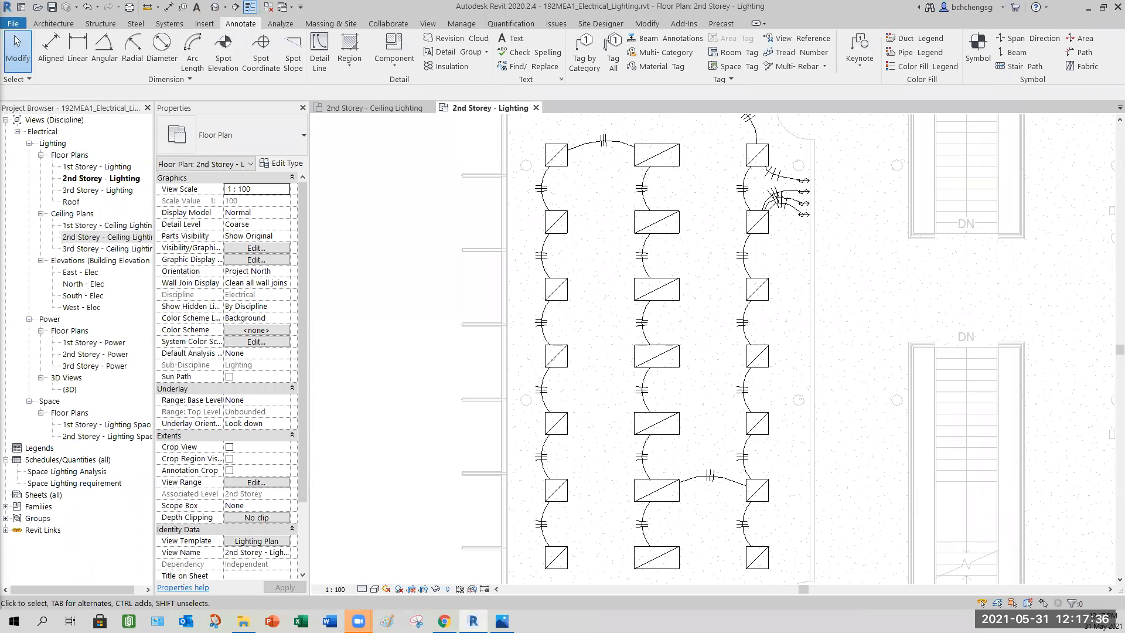